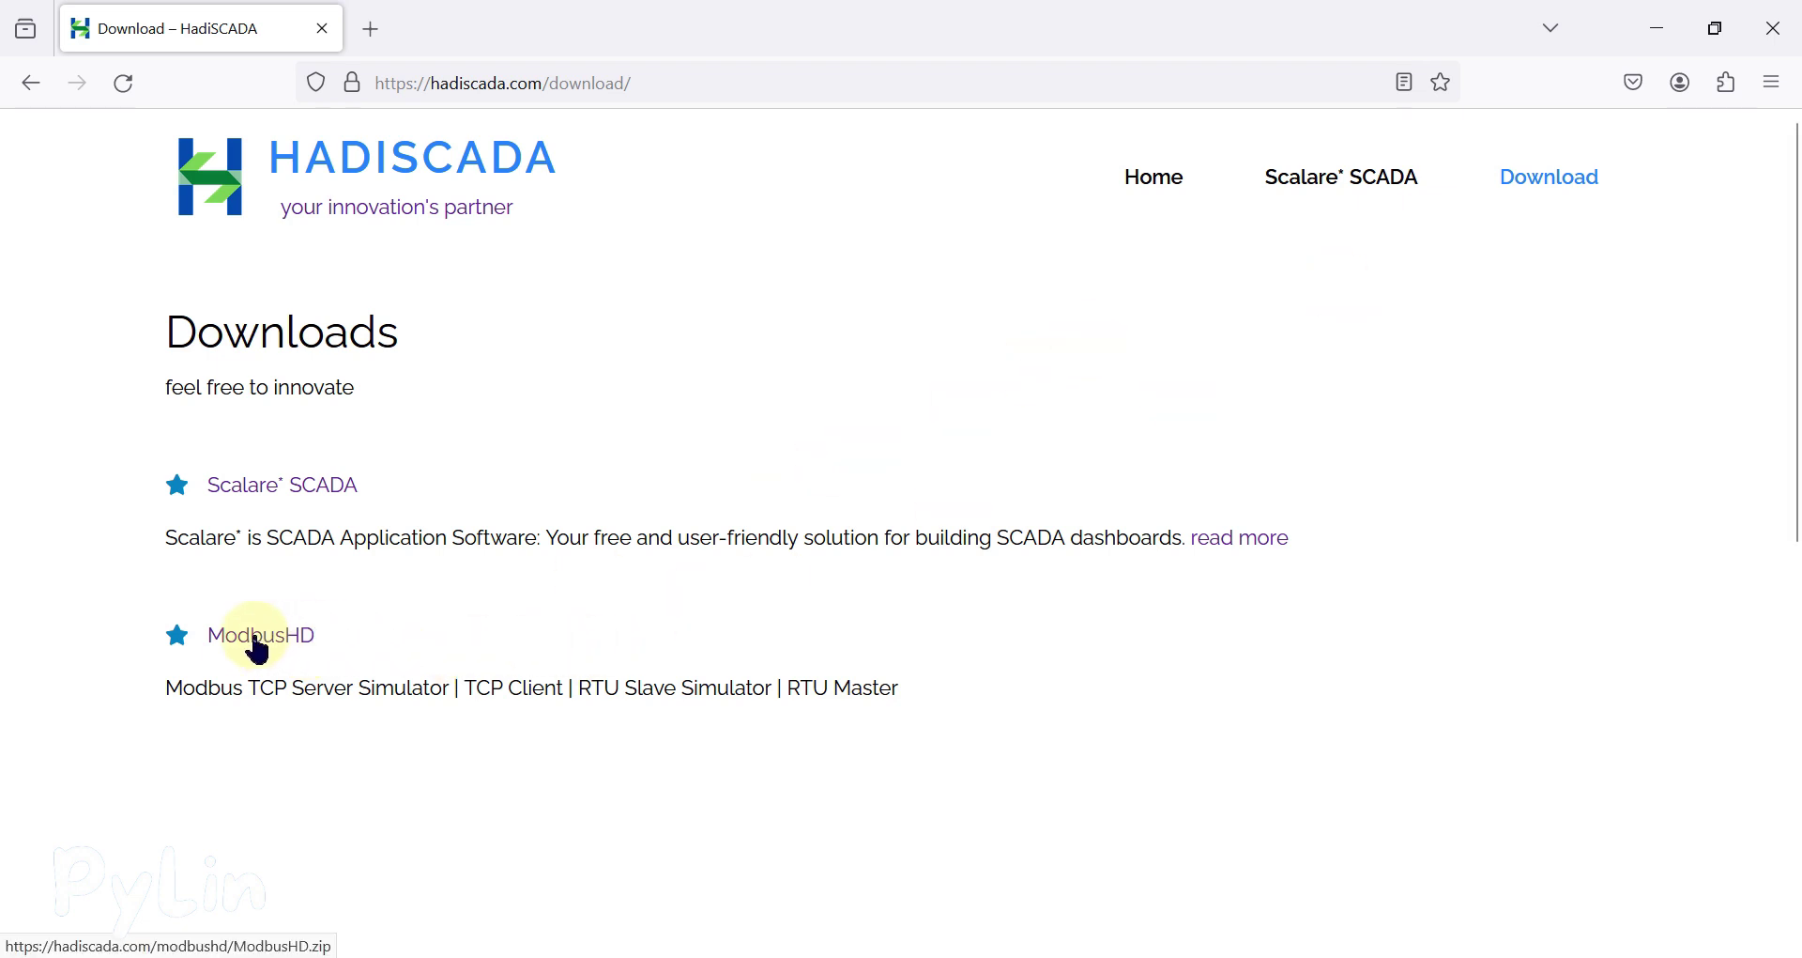
Download ModbusHD.zip from the HadiSCADA downloads page and put a copy on the desktop
left_click(253, 635)
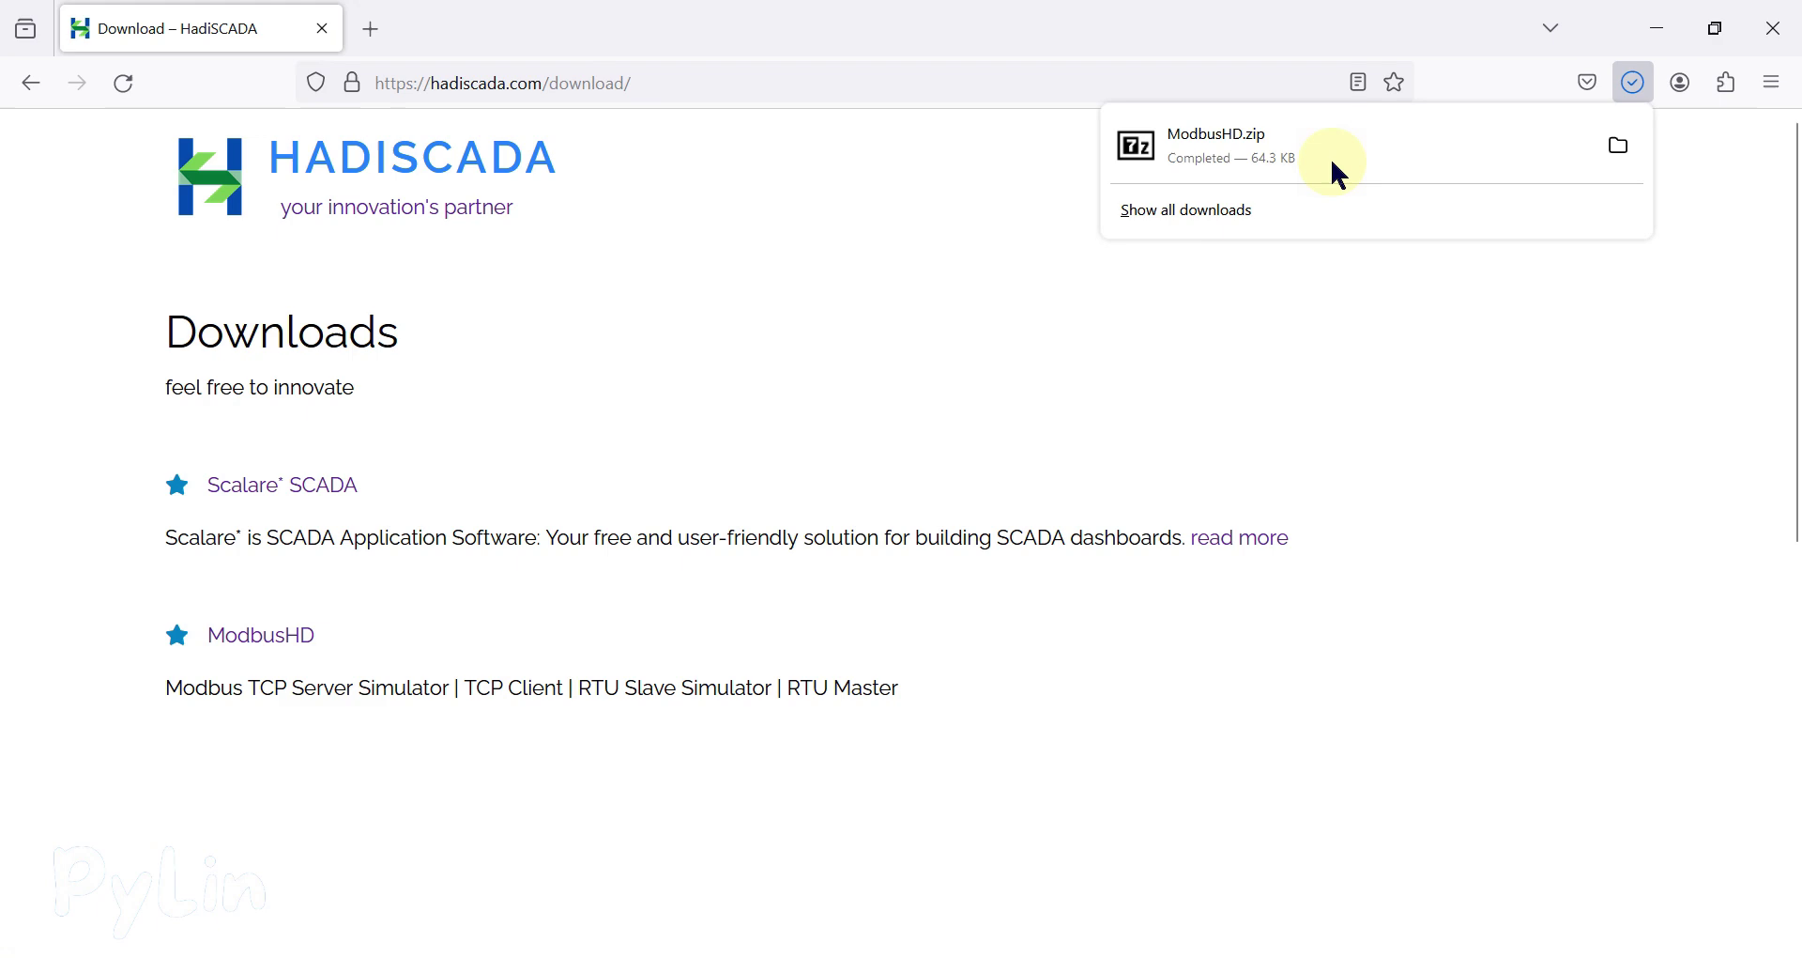
double_click(1054, 12)
left_click(1414, 127)
left_click_drag(1303, 195, 315, 354)
left_click(1425, 73)
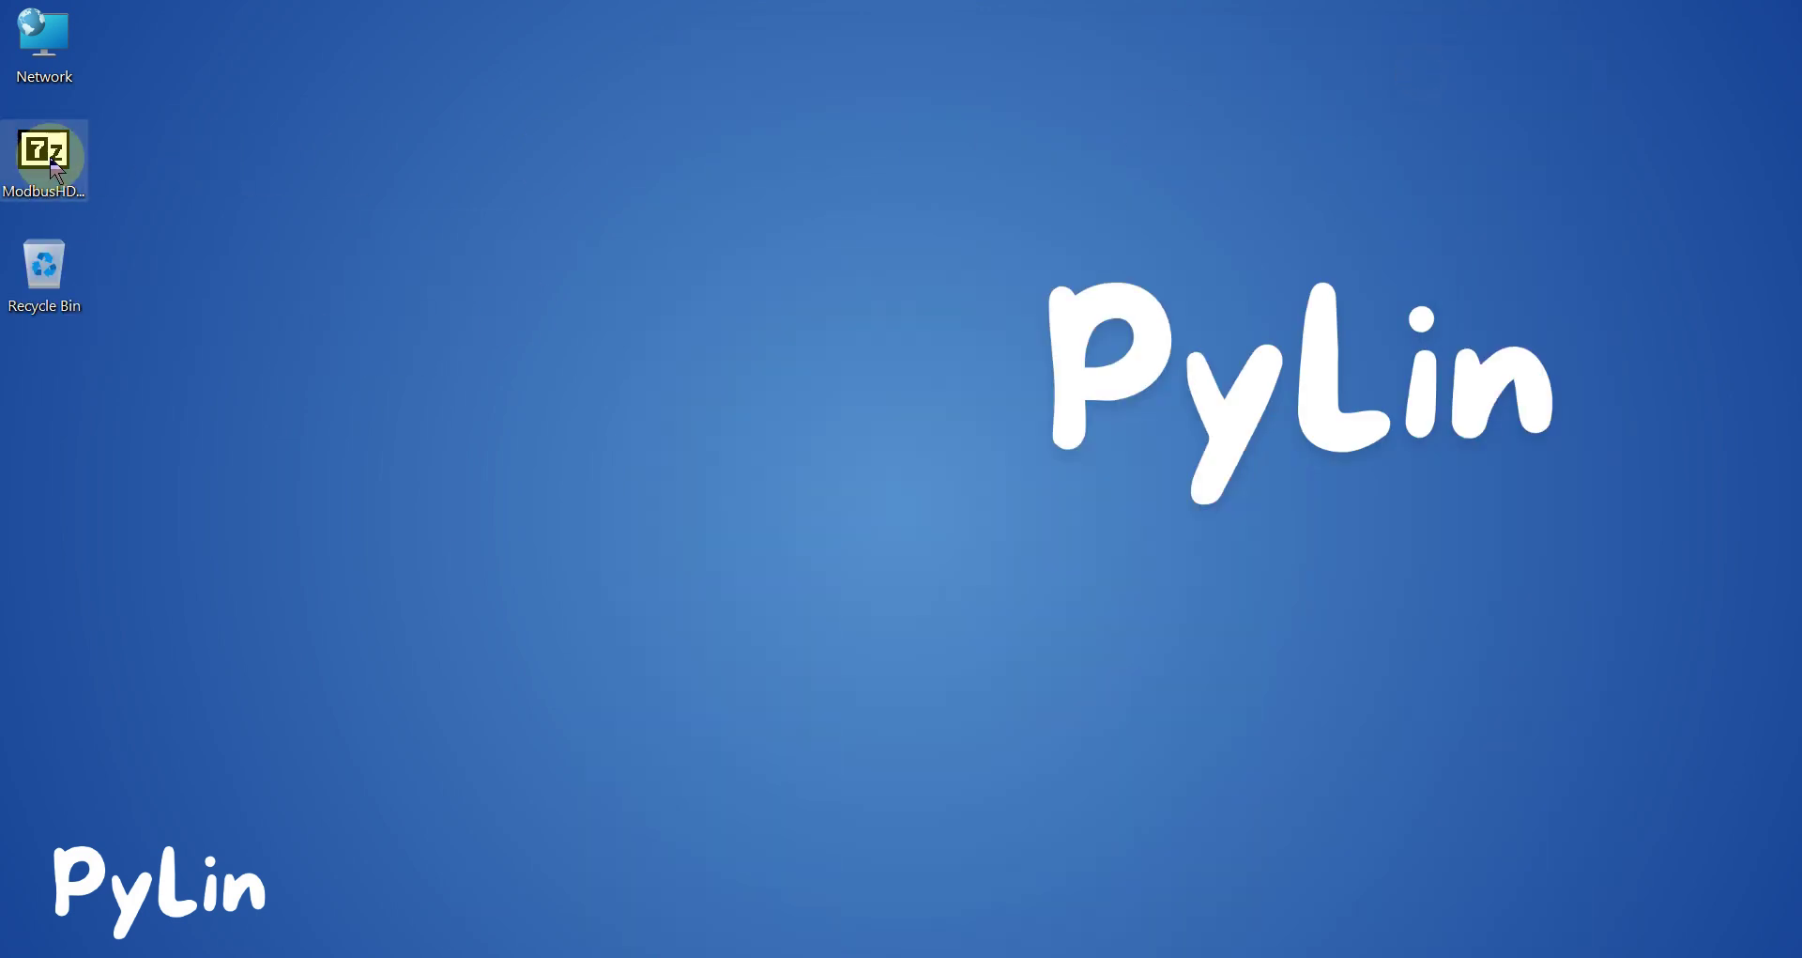
Extract ModbusHD.zip with 7-Zip into a ModbusHD folder
right_click(47, 155)
mouse_move(246, 295)
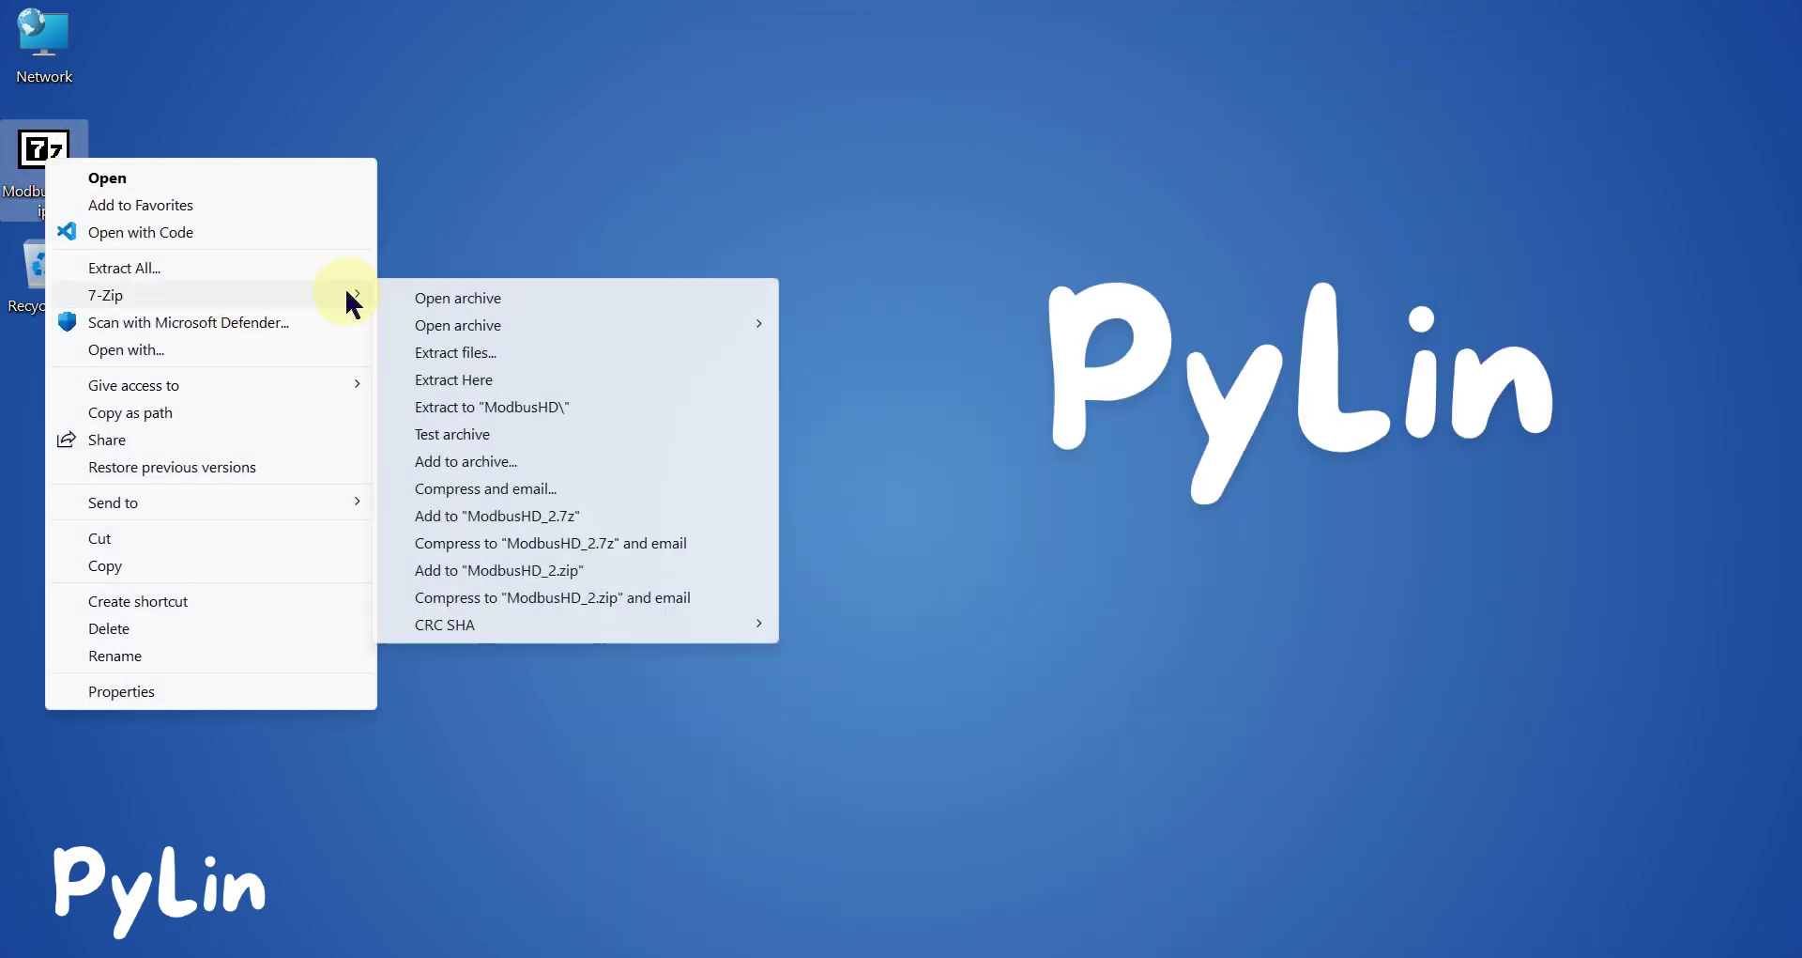
left_click(499, 412)
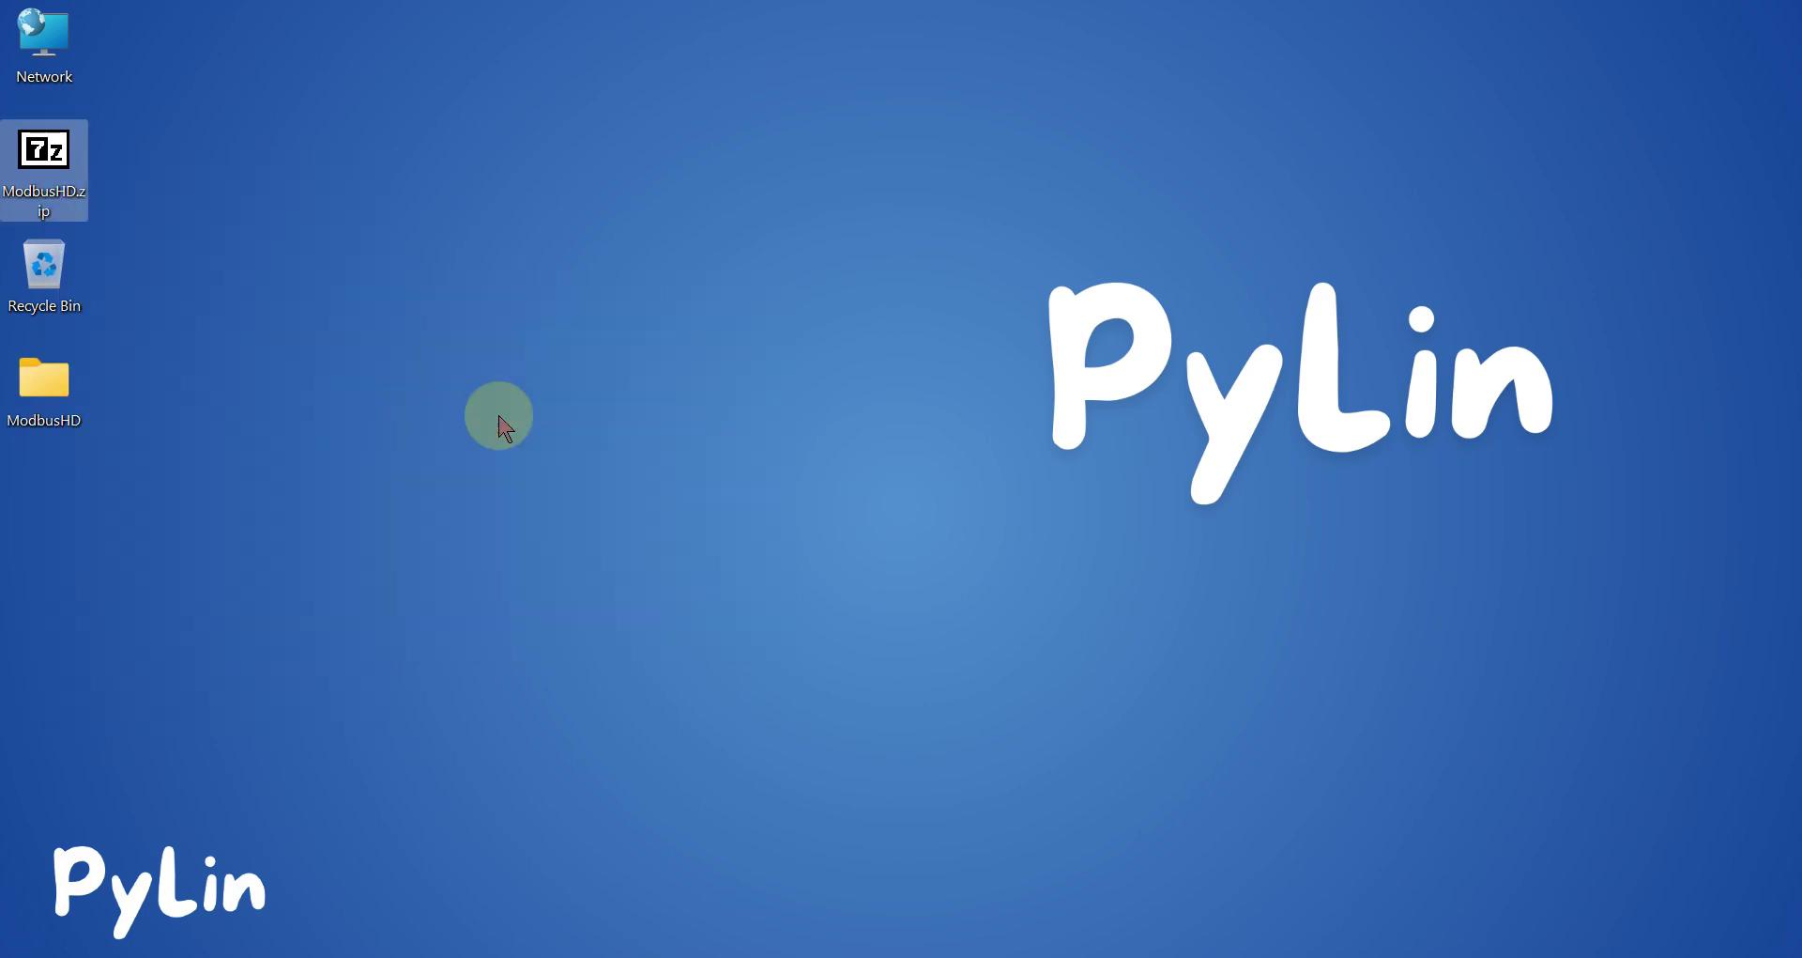
Open the ModbusHD folder and launch ModbusHD.exe
left_click(59, 389)
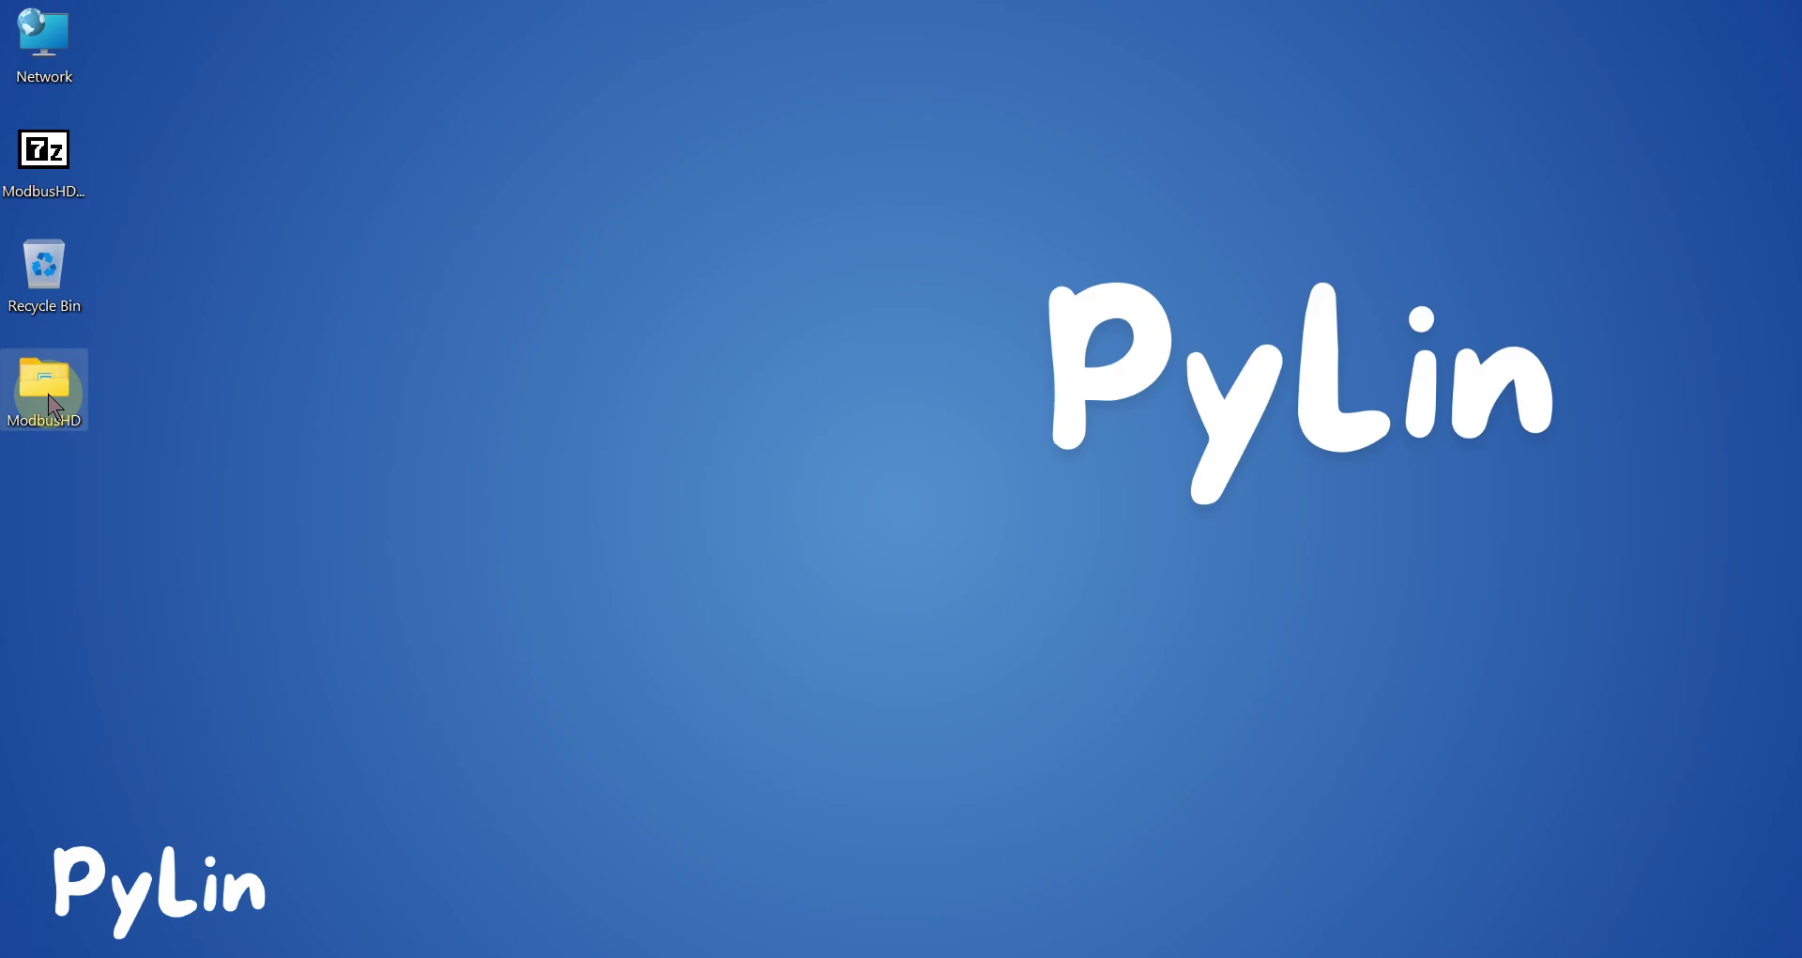
double_click(43, 385)
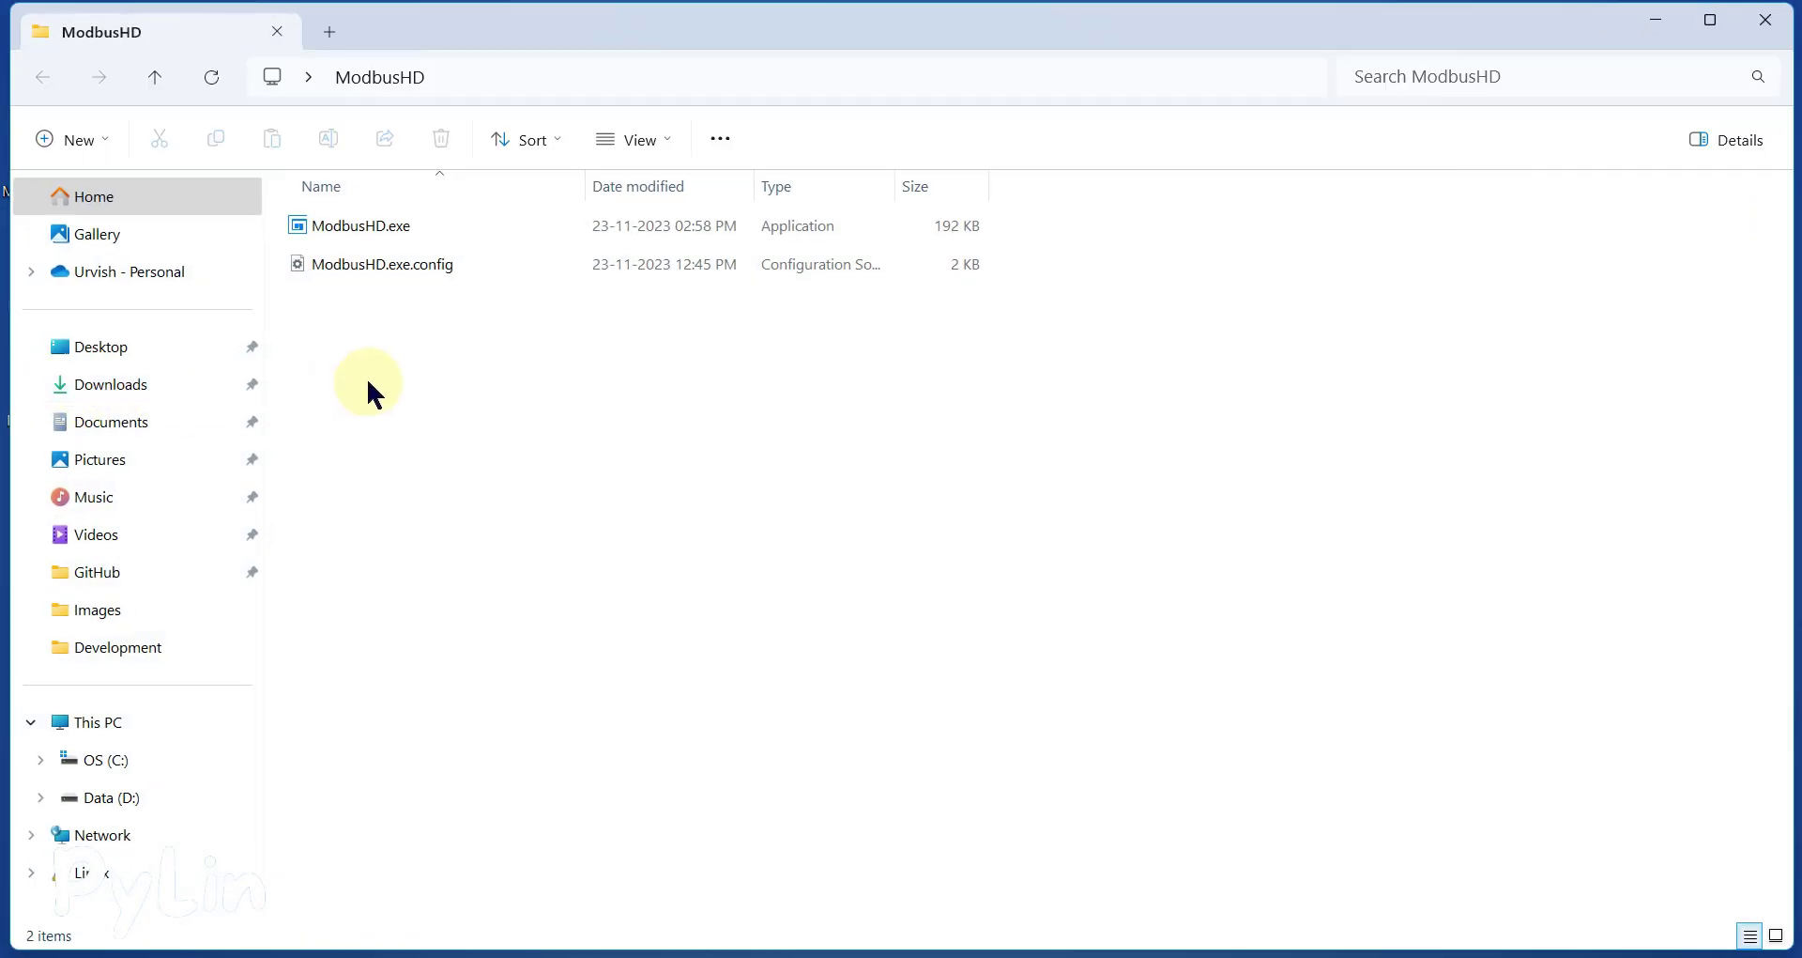
double_click(403, 241)
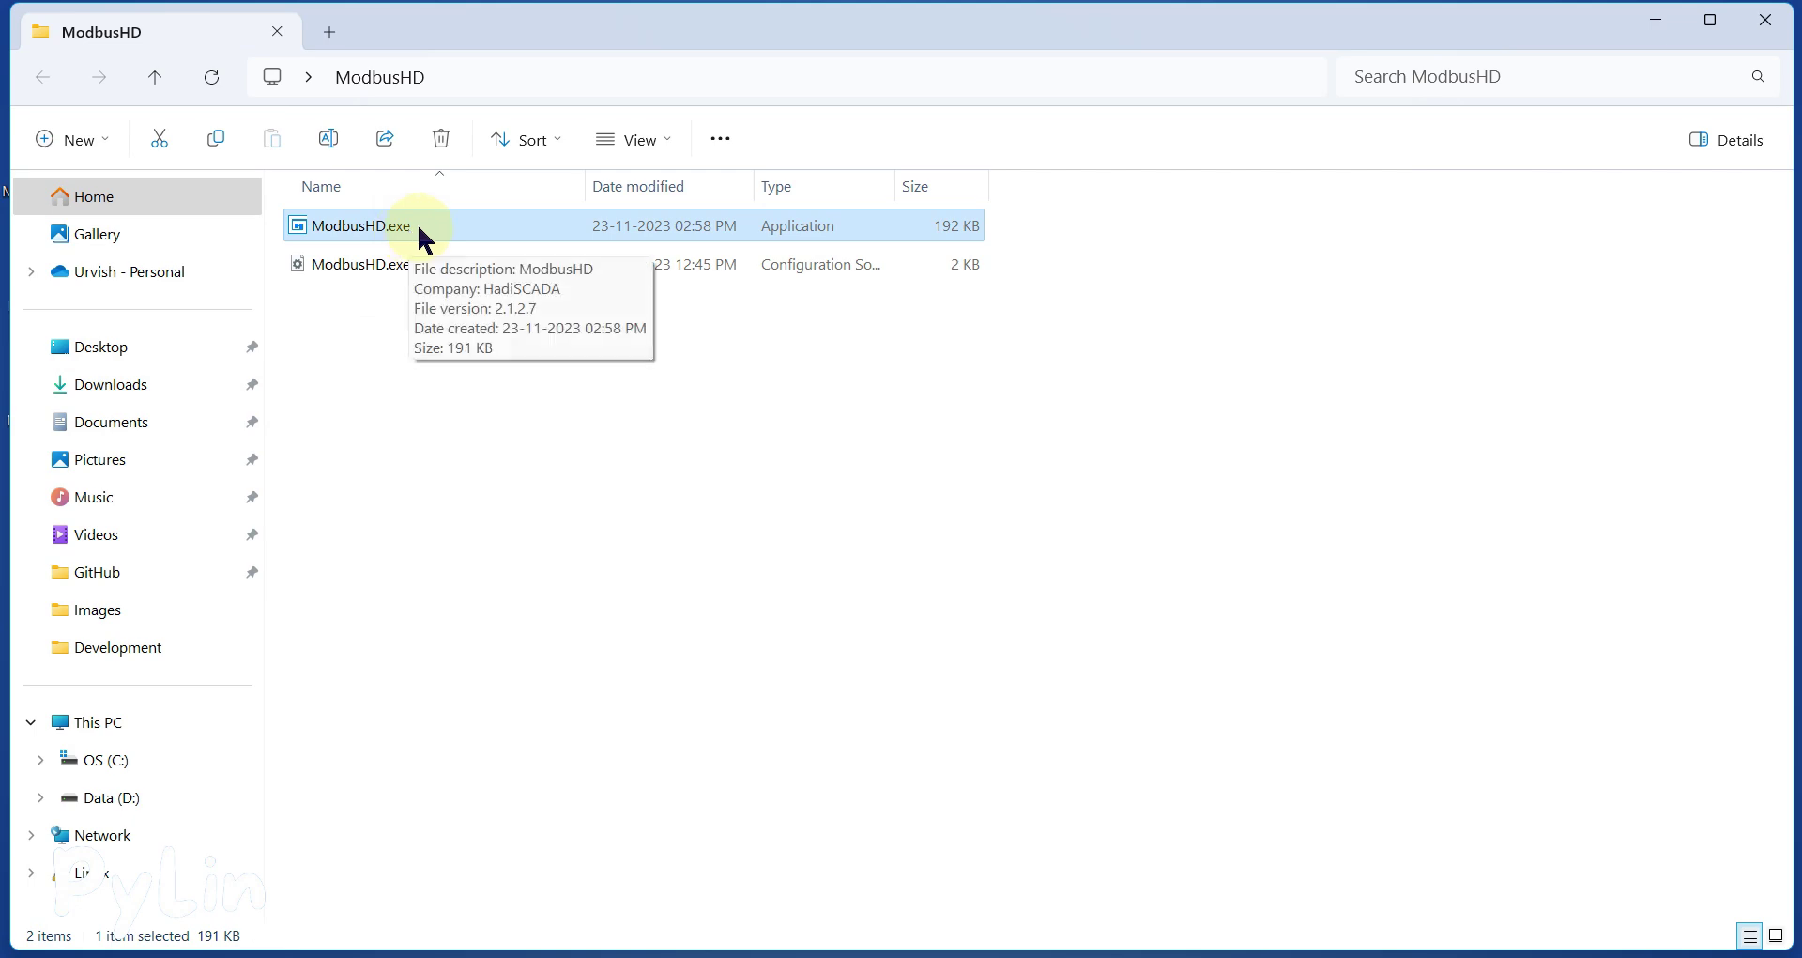
left_click(1556, 41)
Start ModbusHD in TCP Server mode on port 502 with slave ID 1
left_click(1656, 20)
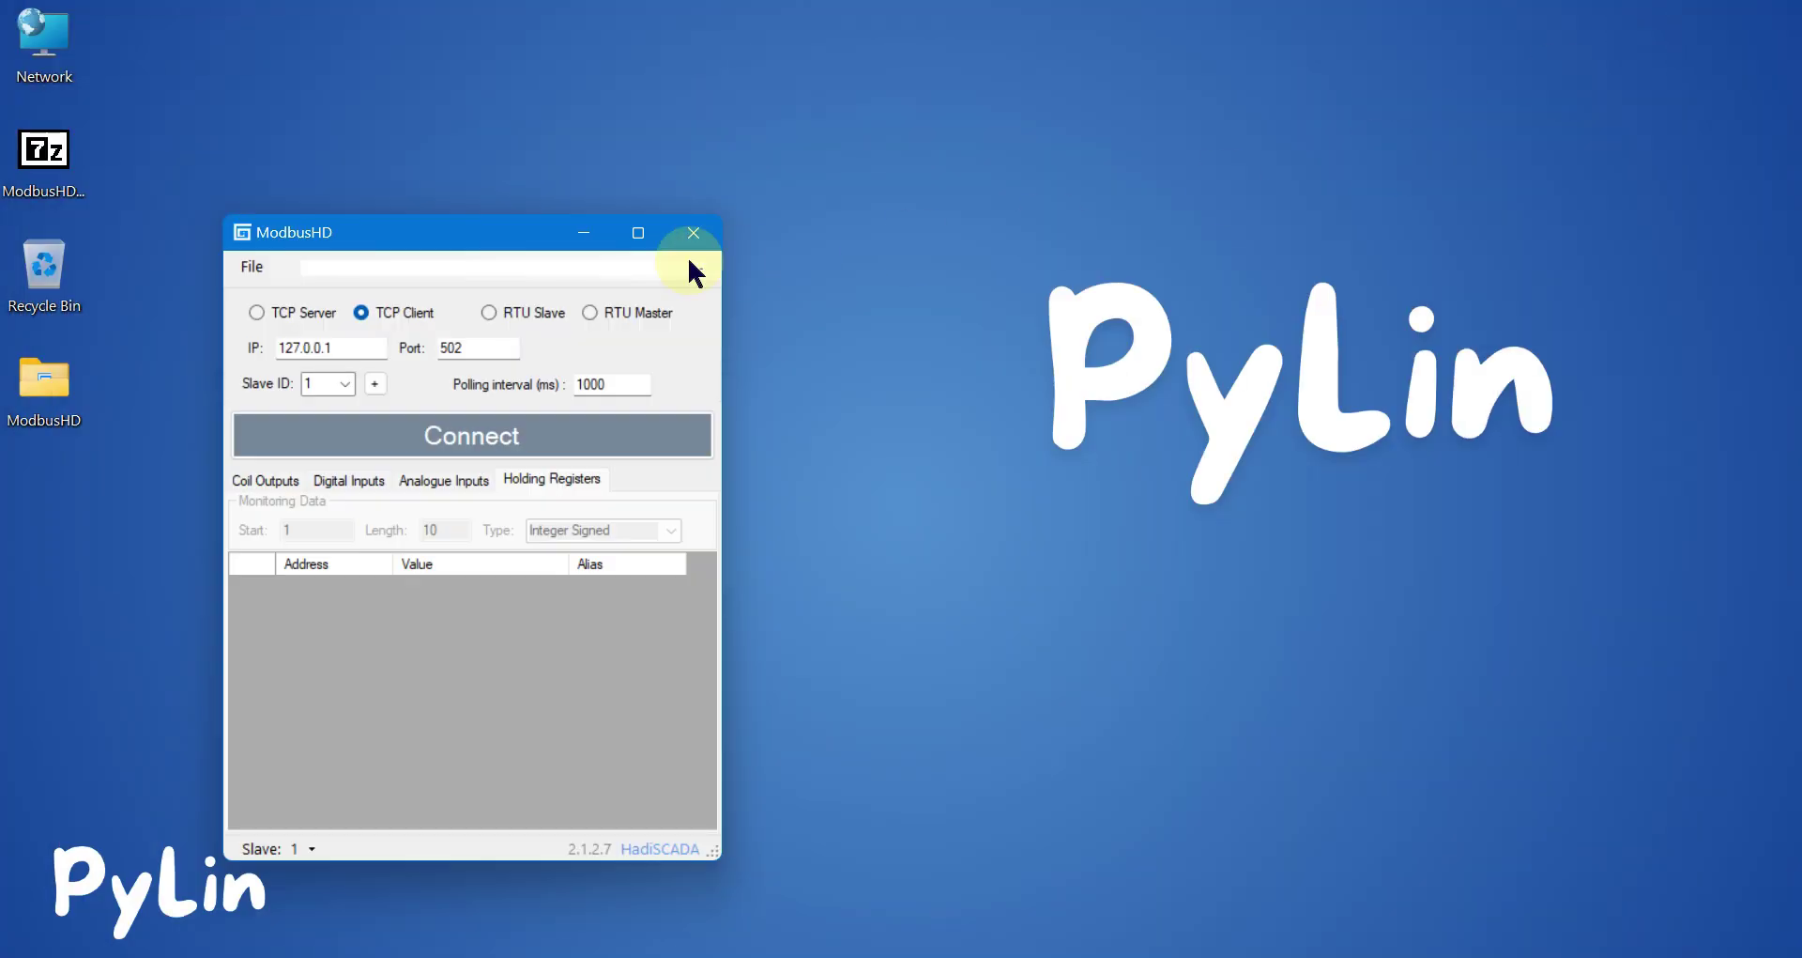
left_click_drag(434, 246, 601, 159)
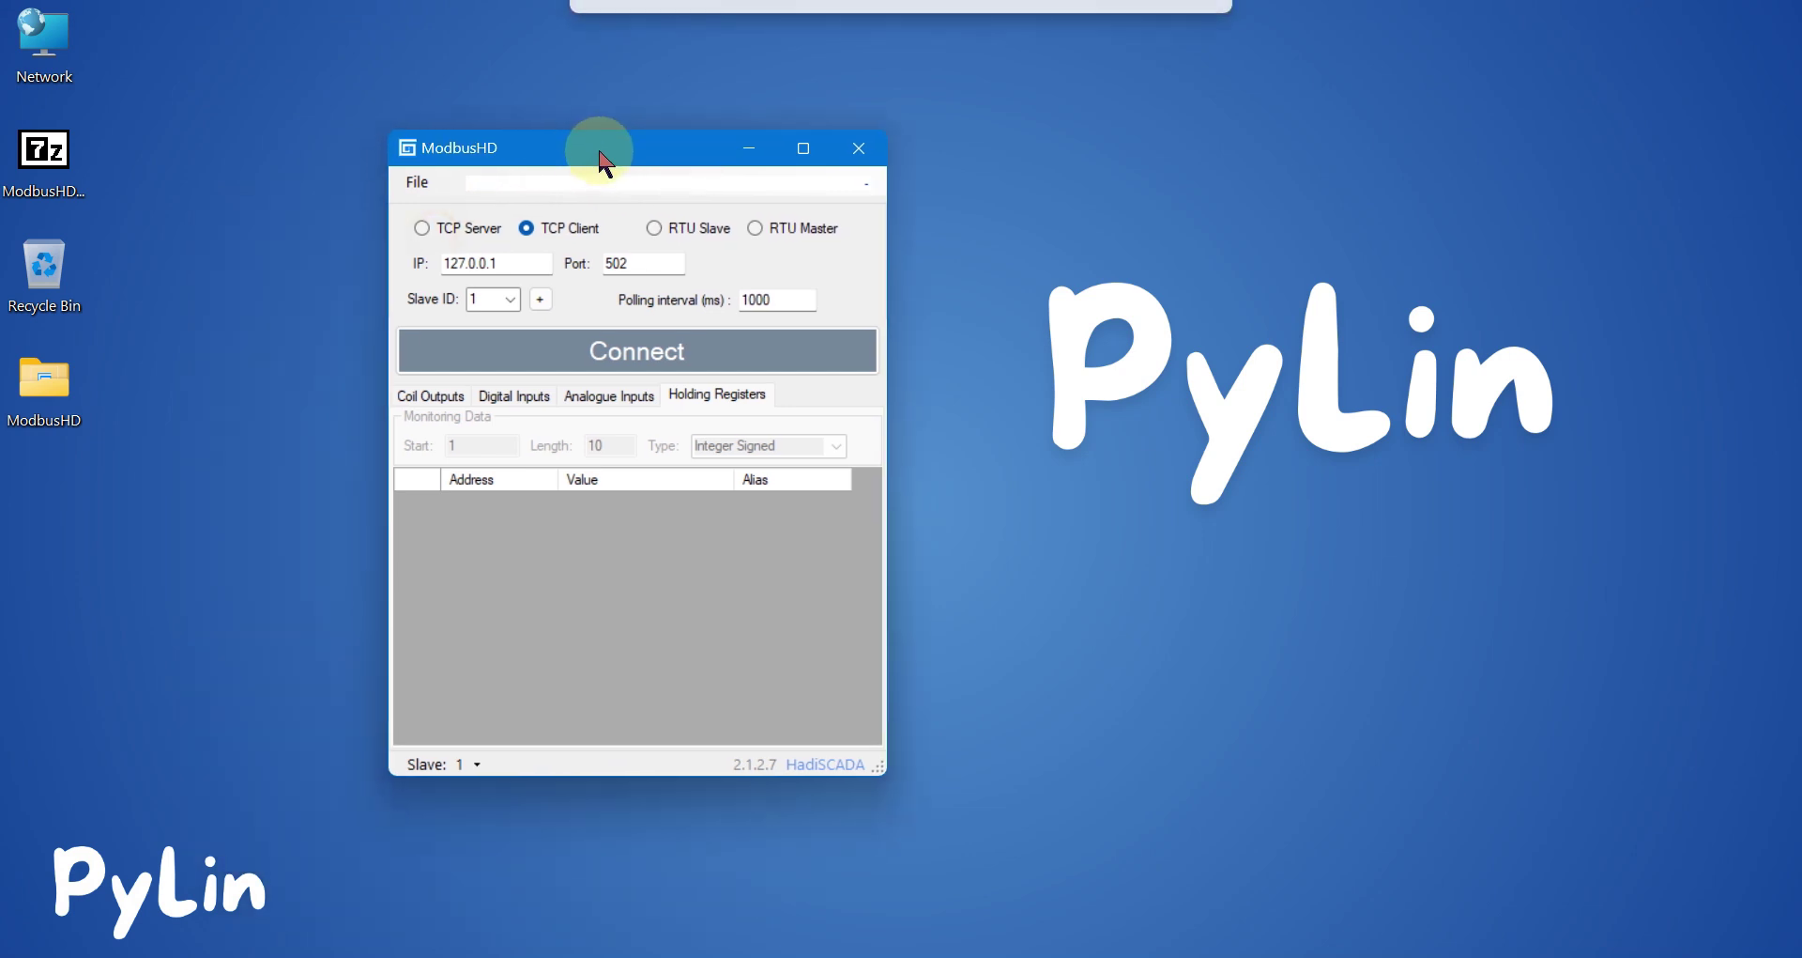
left_click(558, 359)
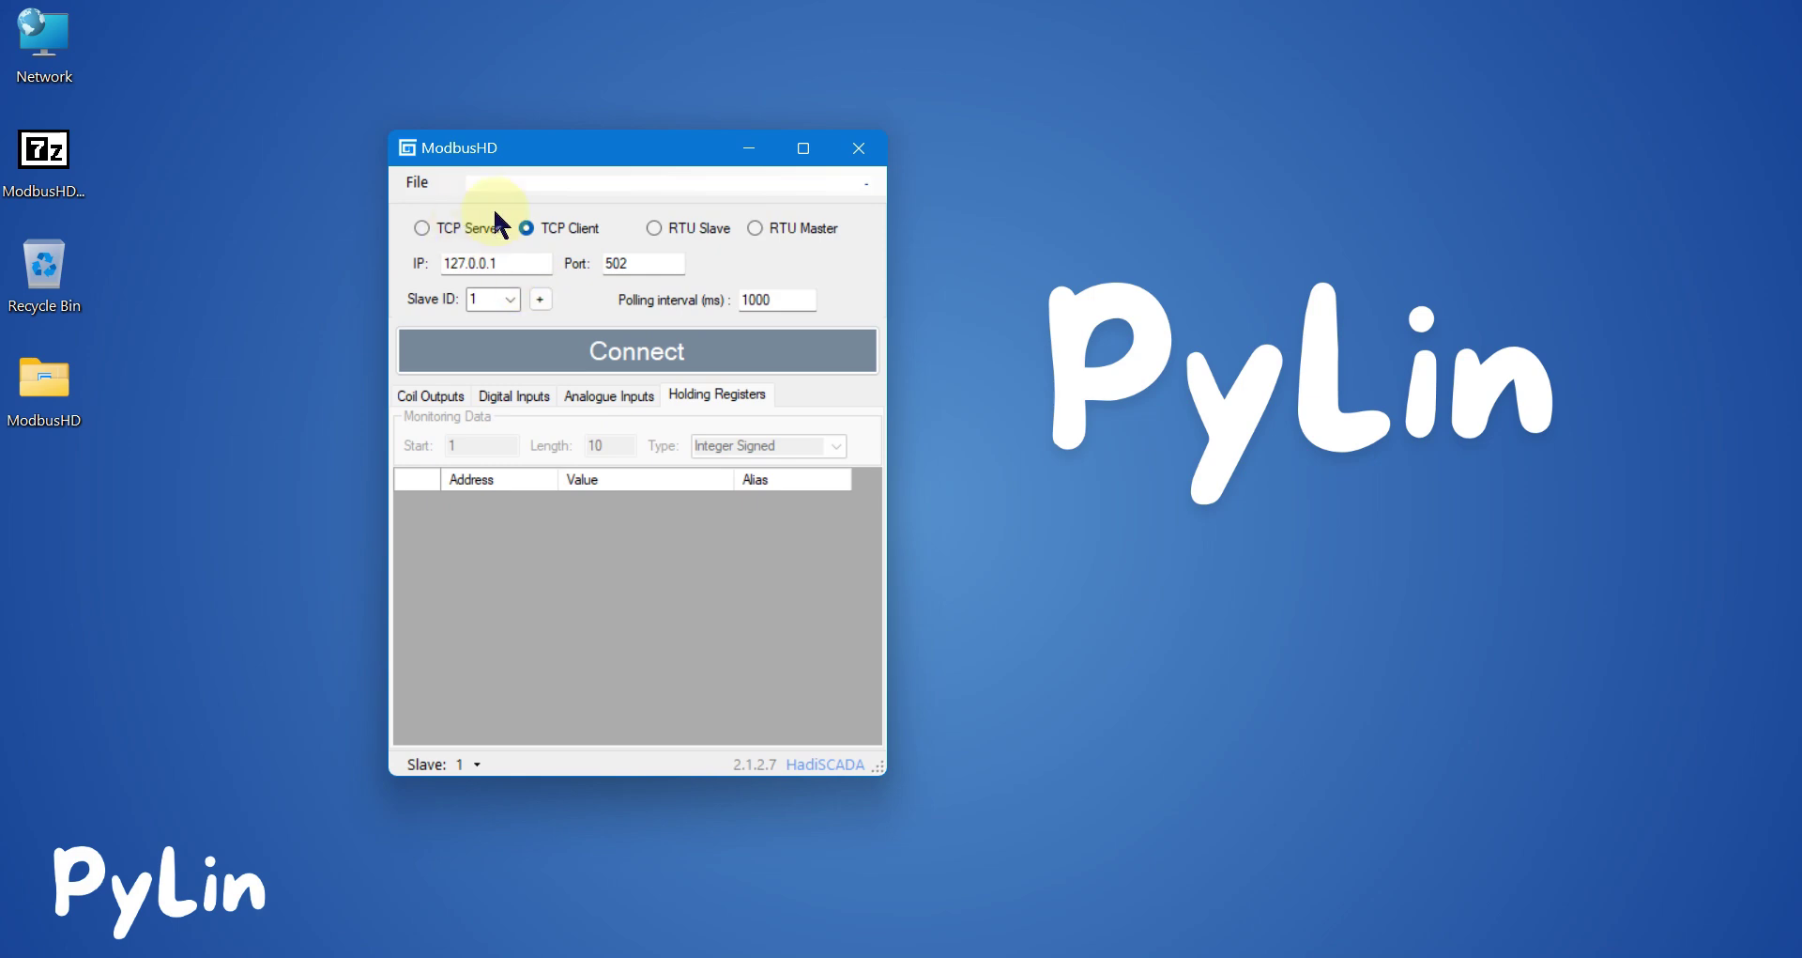
left_click_drag(575, 138, 469, 149)
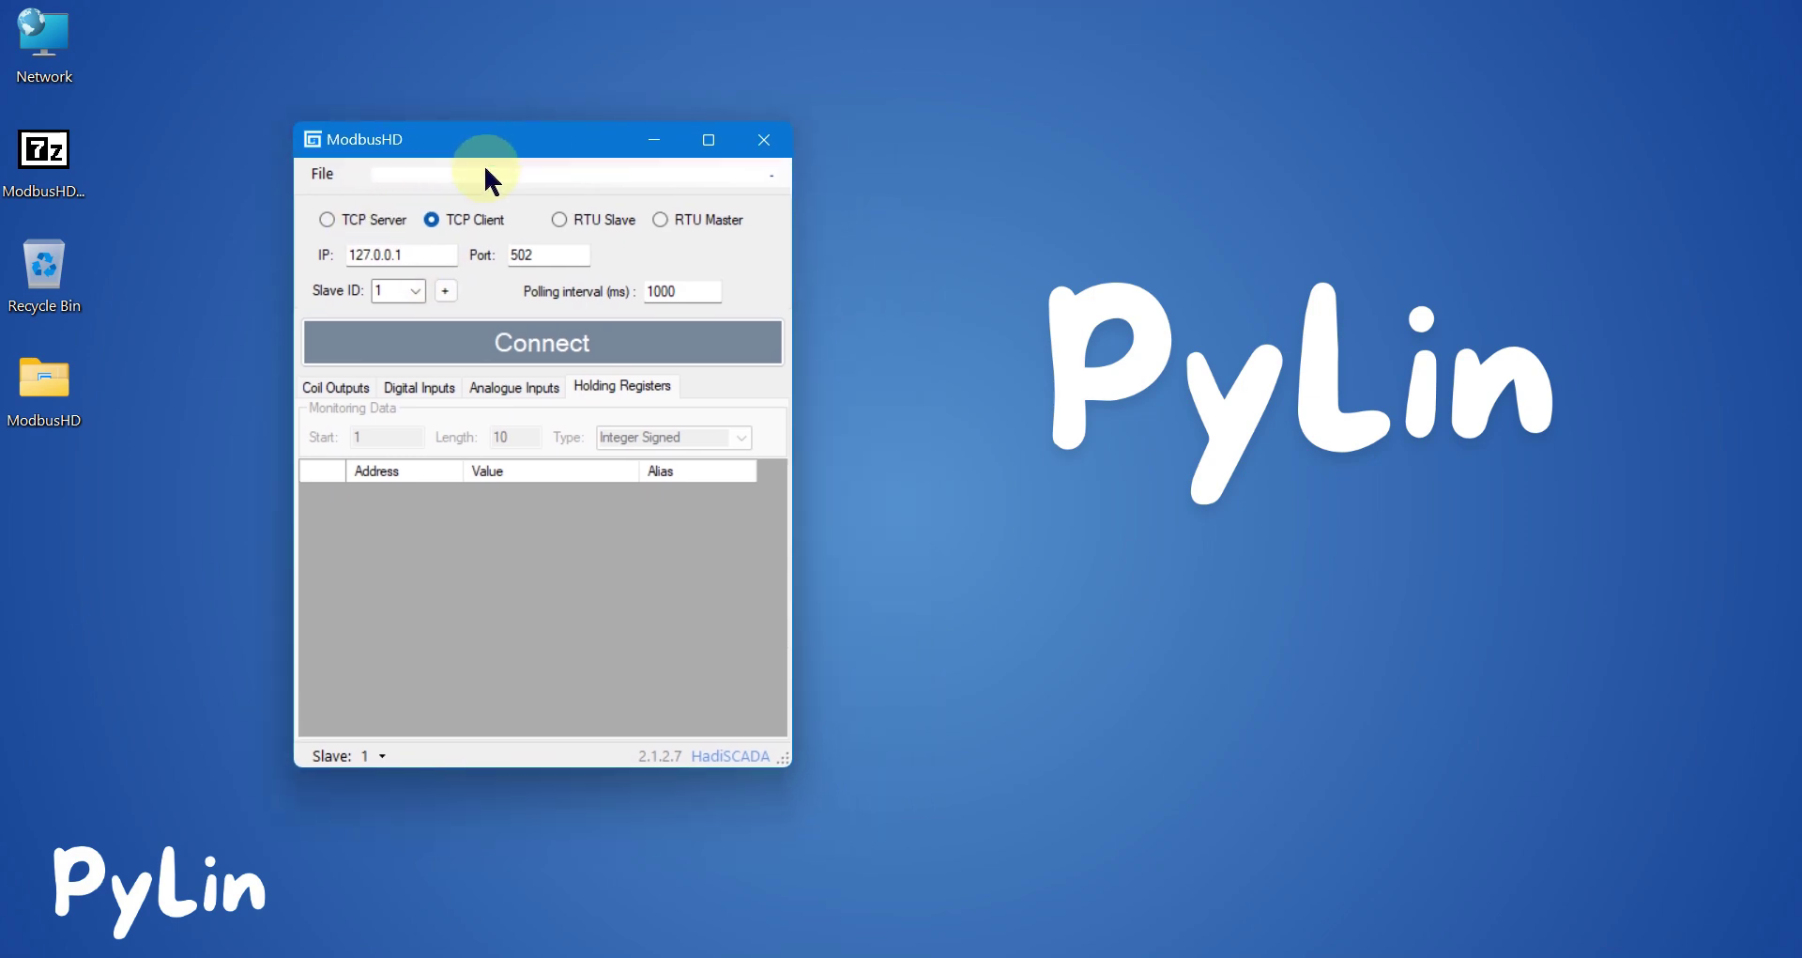
left_click(376, 226)
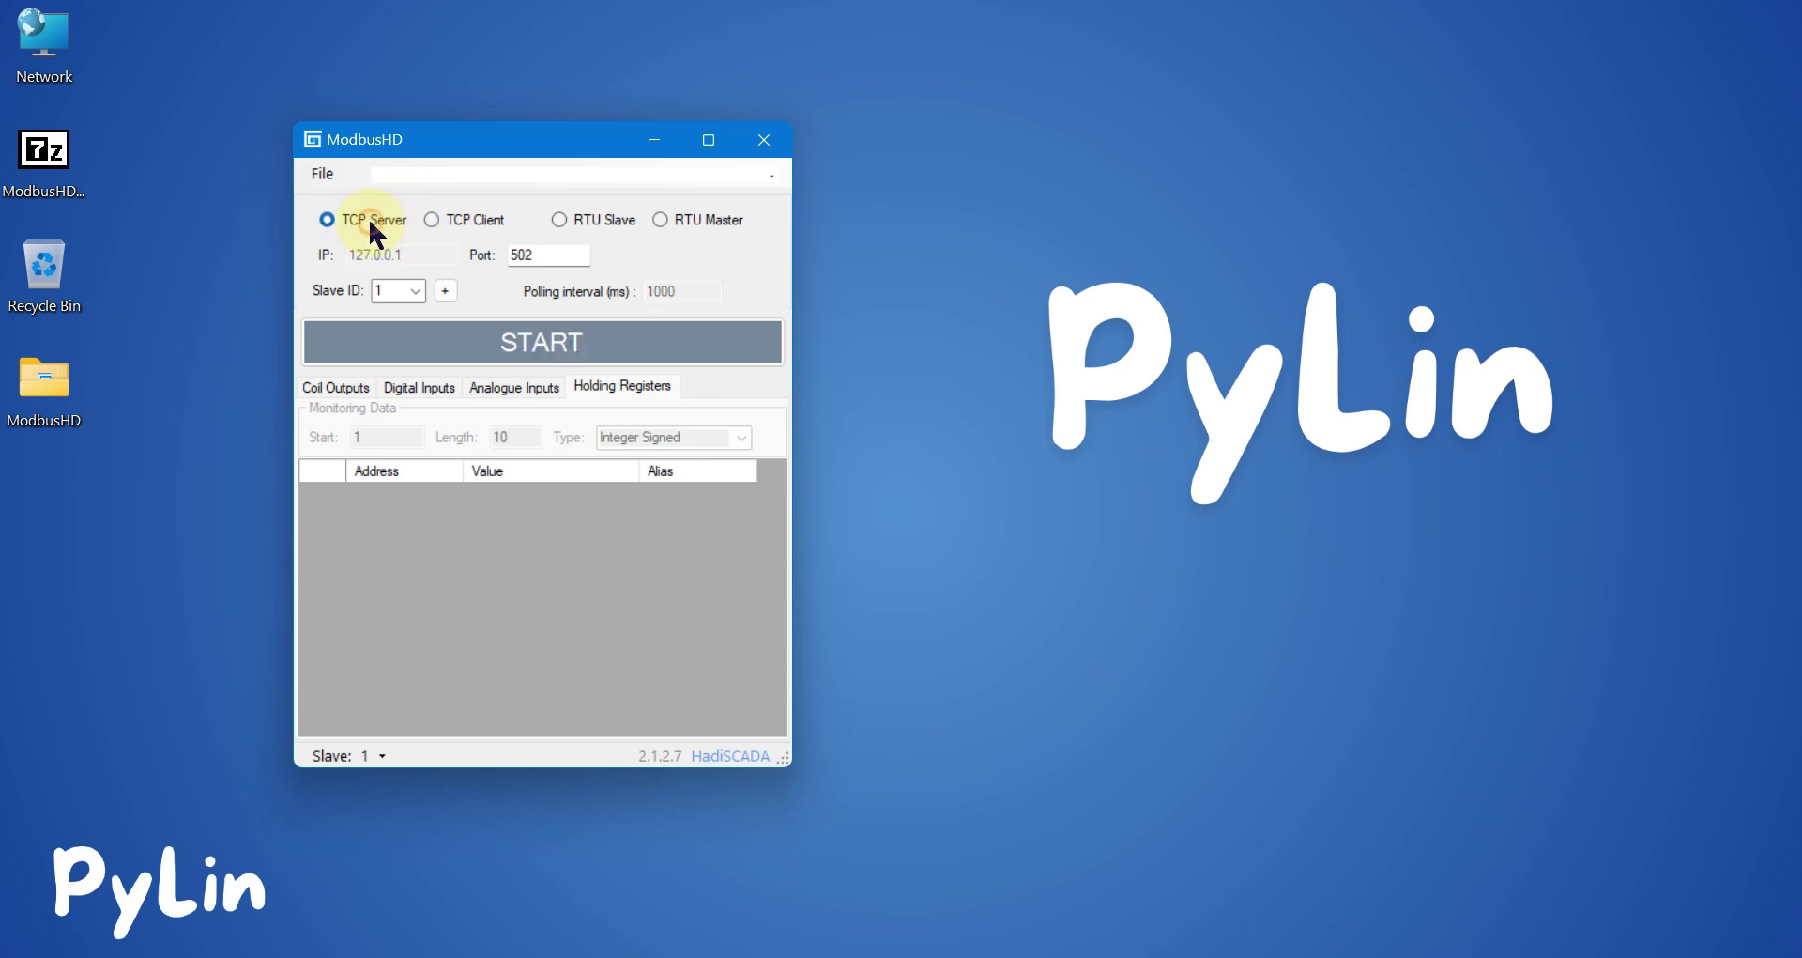
left_click(534, 345)
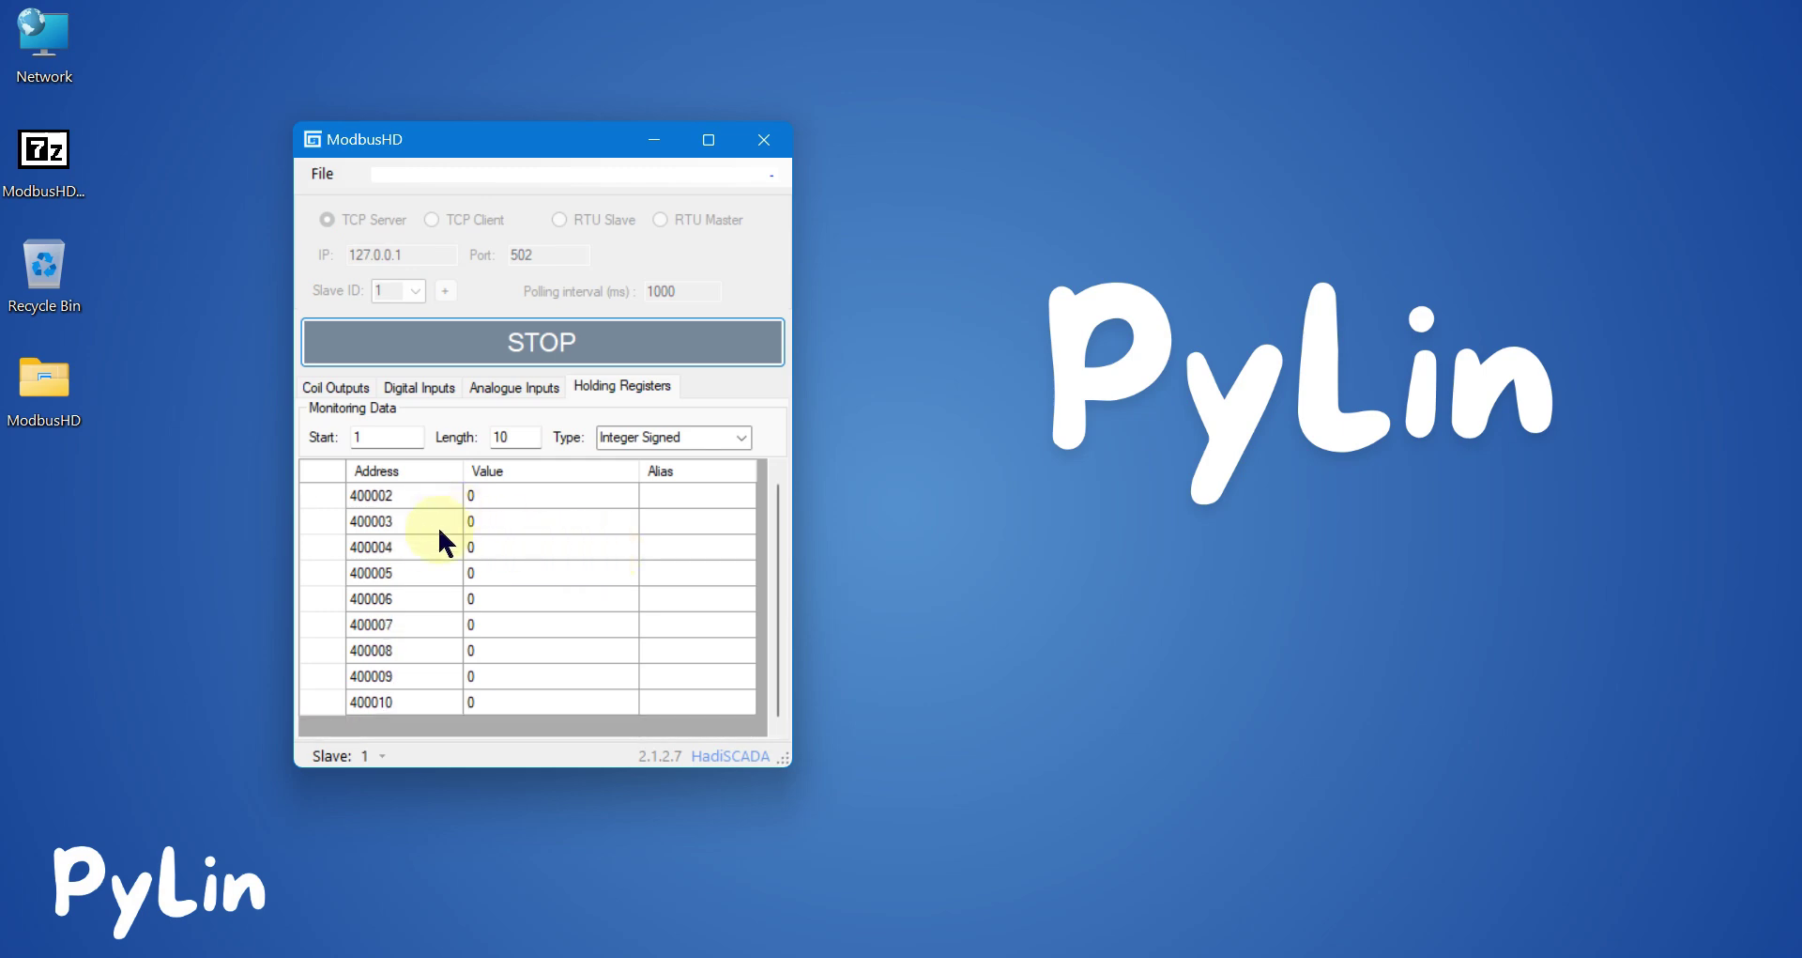
Look through the Analogue Inputs, Digital Inputs and Coil Outputs tabs
left_click(510, 388)
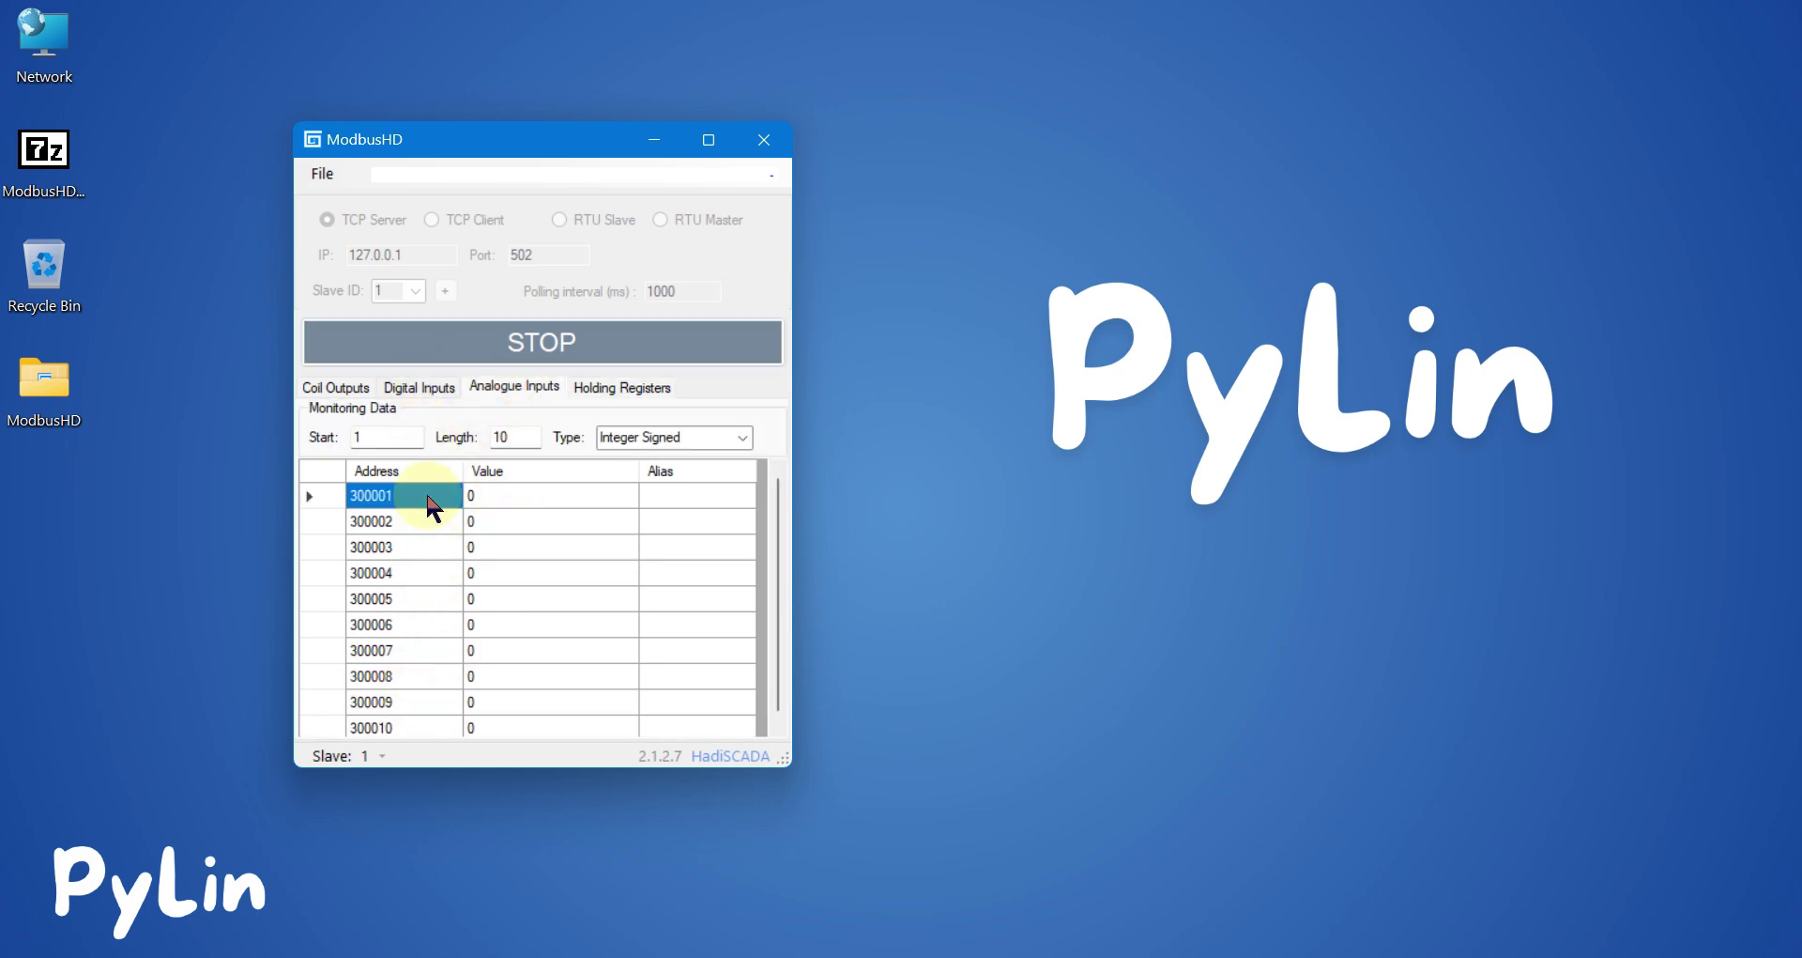
left_click(420, 387)
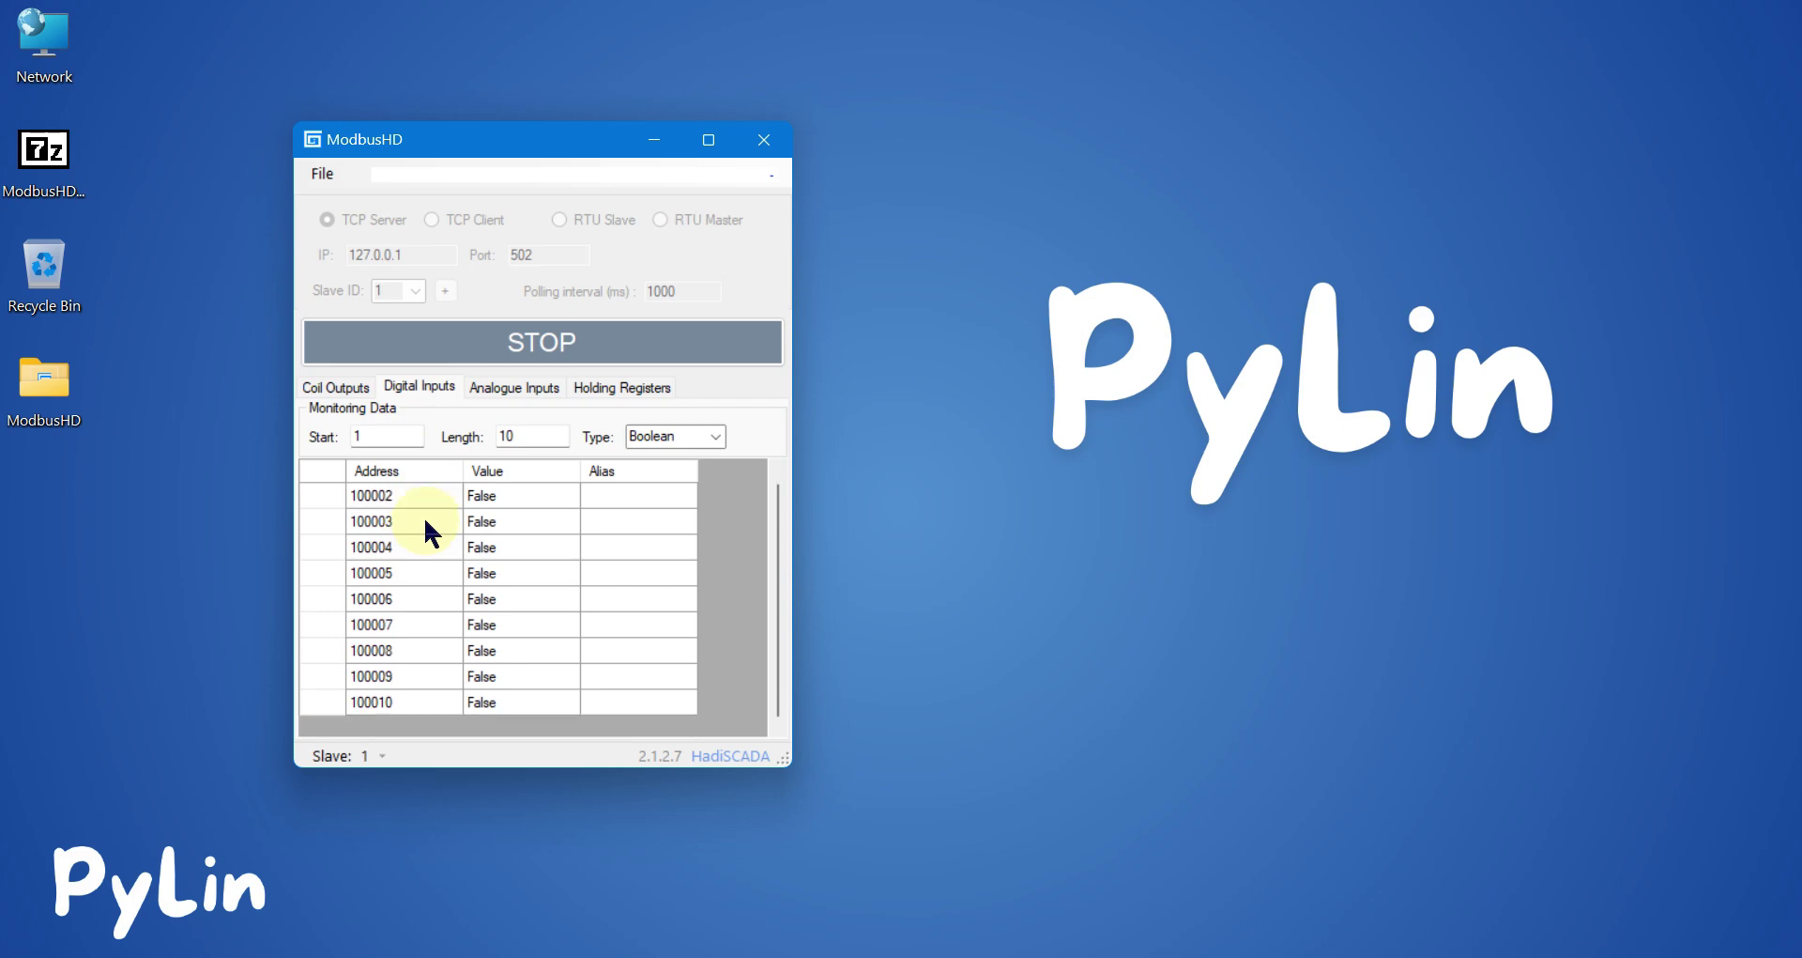
left_click(349, 387)
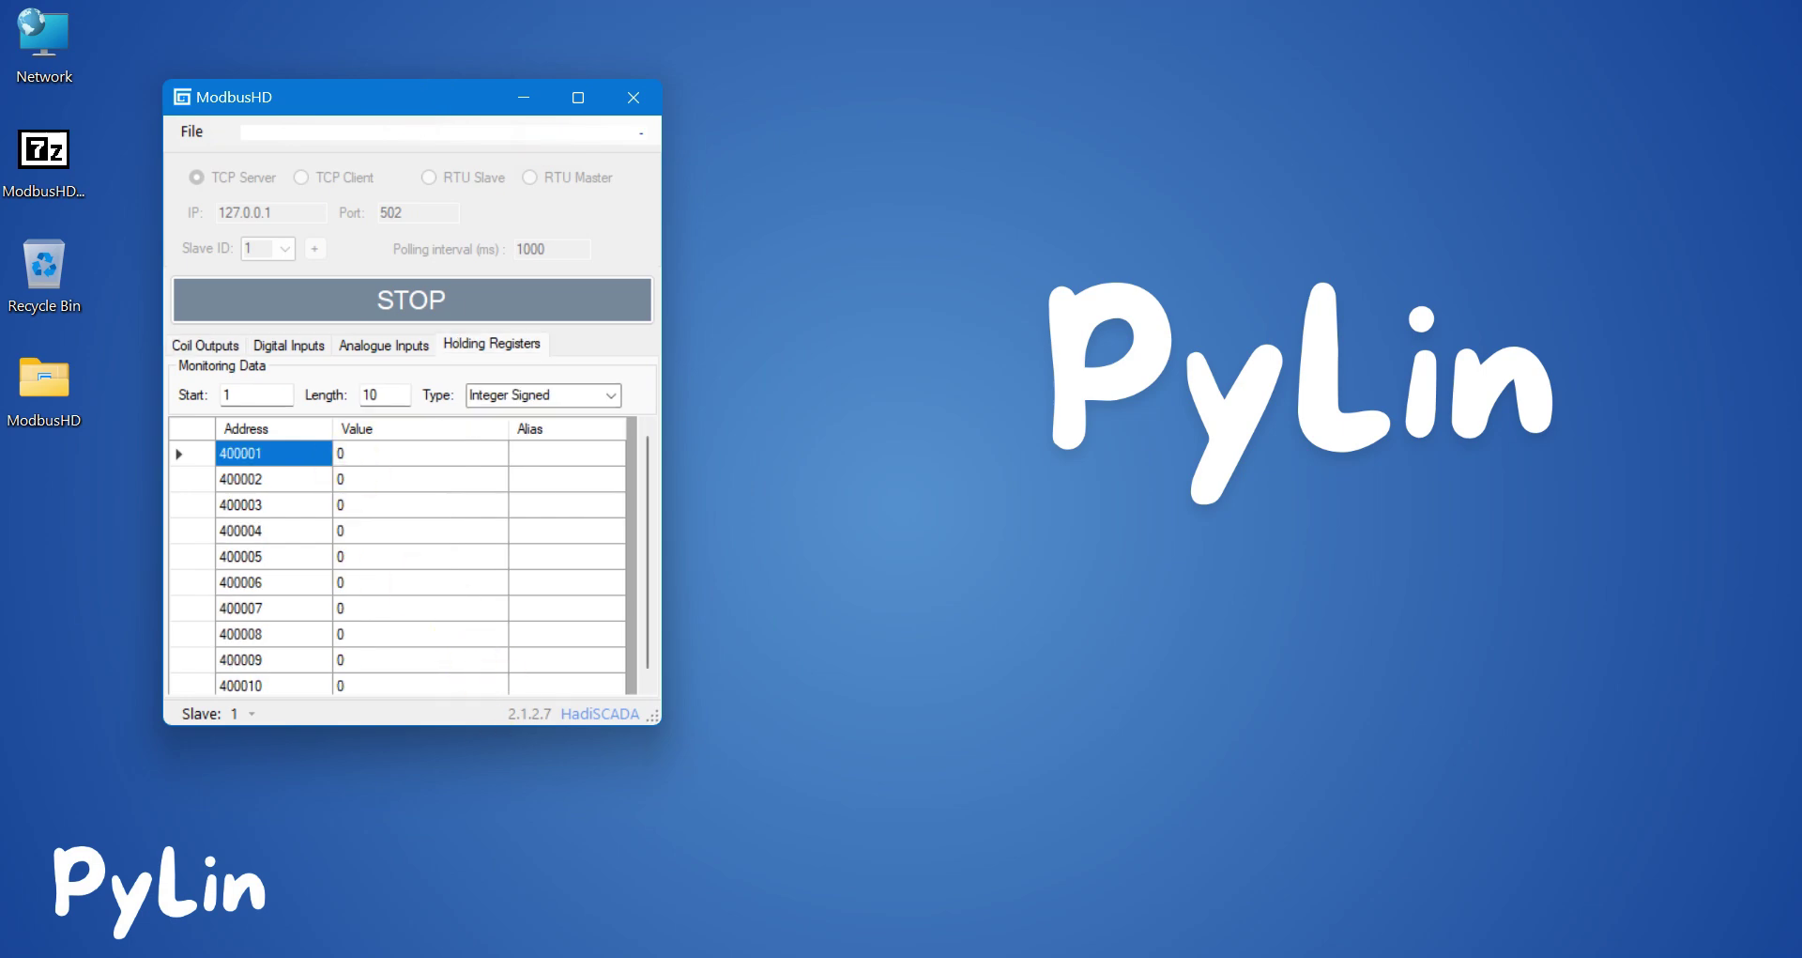
Connect Open ModScan as a Remote TCP/IP client to 127.0.0.1 on port 502
left_click(644, 948)
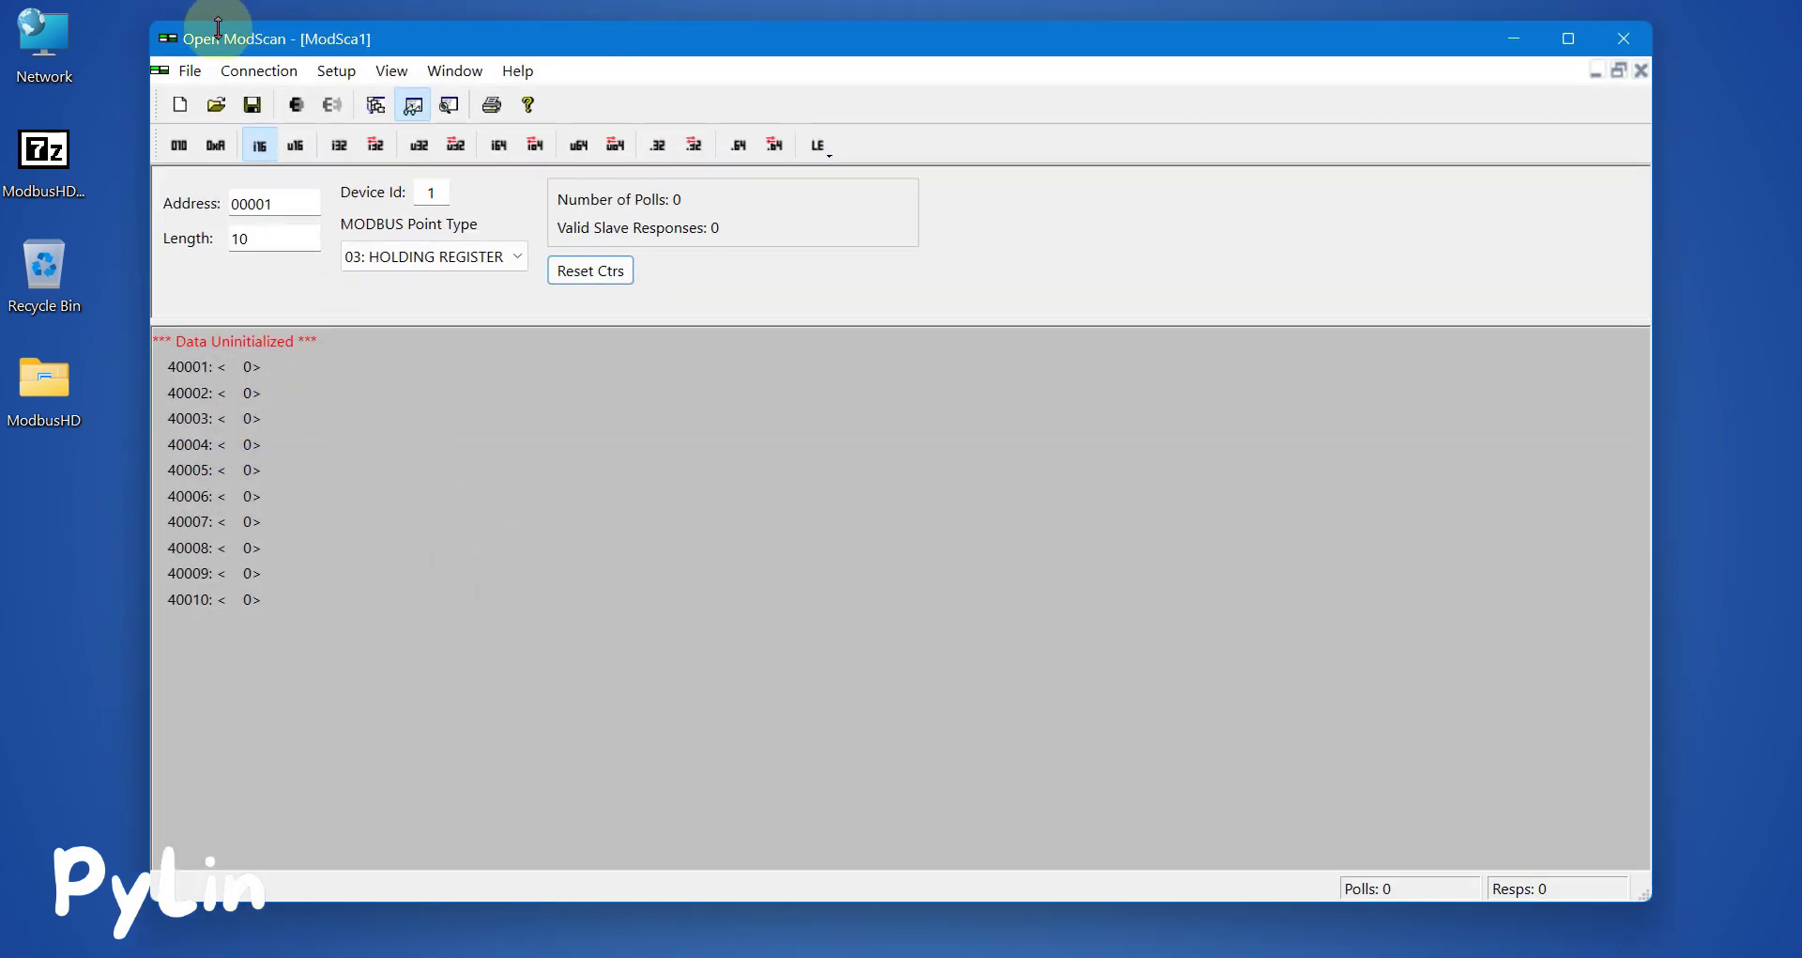
left_click_drag(160, 34, 882, 40)
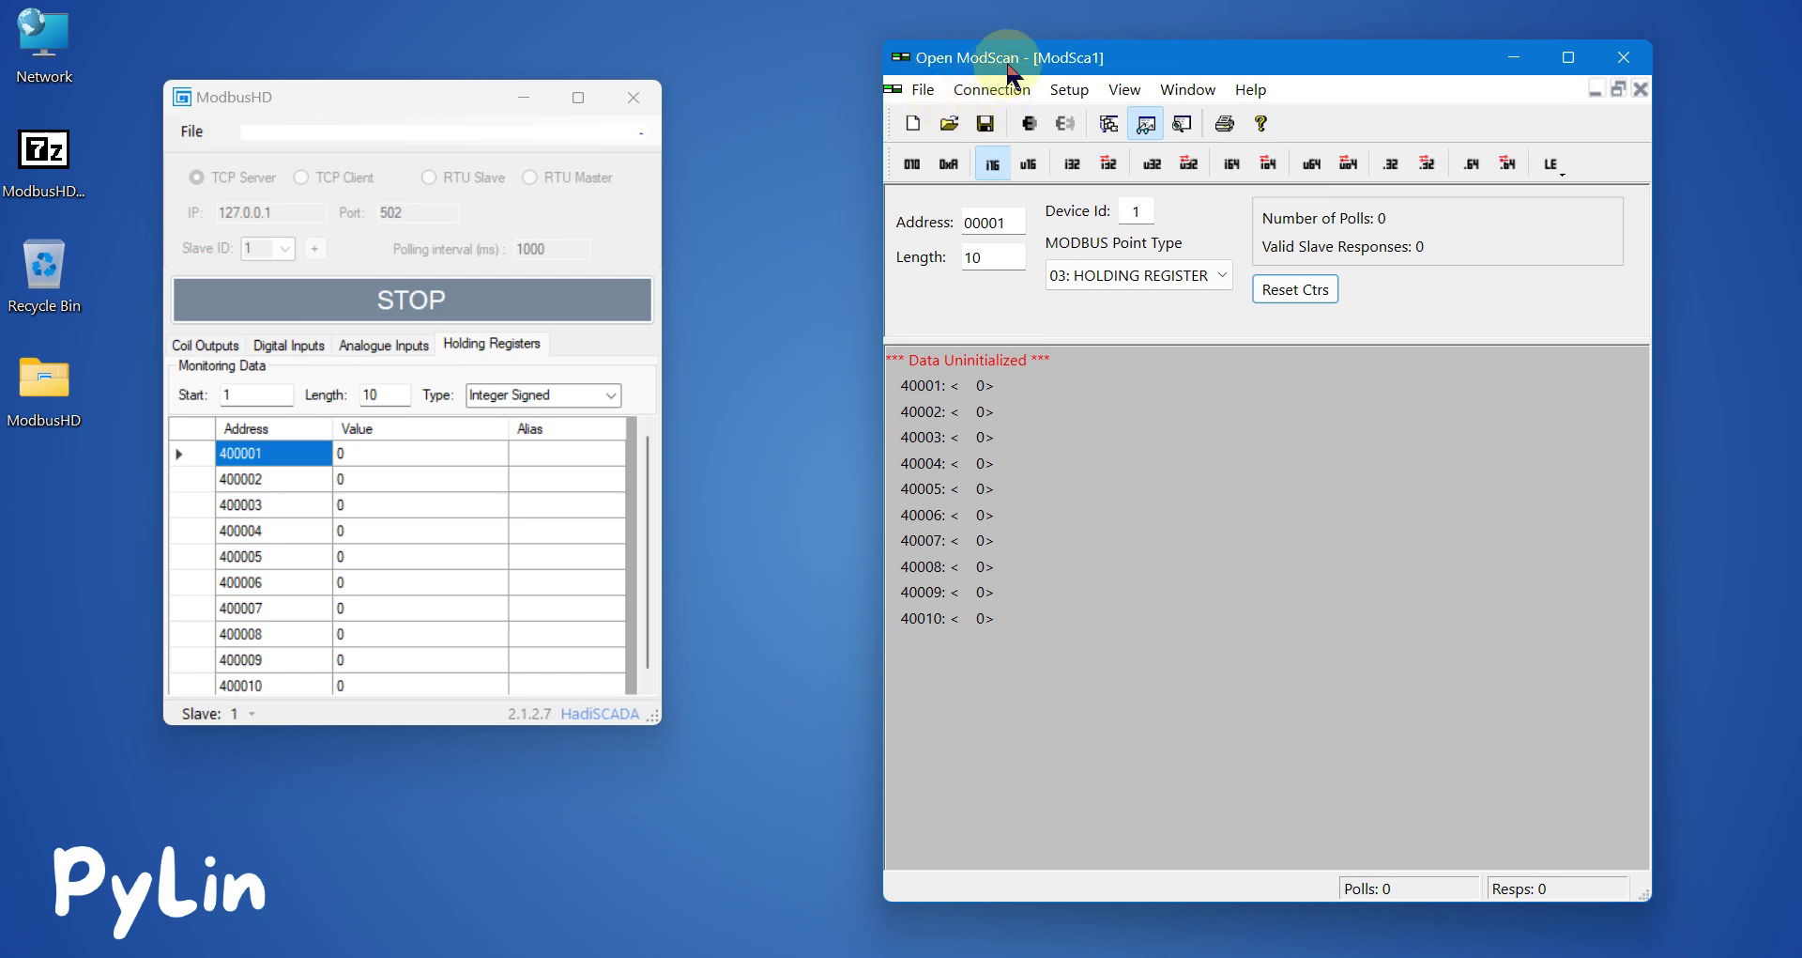
left_click_drag(1034, 62, 1003, 63)
left_click(960, 91)
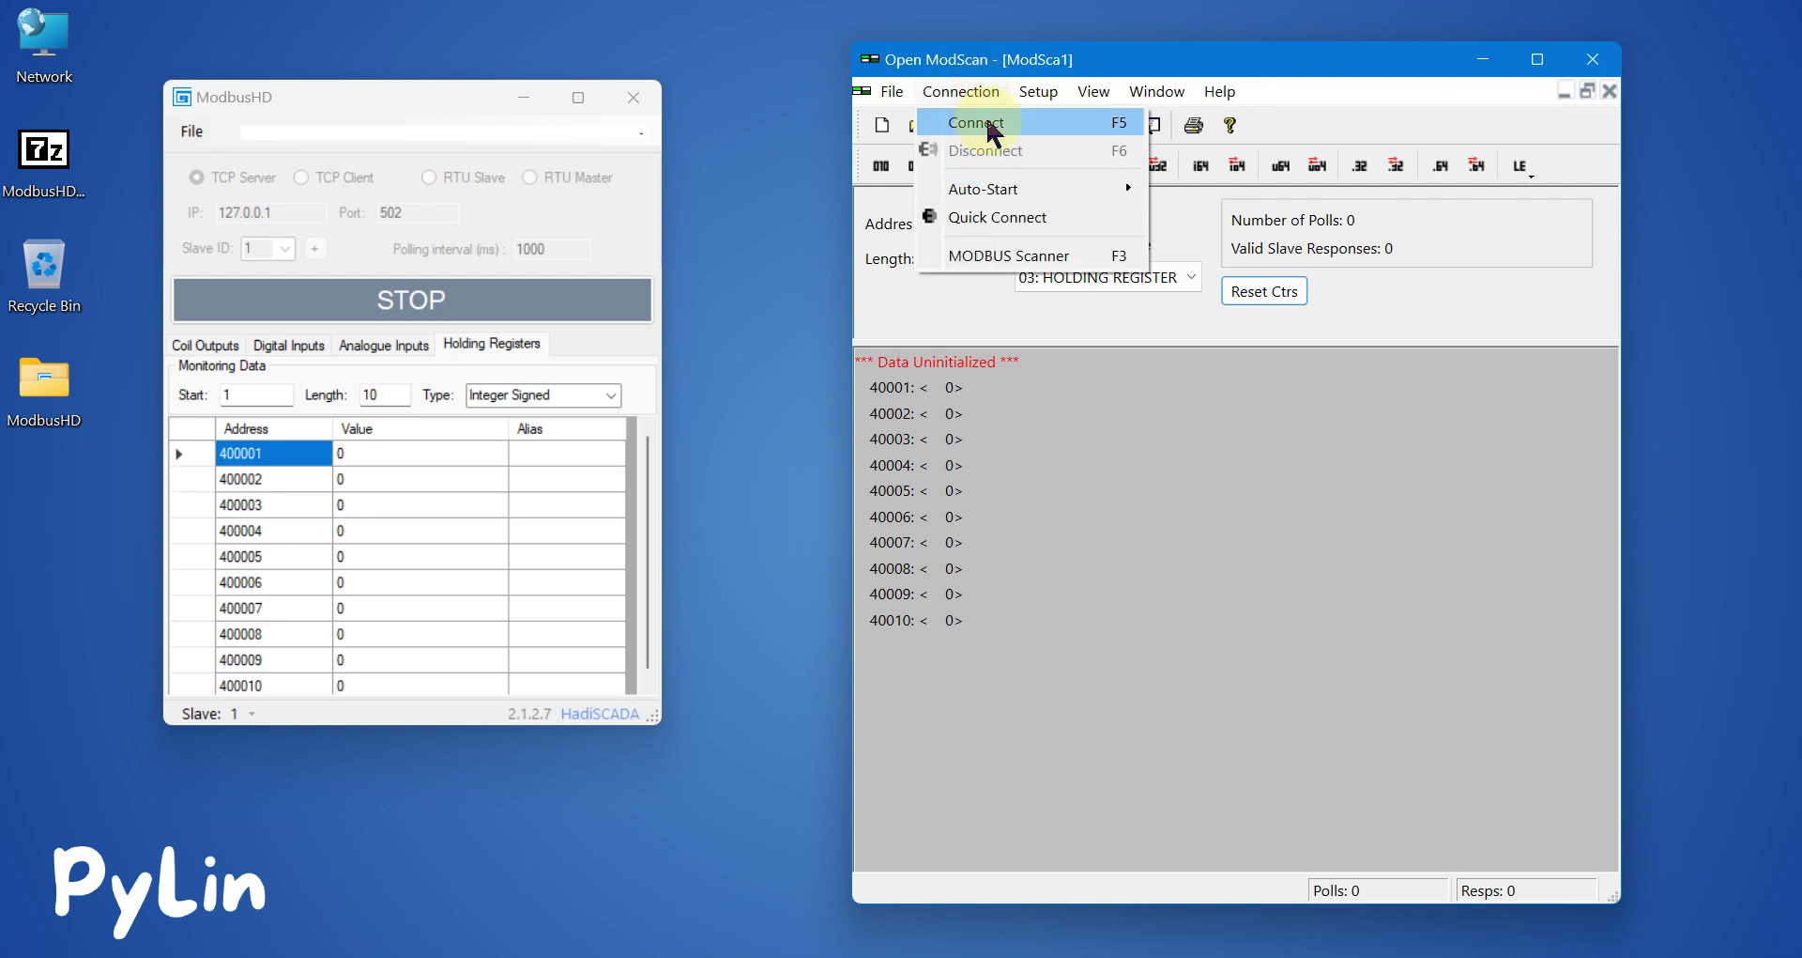
left_click(988, 121)
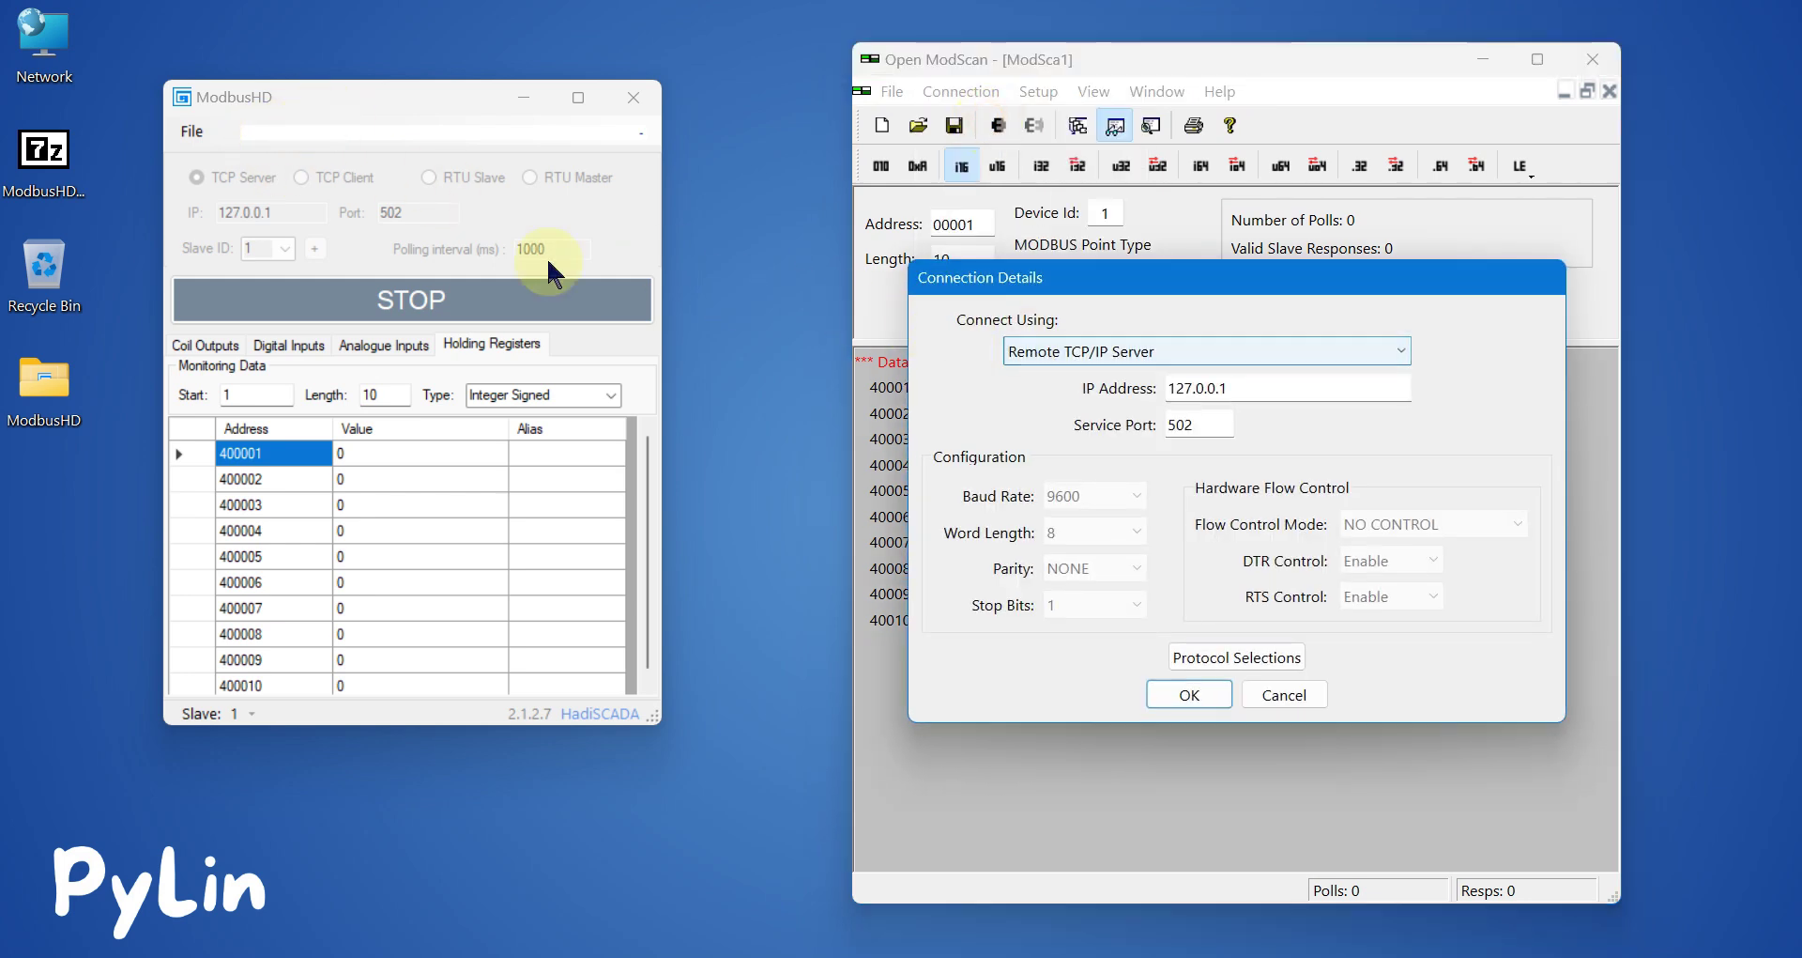
left_click_drag(1247, 386, 1143, 363)
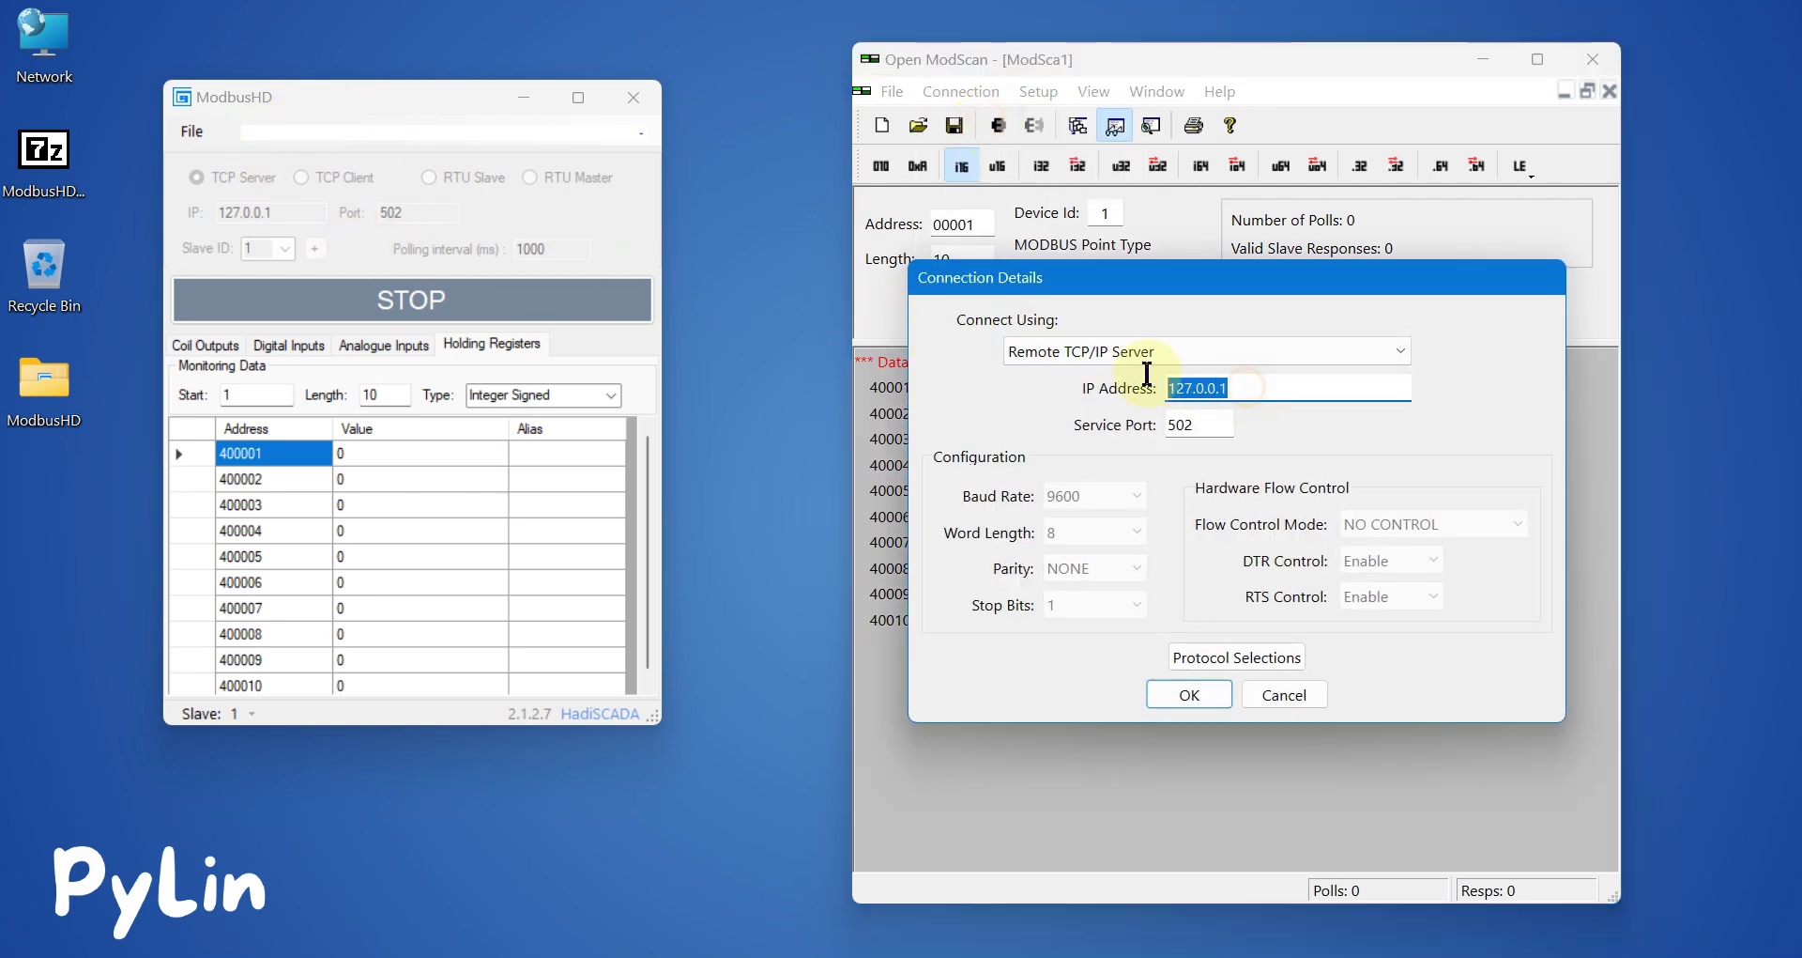
double_click(1194, 425)
double_click(1220, 395)
left_click(1209, 699)
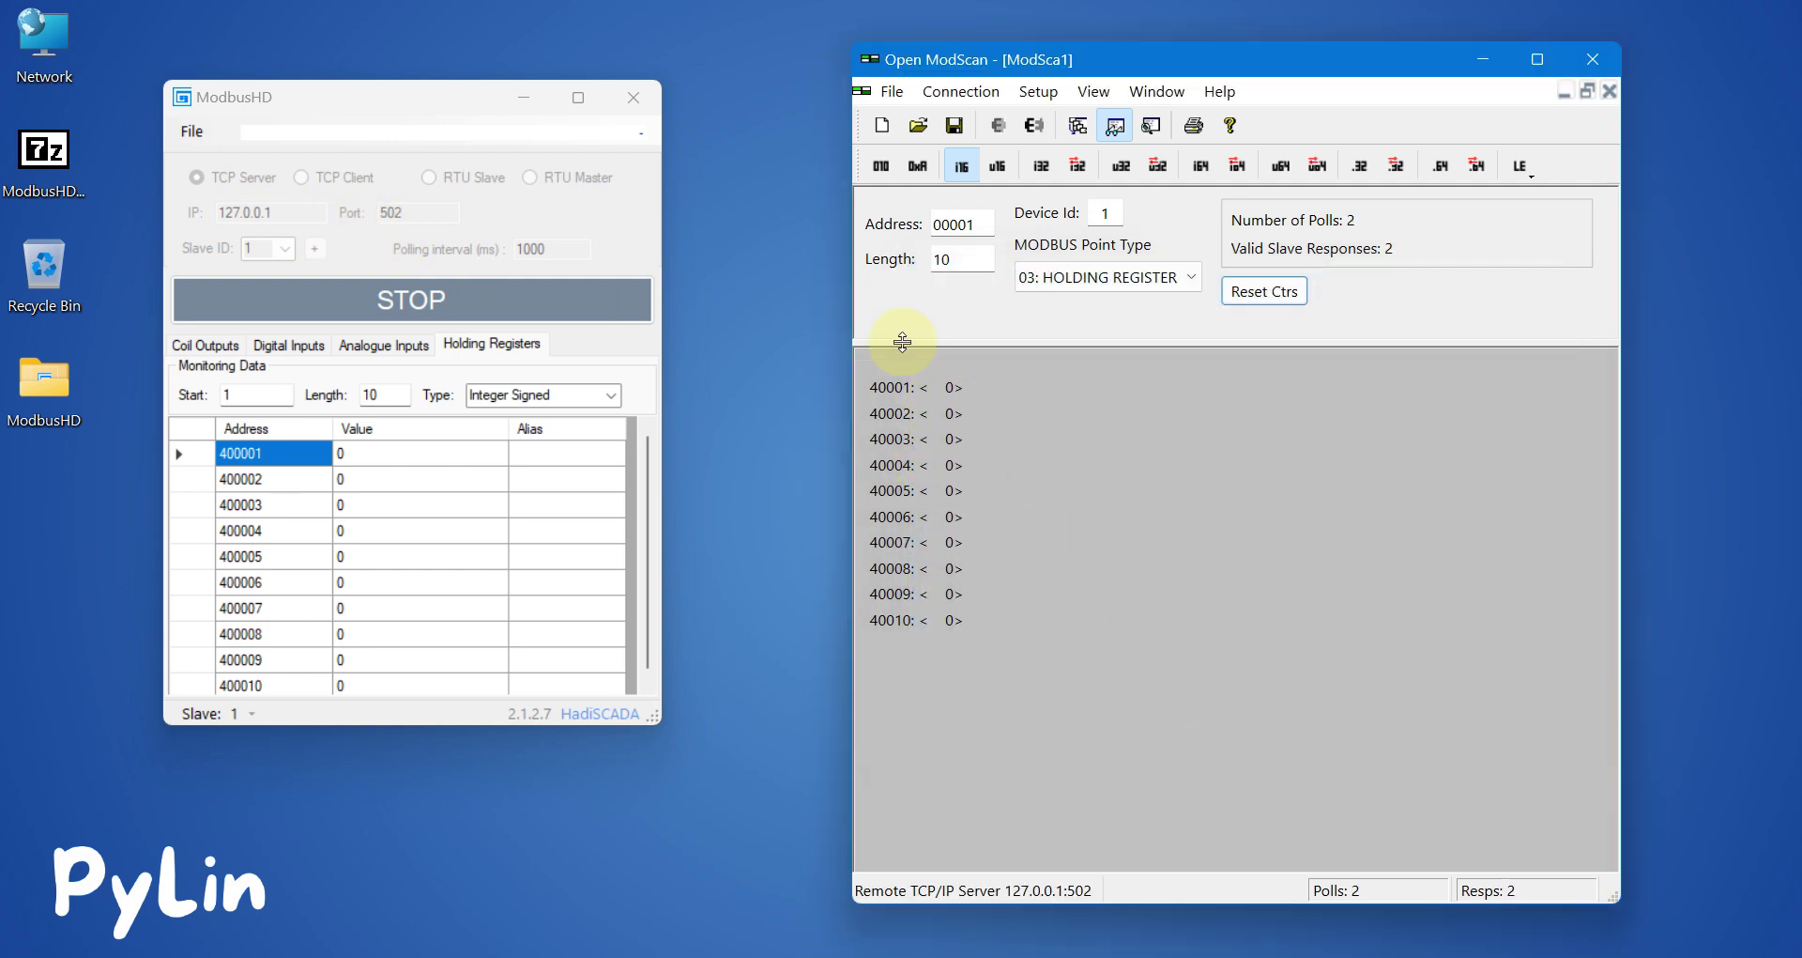
Set holding register 400001 to 55
left_click(392, 452)
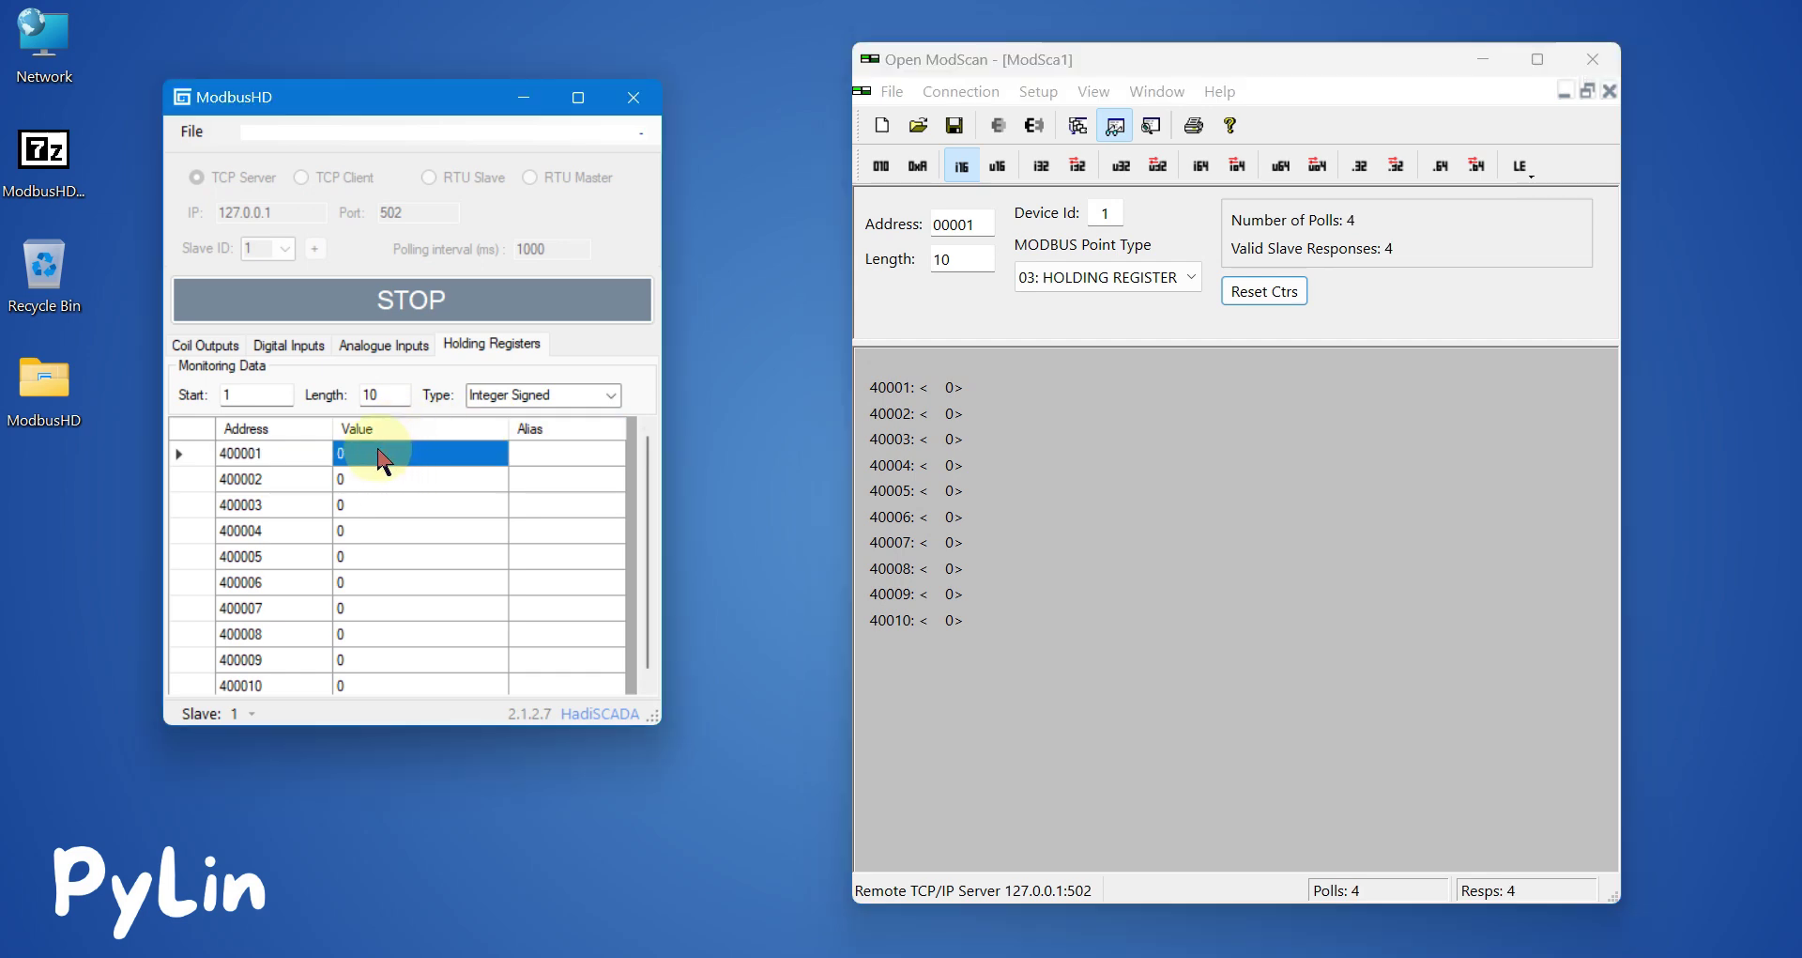
left_click(366, 452)
left_click_drag(366, 452, 336, 452)
type("55")
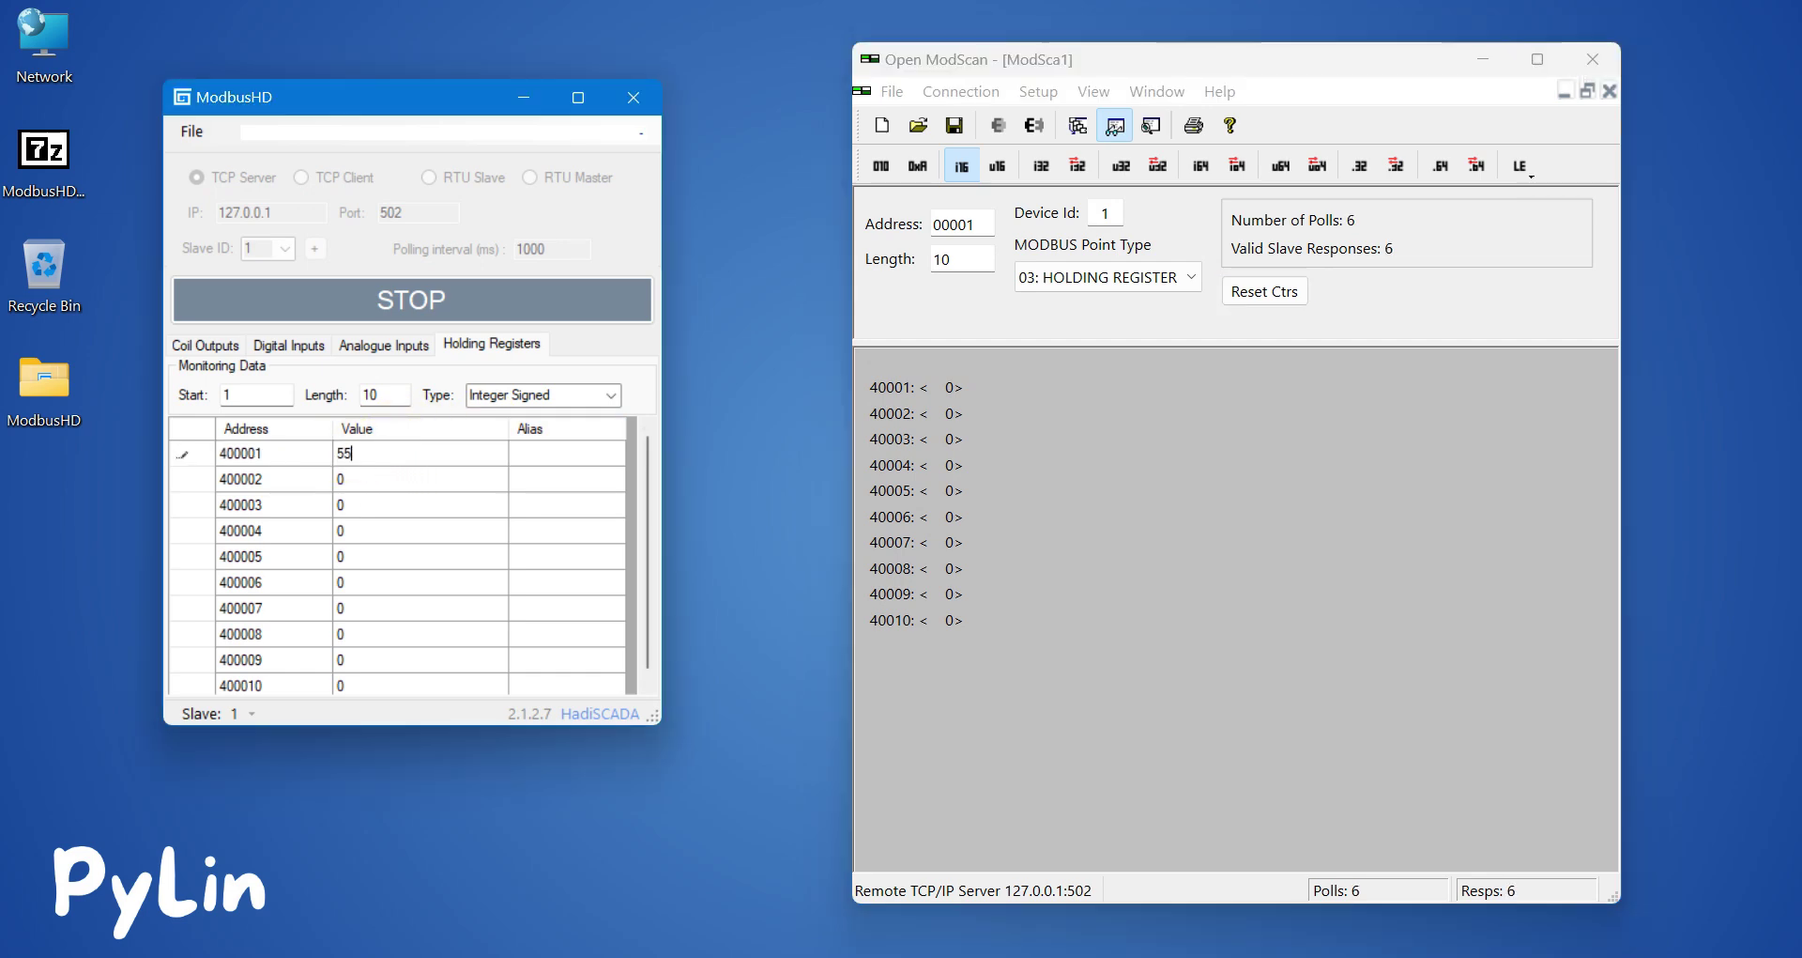
left_click(460, 469)
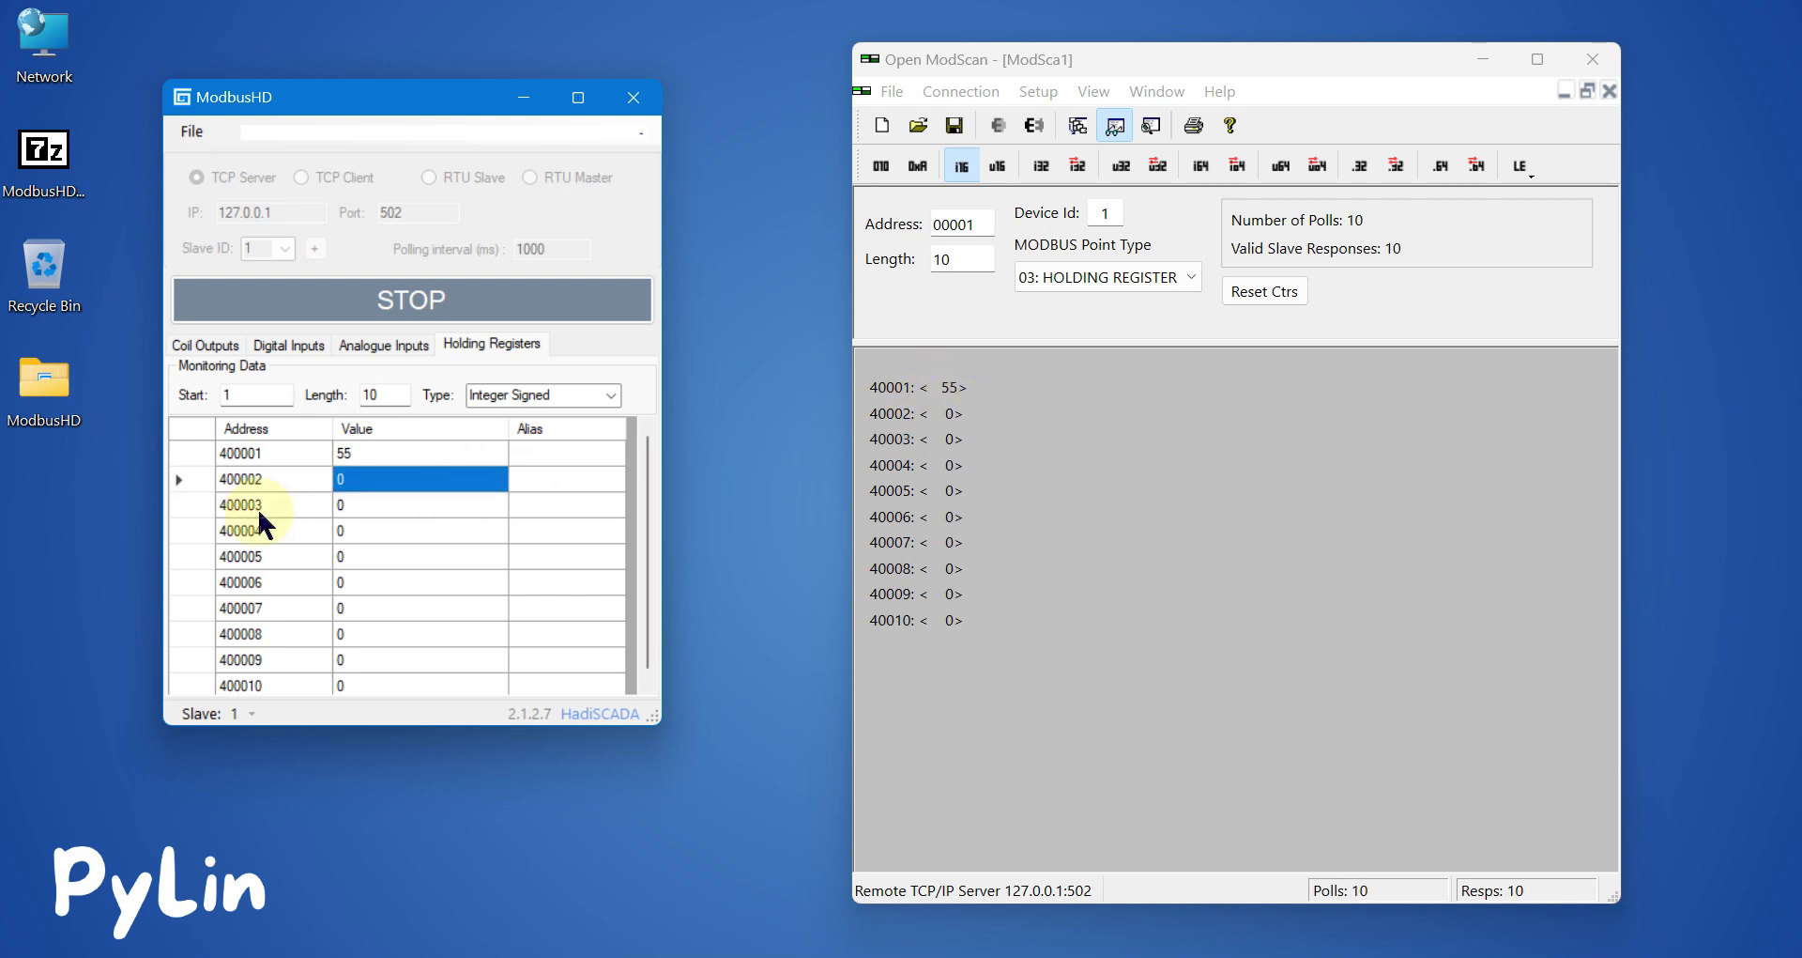
Set holding register 400003 to 47
left_click(355, 505)
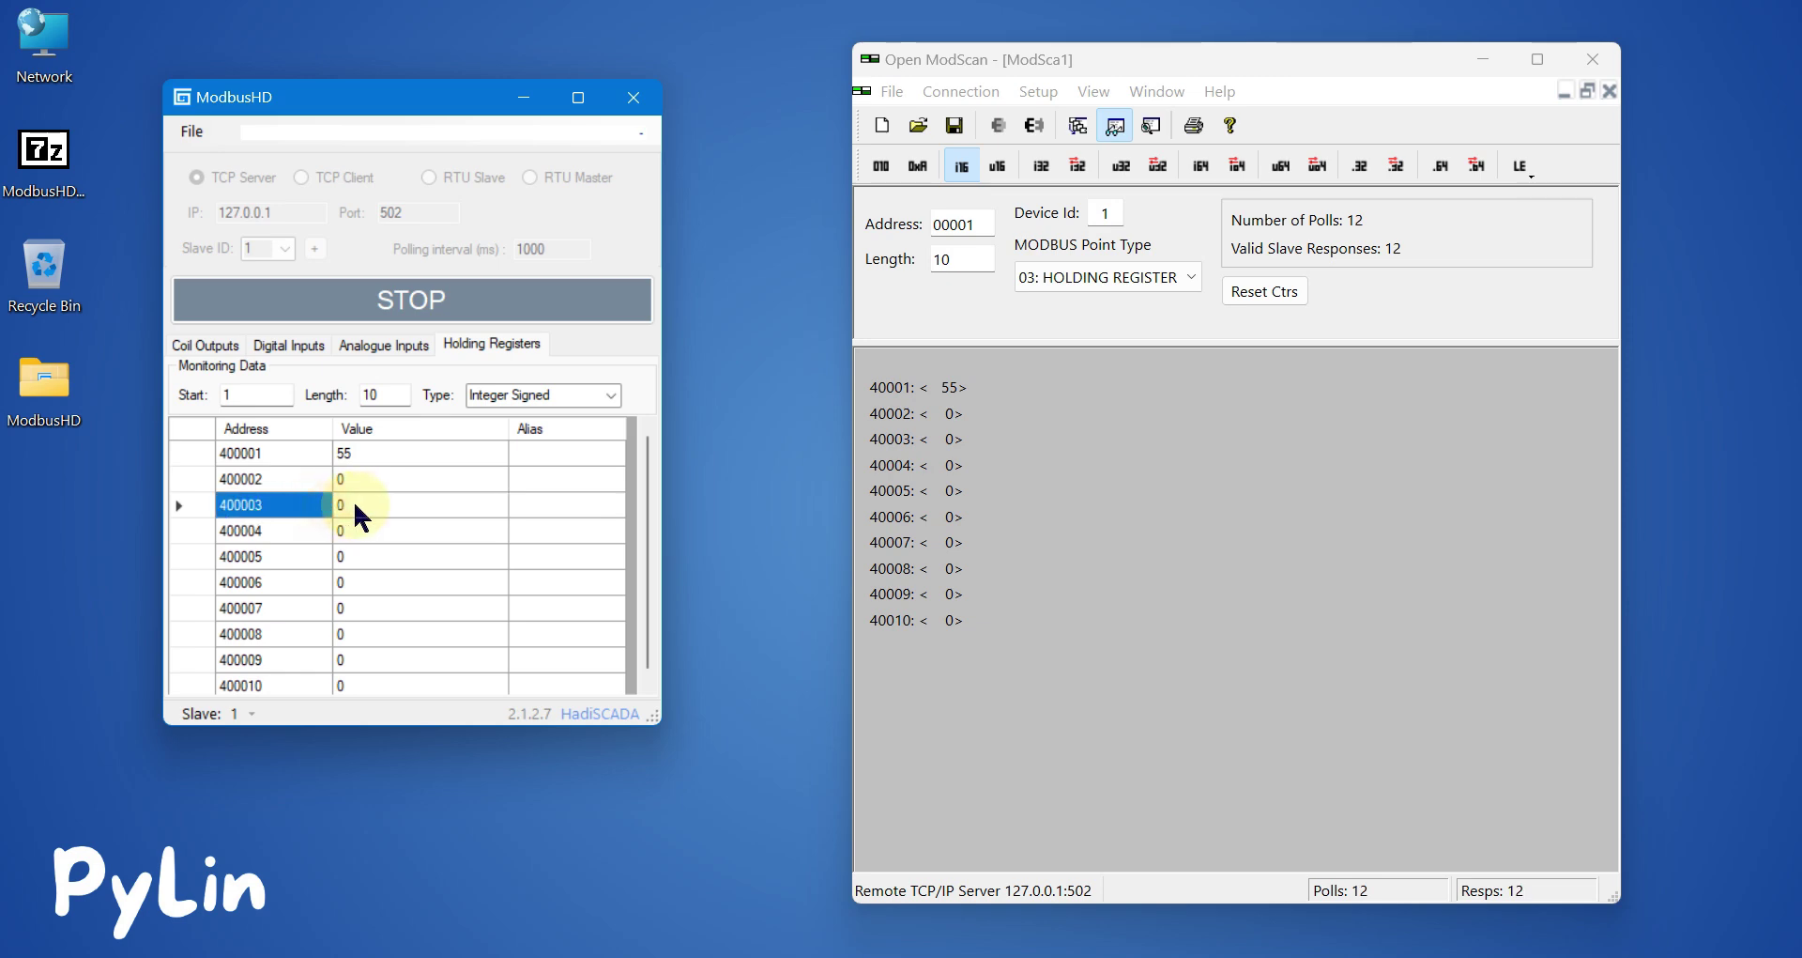
left_click(356, 505)
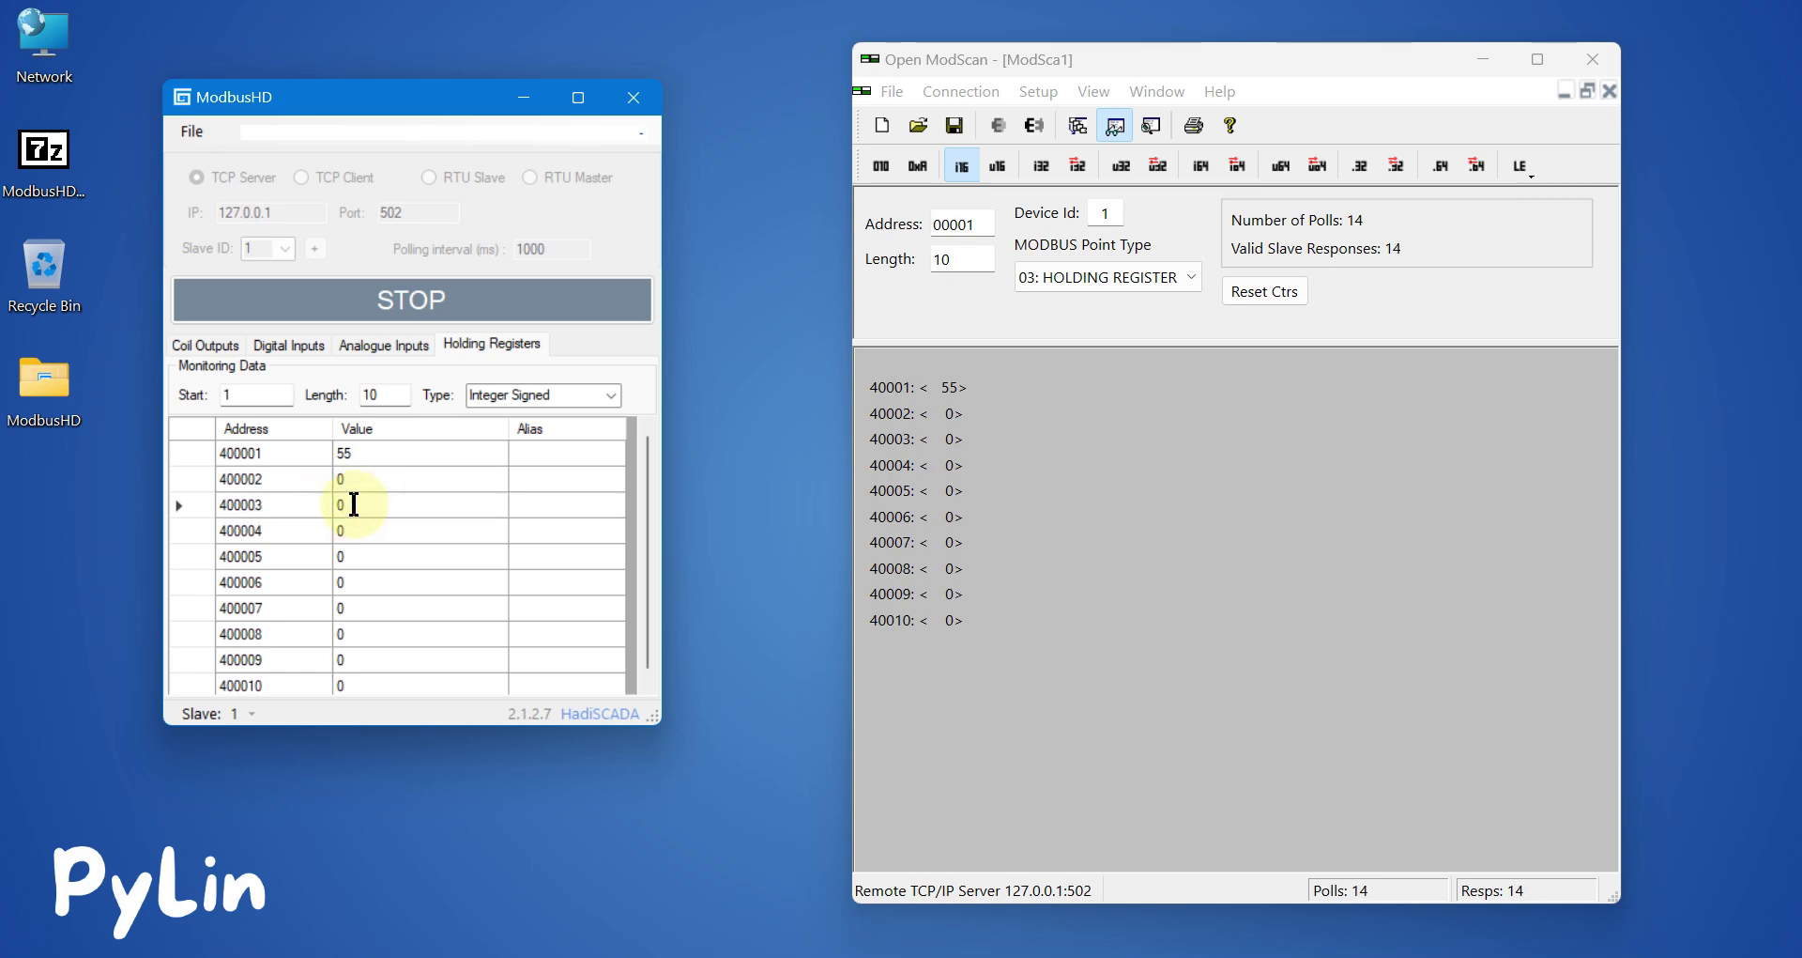
type("47")
key("Return")
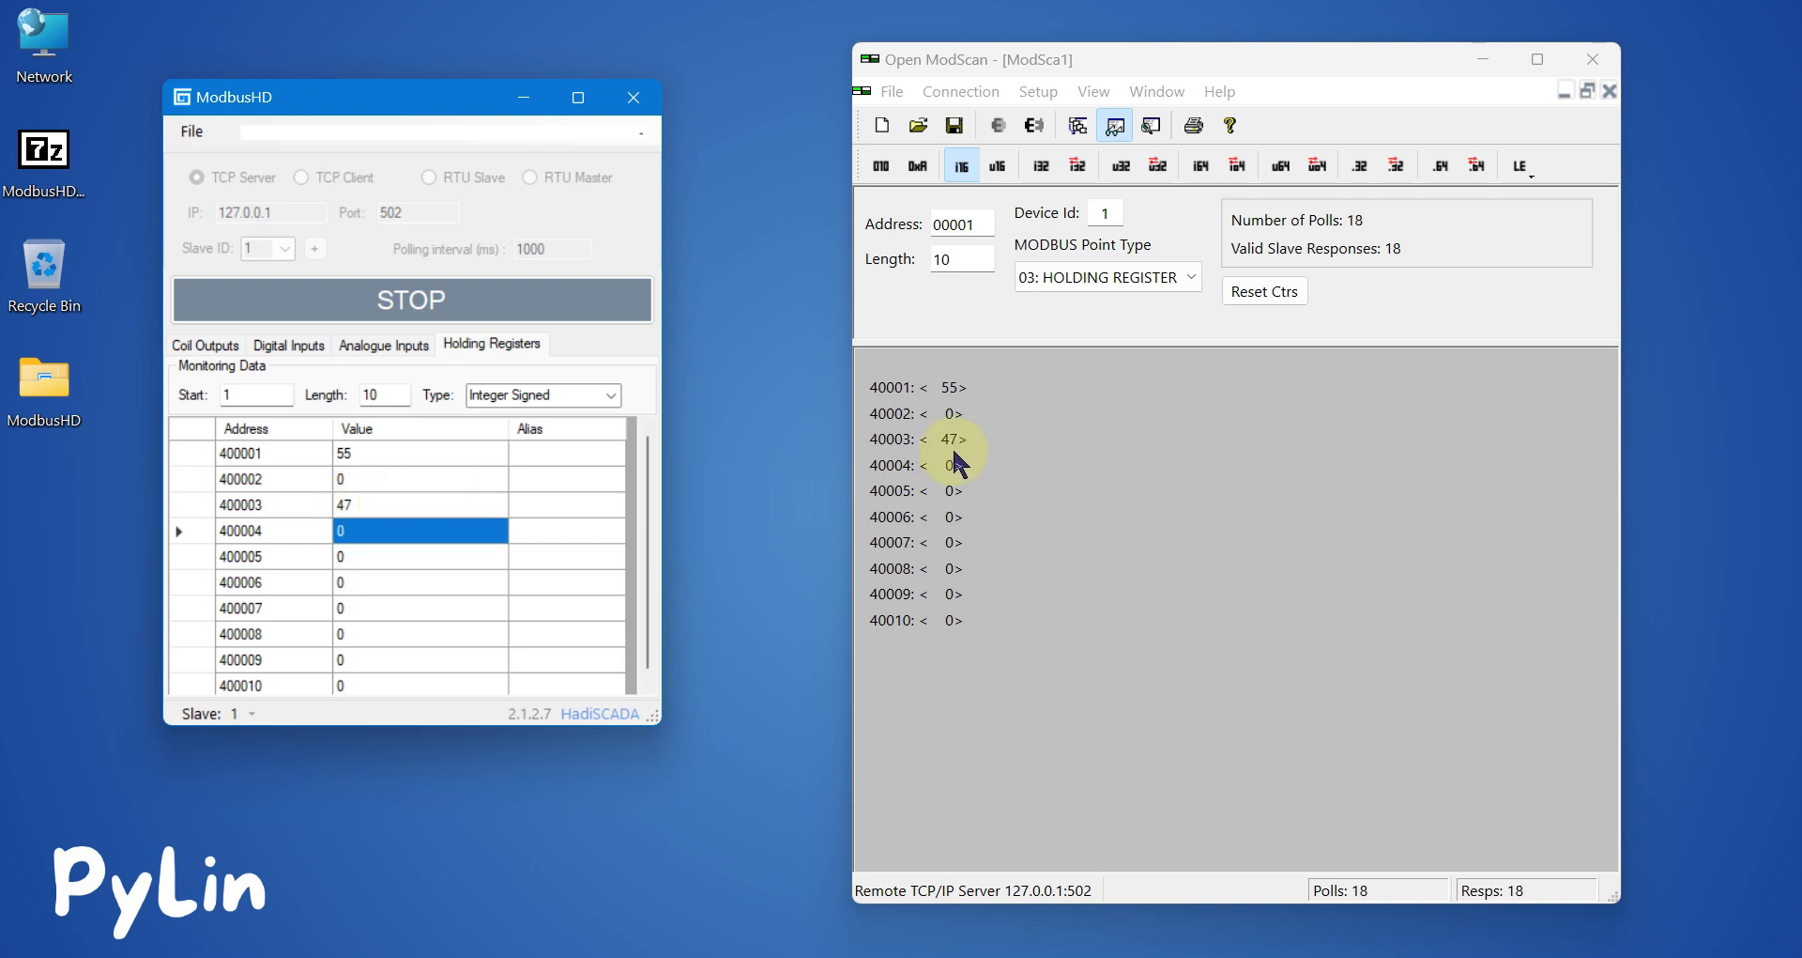
Show the Analogue Inputs tab and switch ModScan's Point Type to 04: INPUT REGISTER
left_click(402, 344)
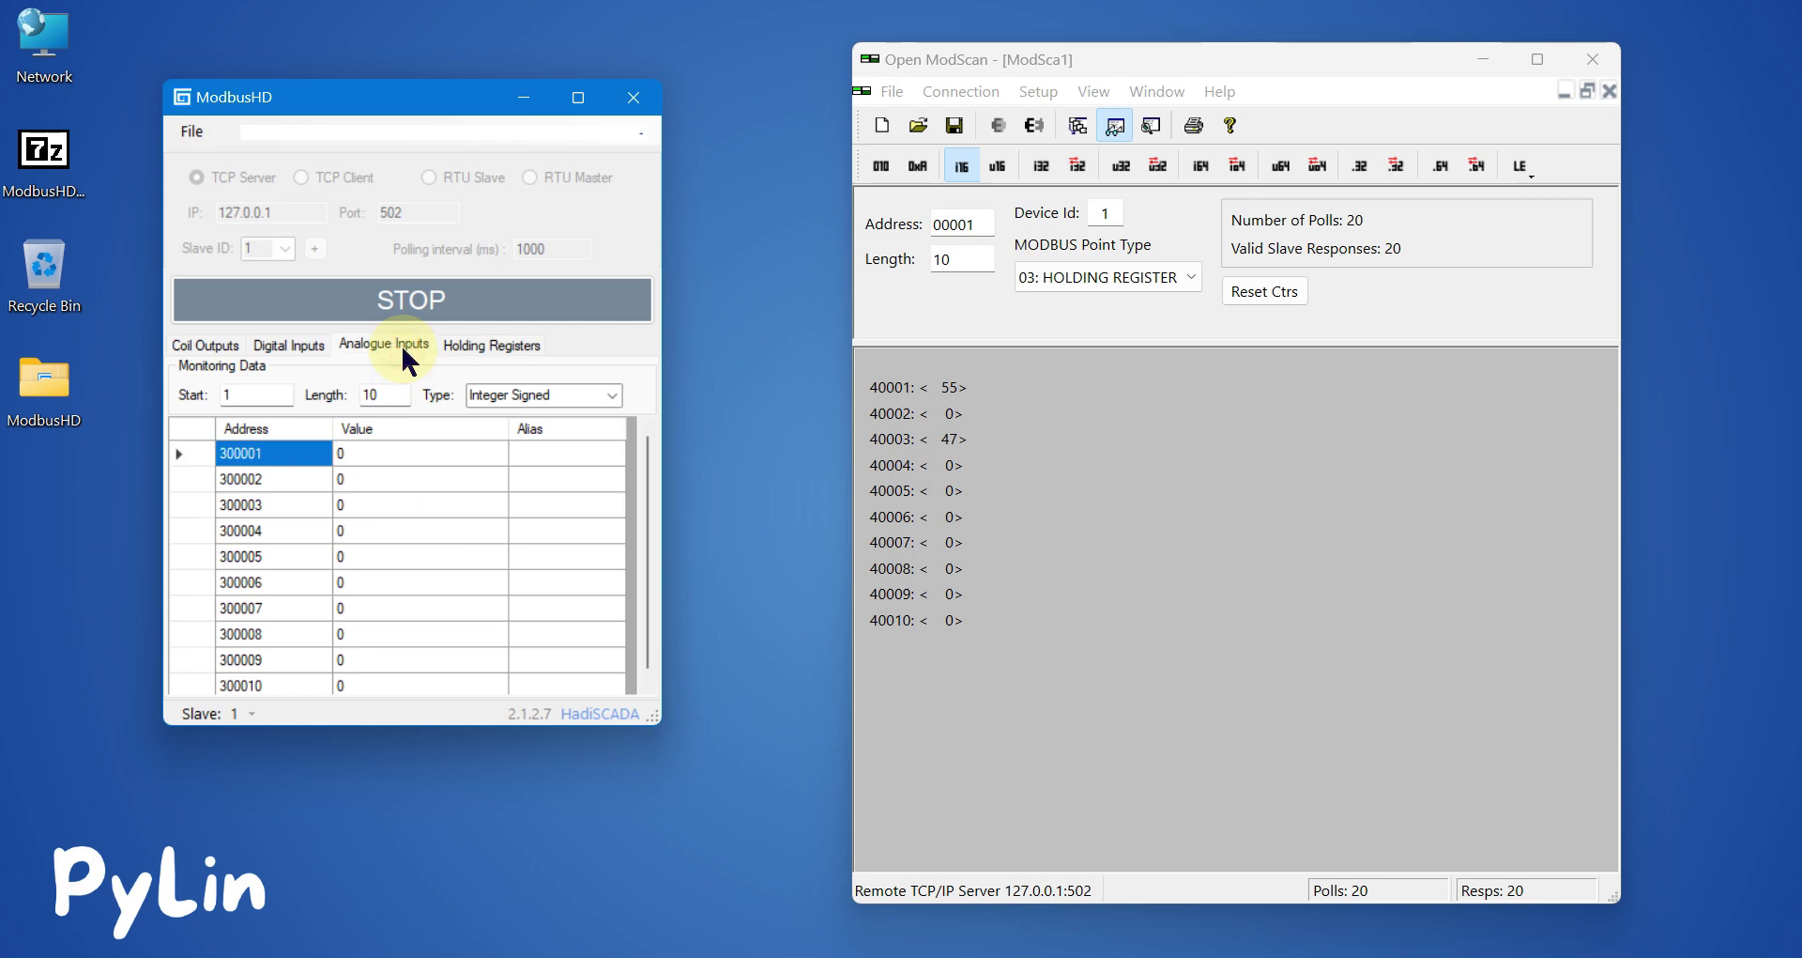
left_click(1155, 277)
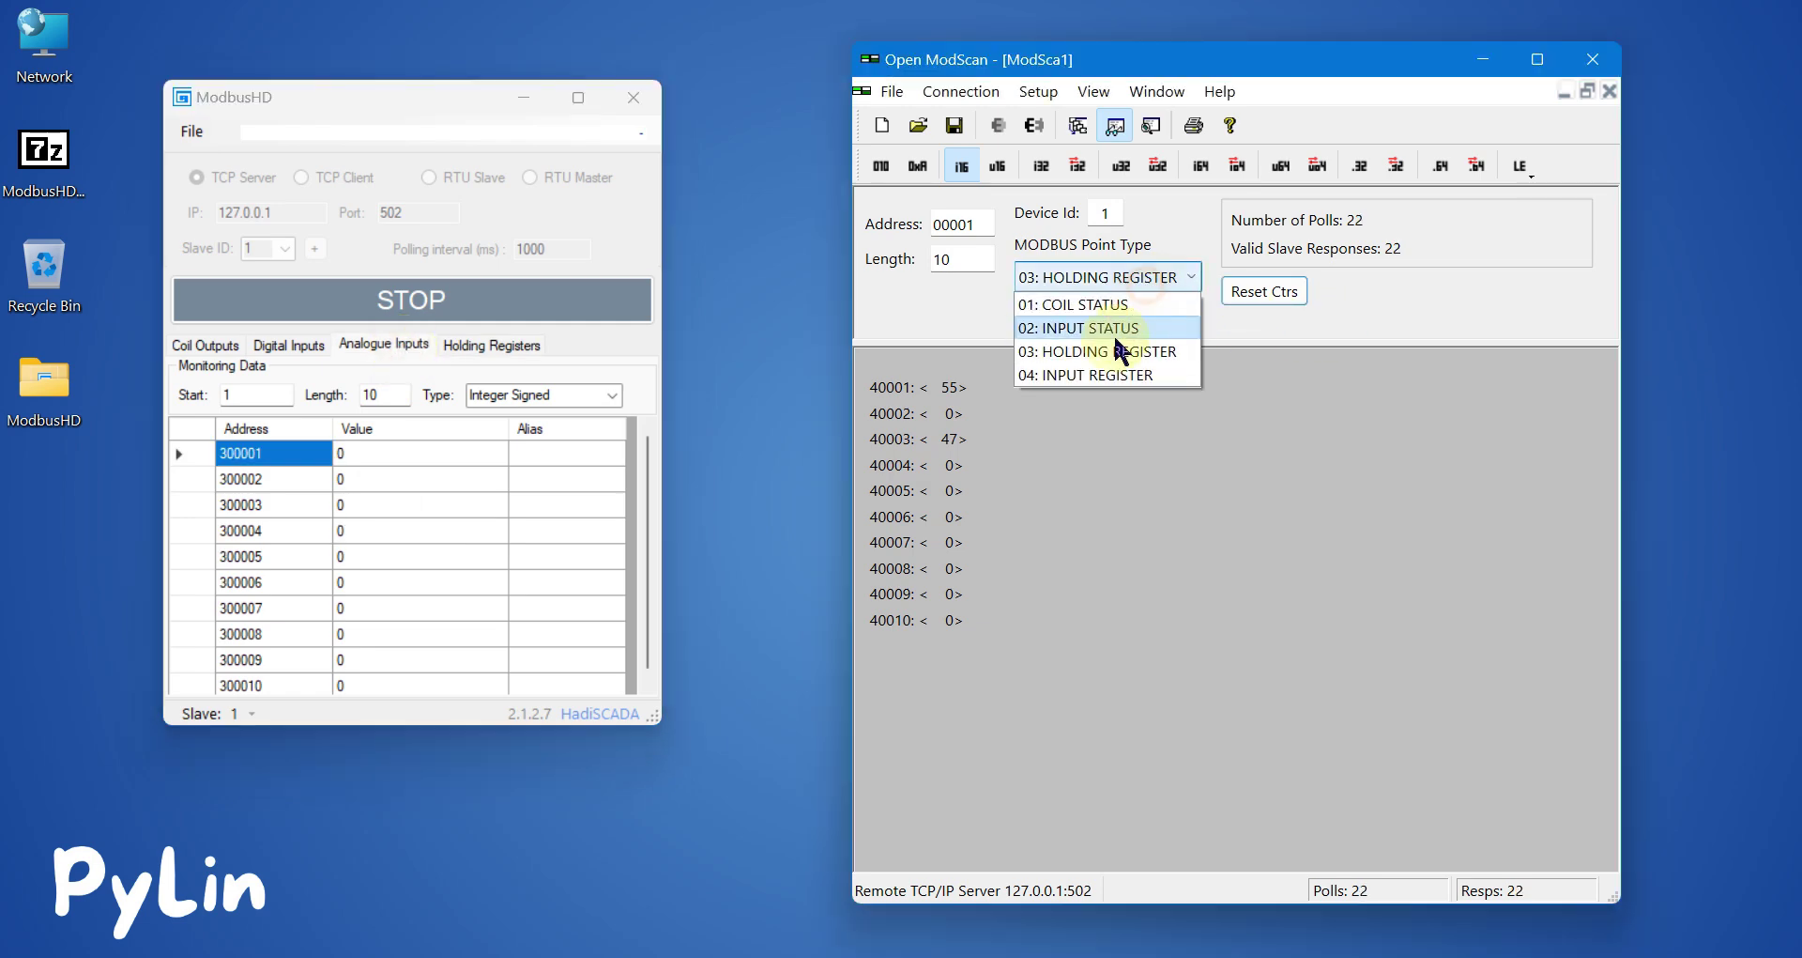
left_click(1098, 376)
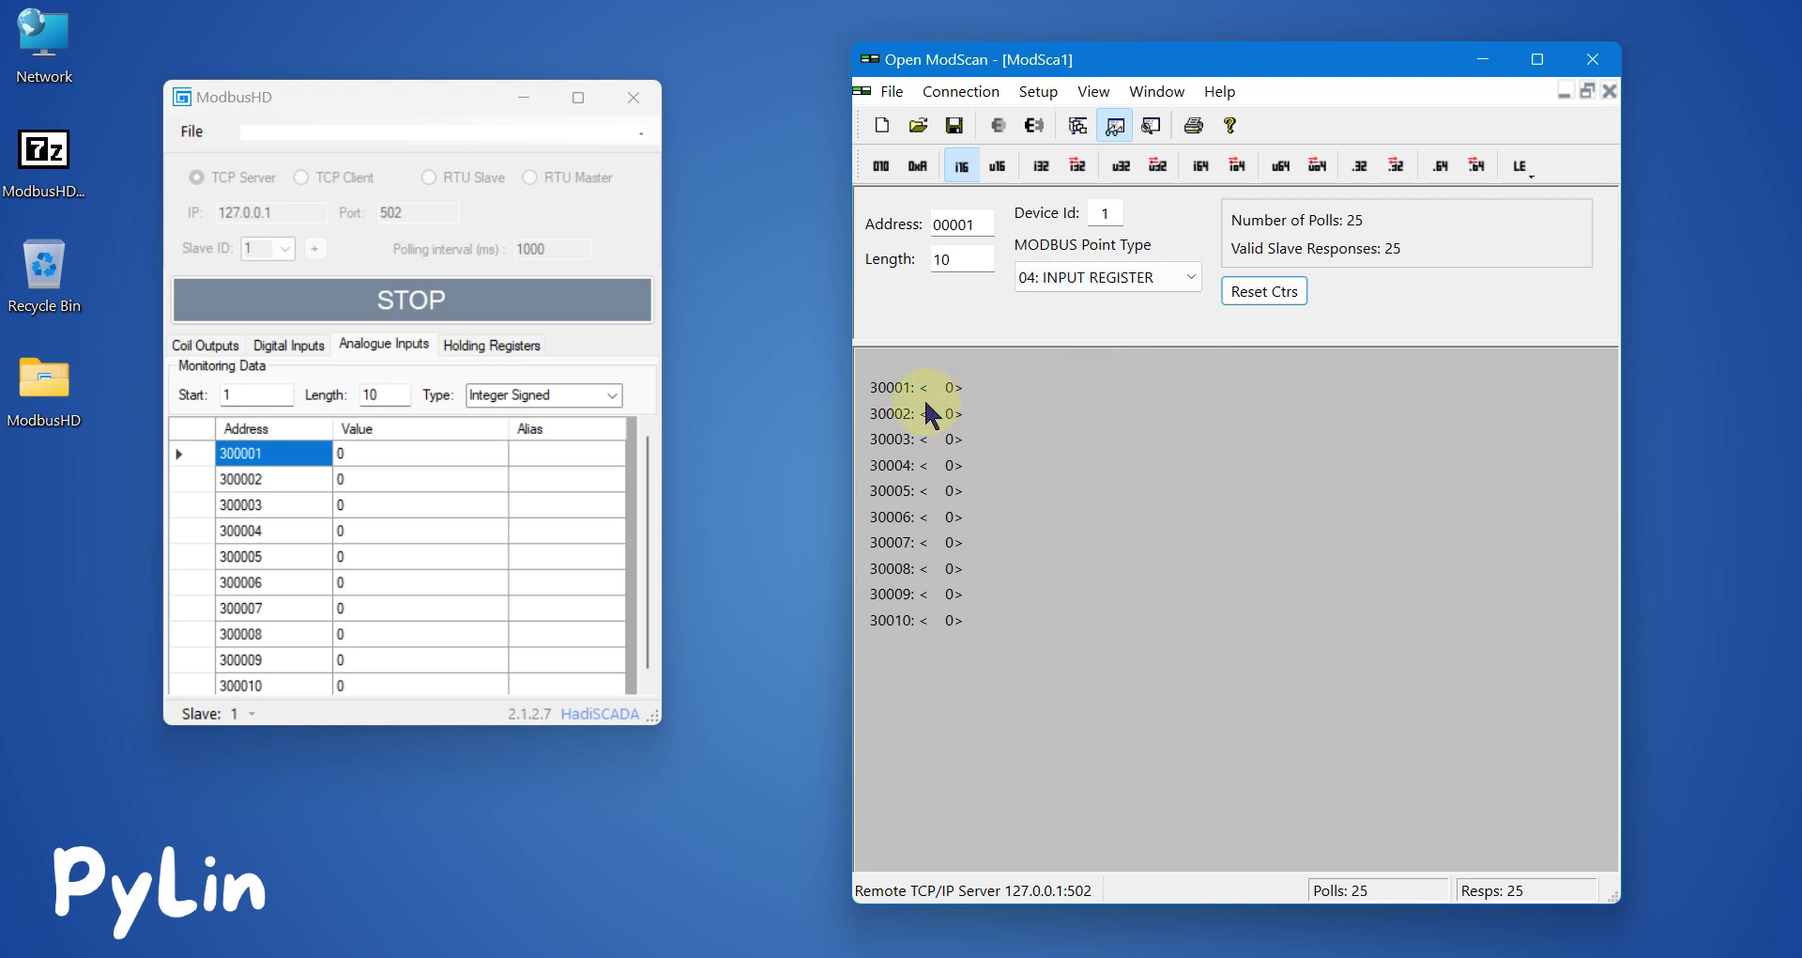
Set analogue input 300001 to 88 so ModScan reads 30001 = 88
left_click(462, 455)
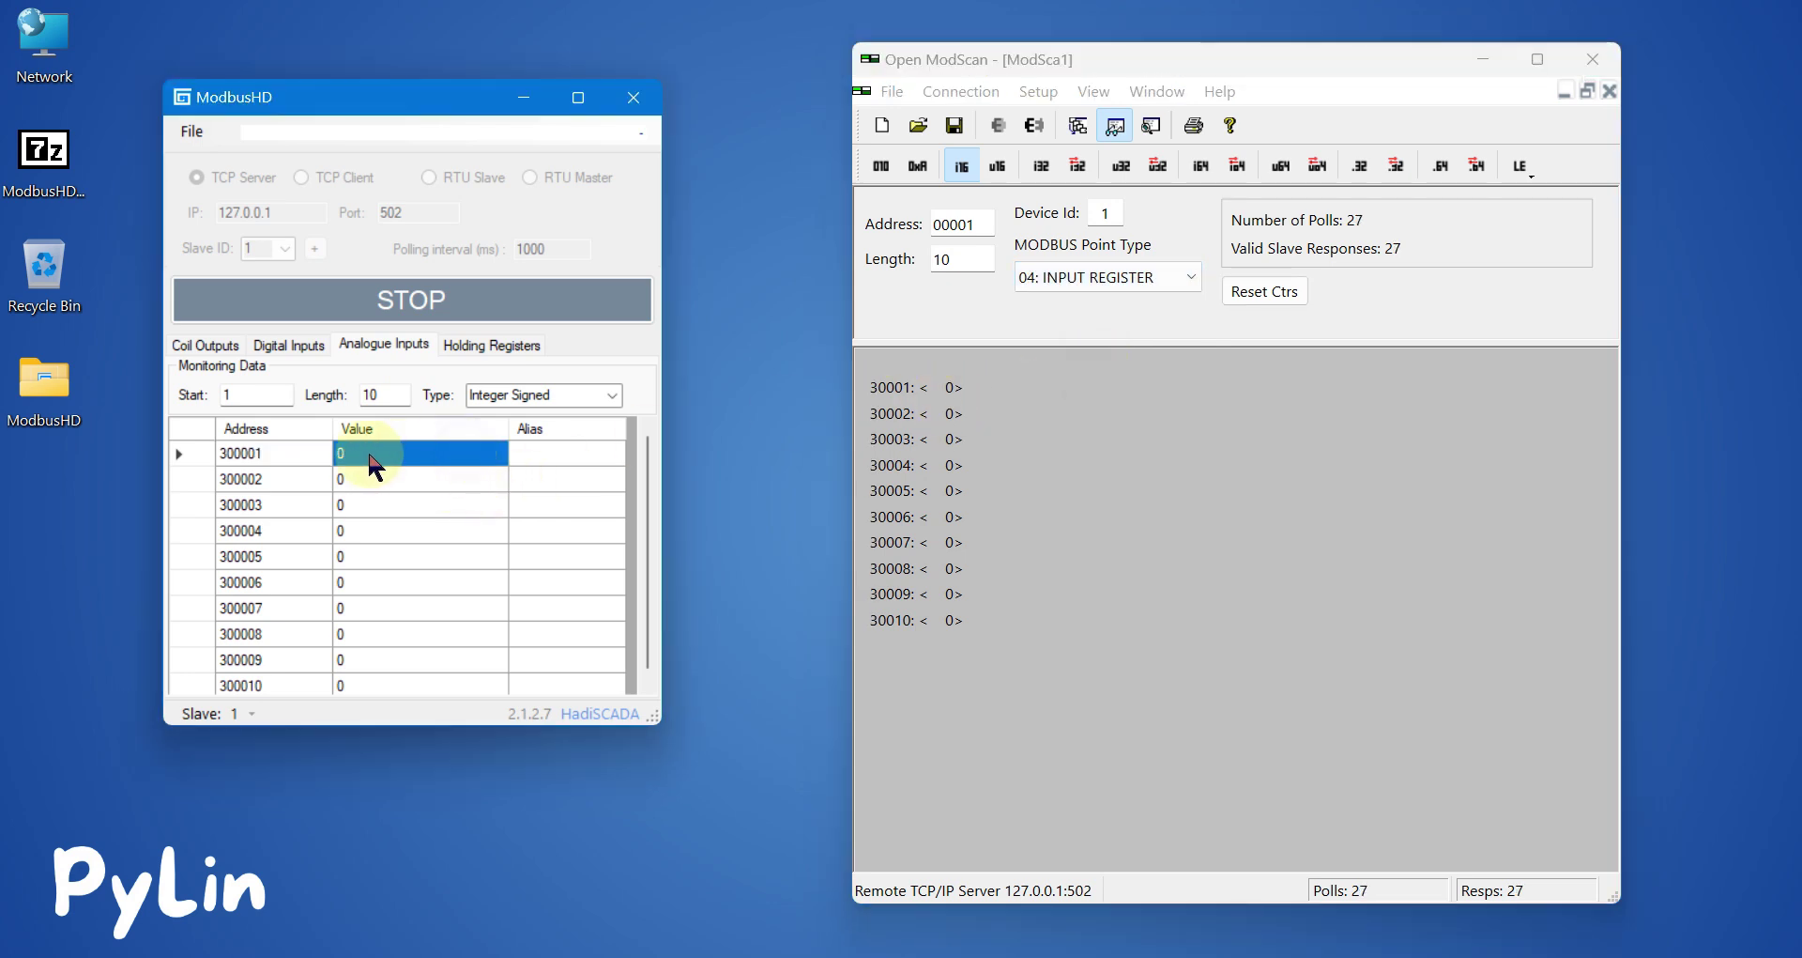
left_click(367, 455)
type("88")
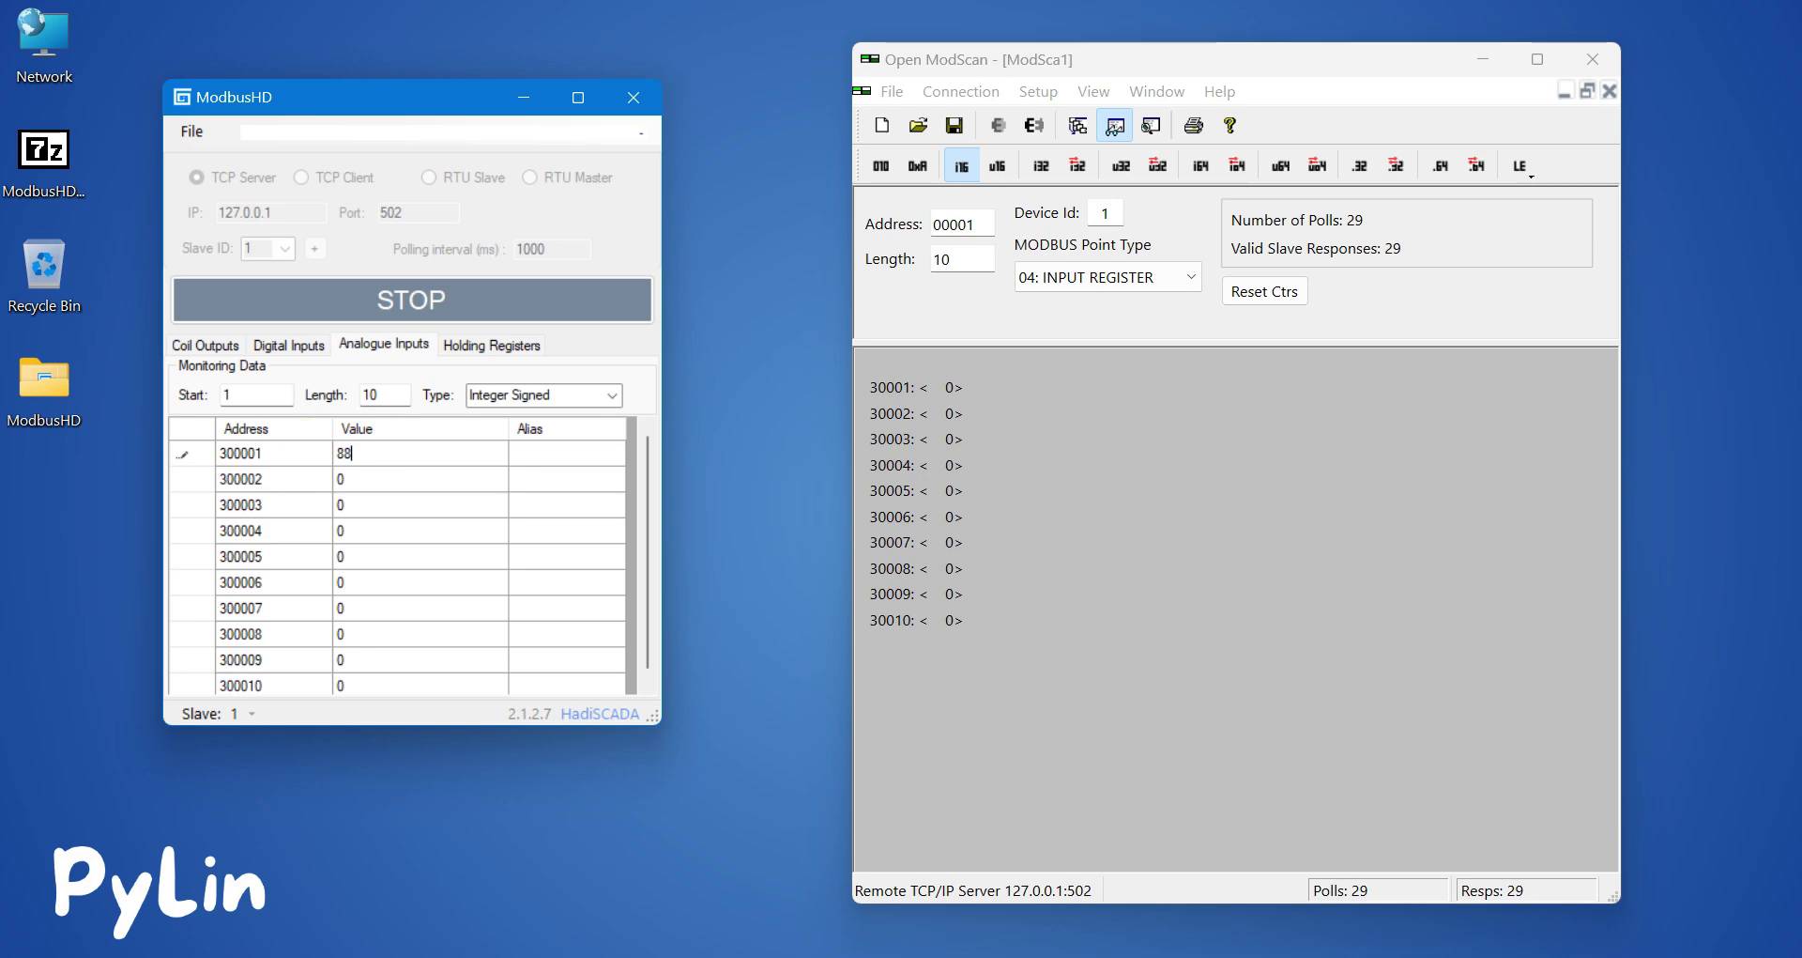
key("Return")
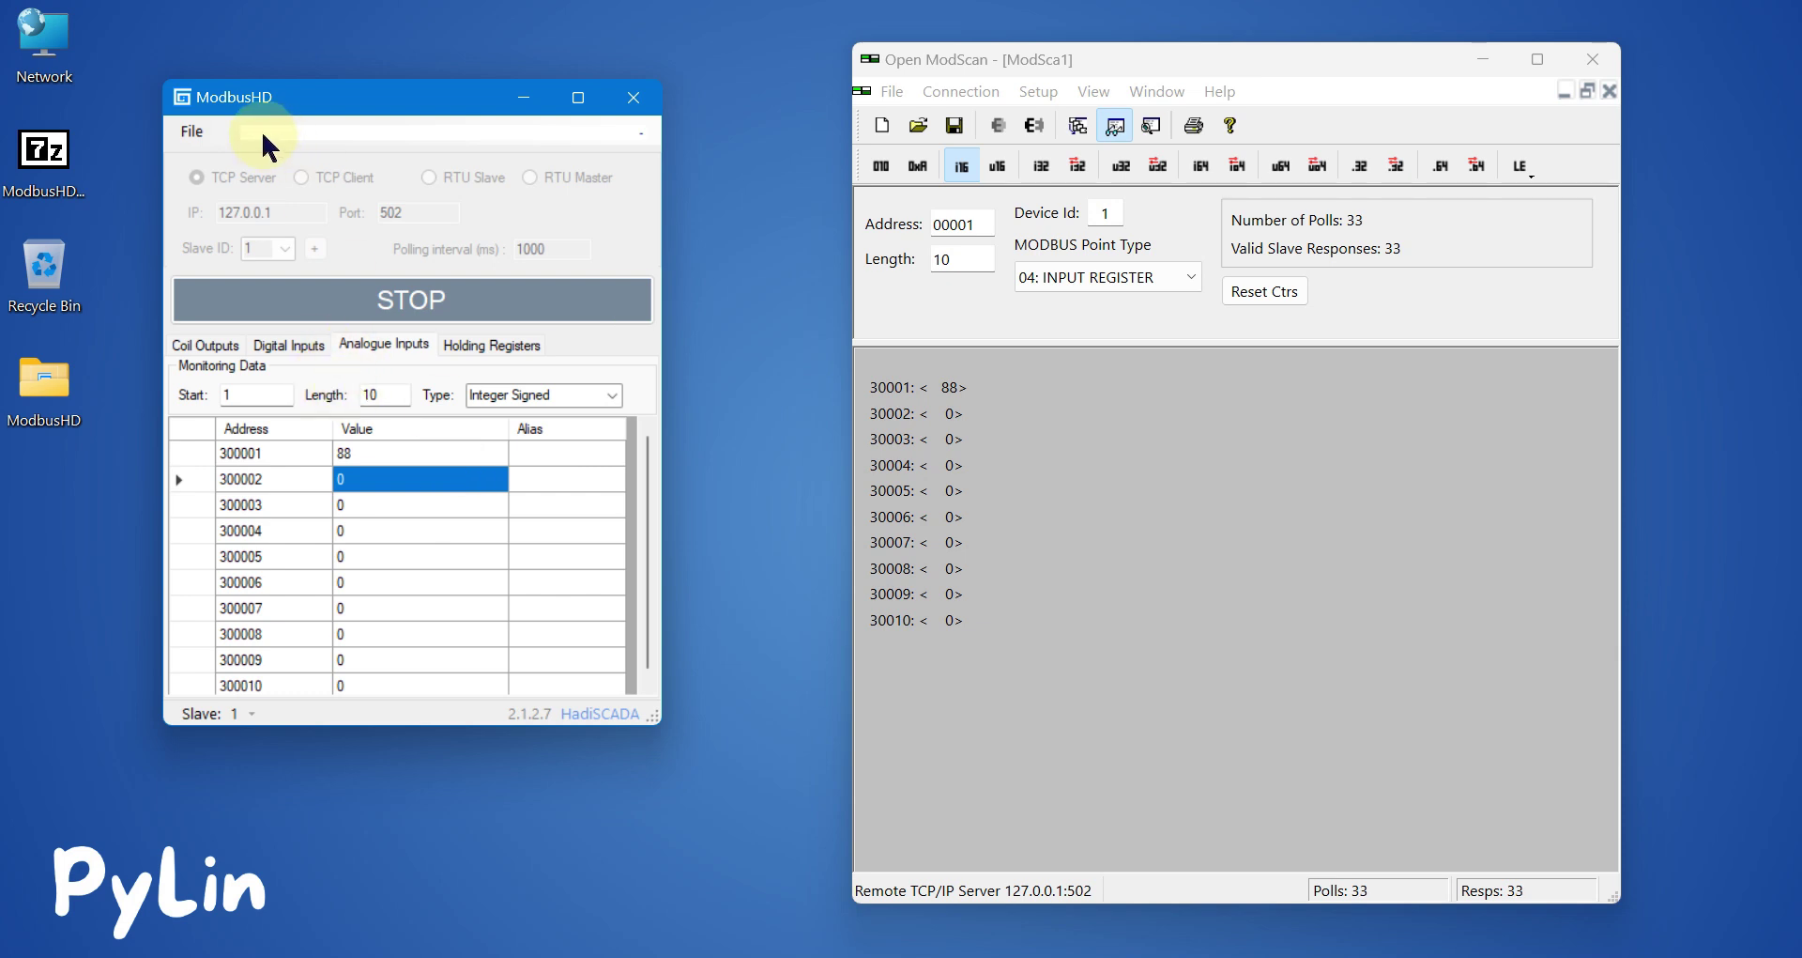
left_click(311, 97)
left_click_drag(312, 96, 377, 84)
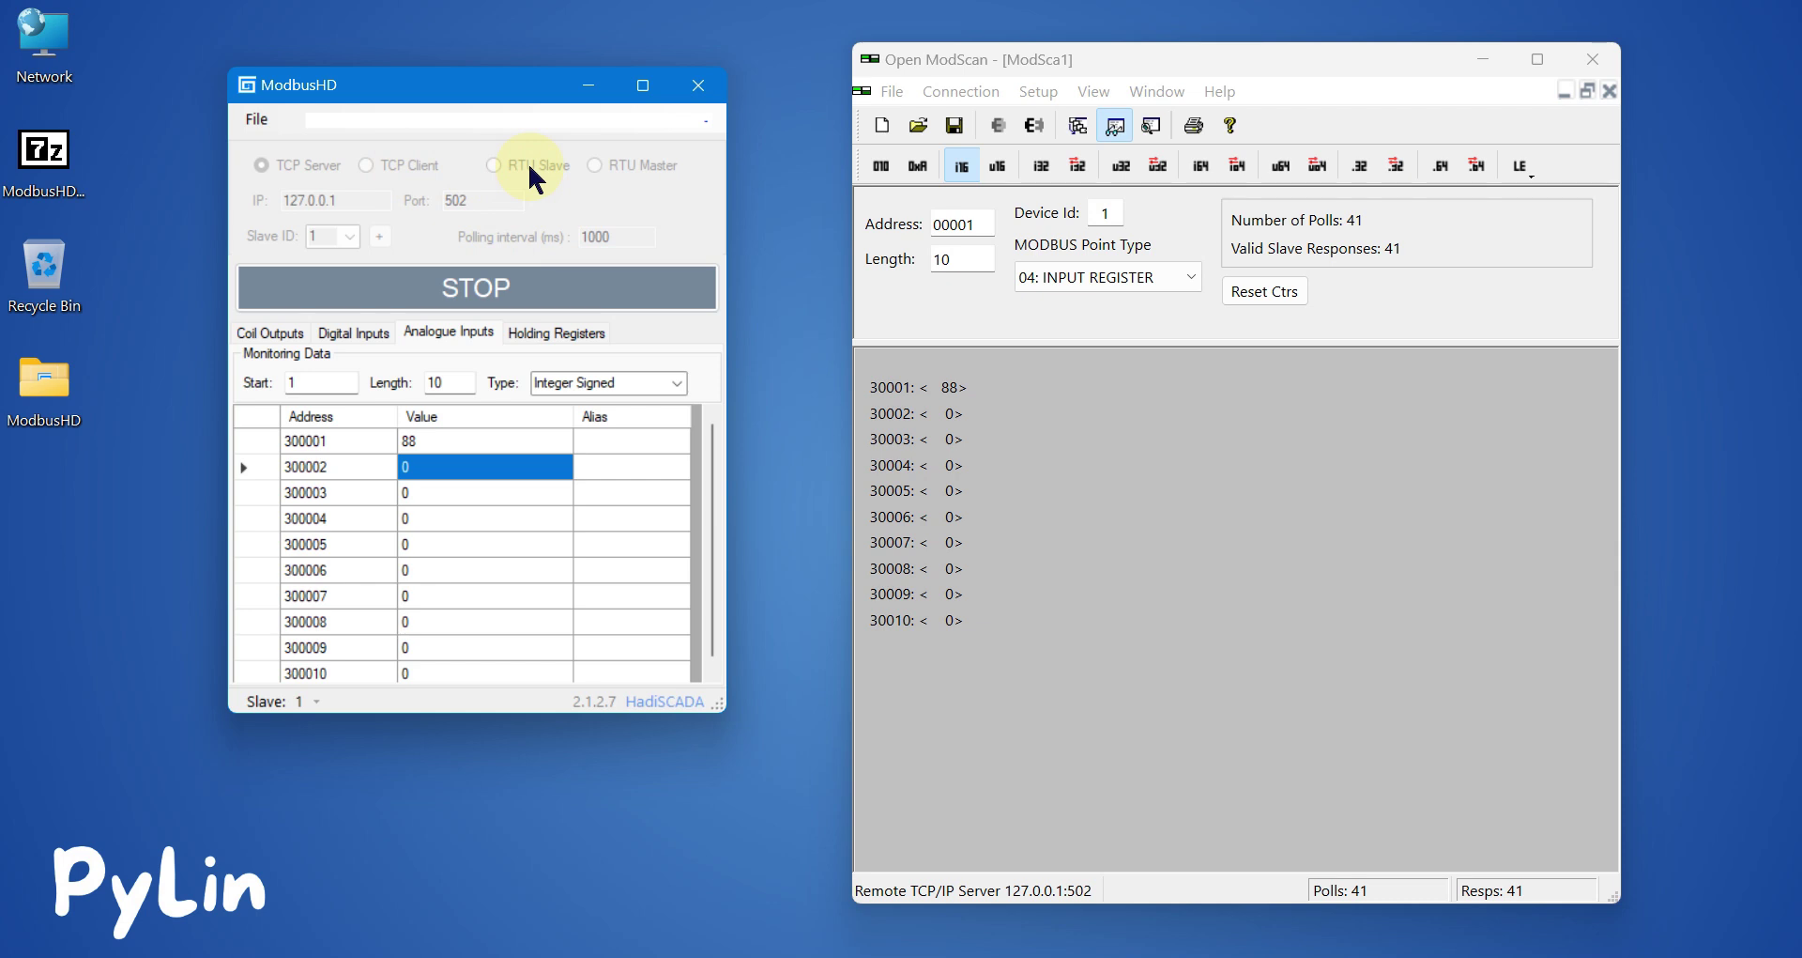
Stop the TCP server and restart ModbusHD as an RTU slave on COM1
left_click(515, 294)
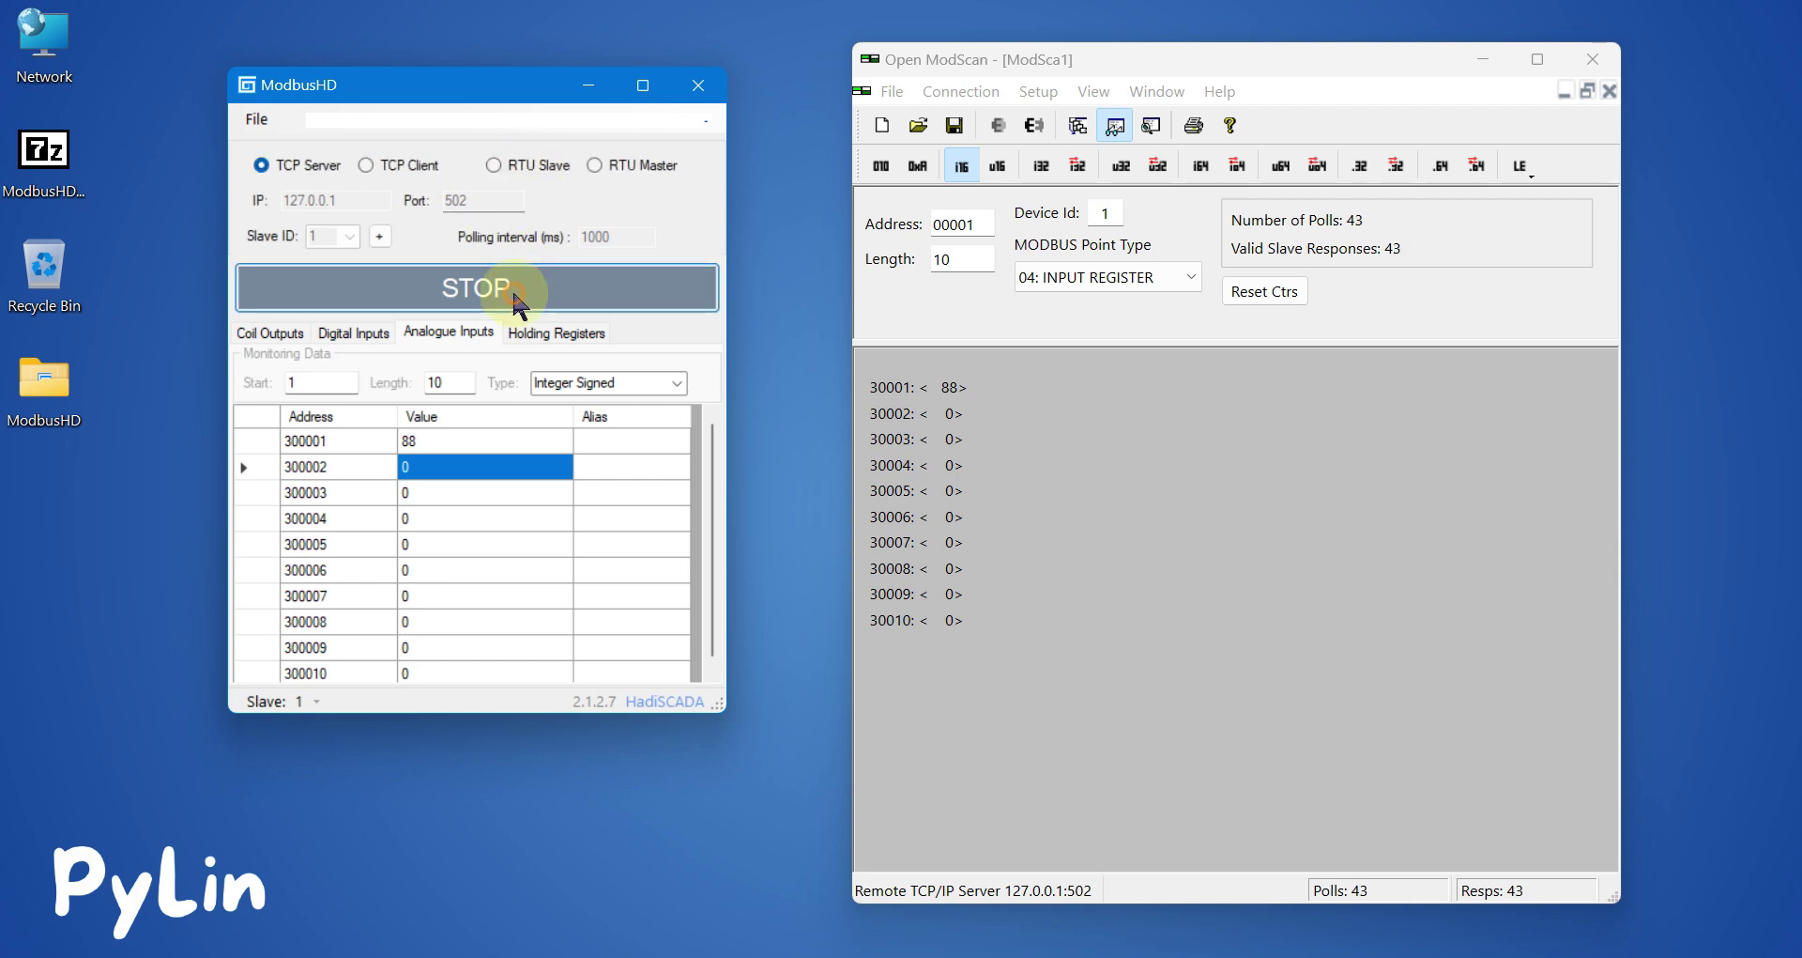
left_click(1458, 513)
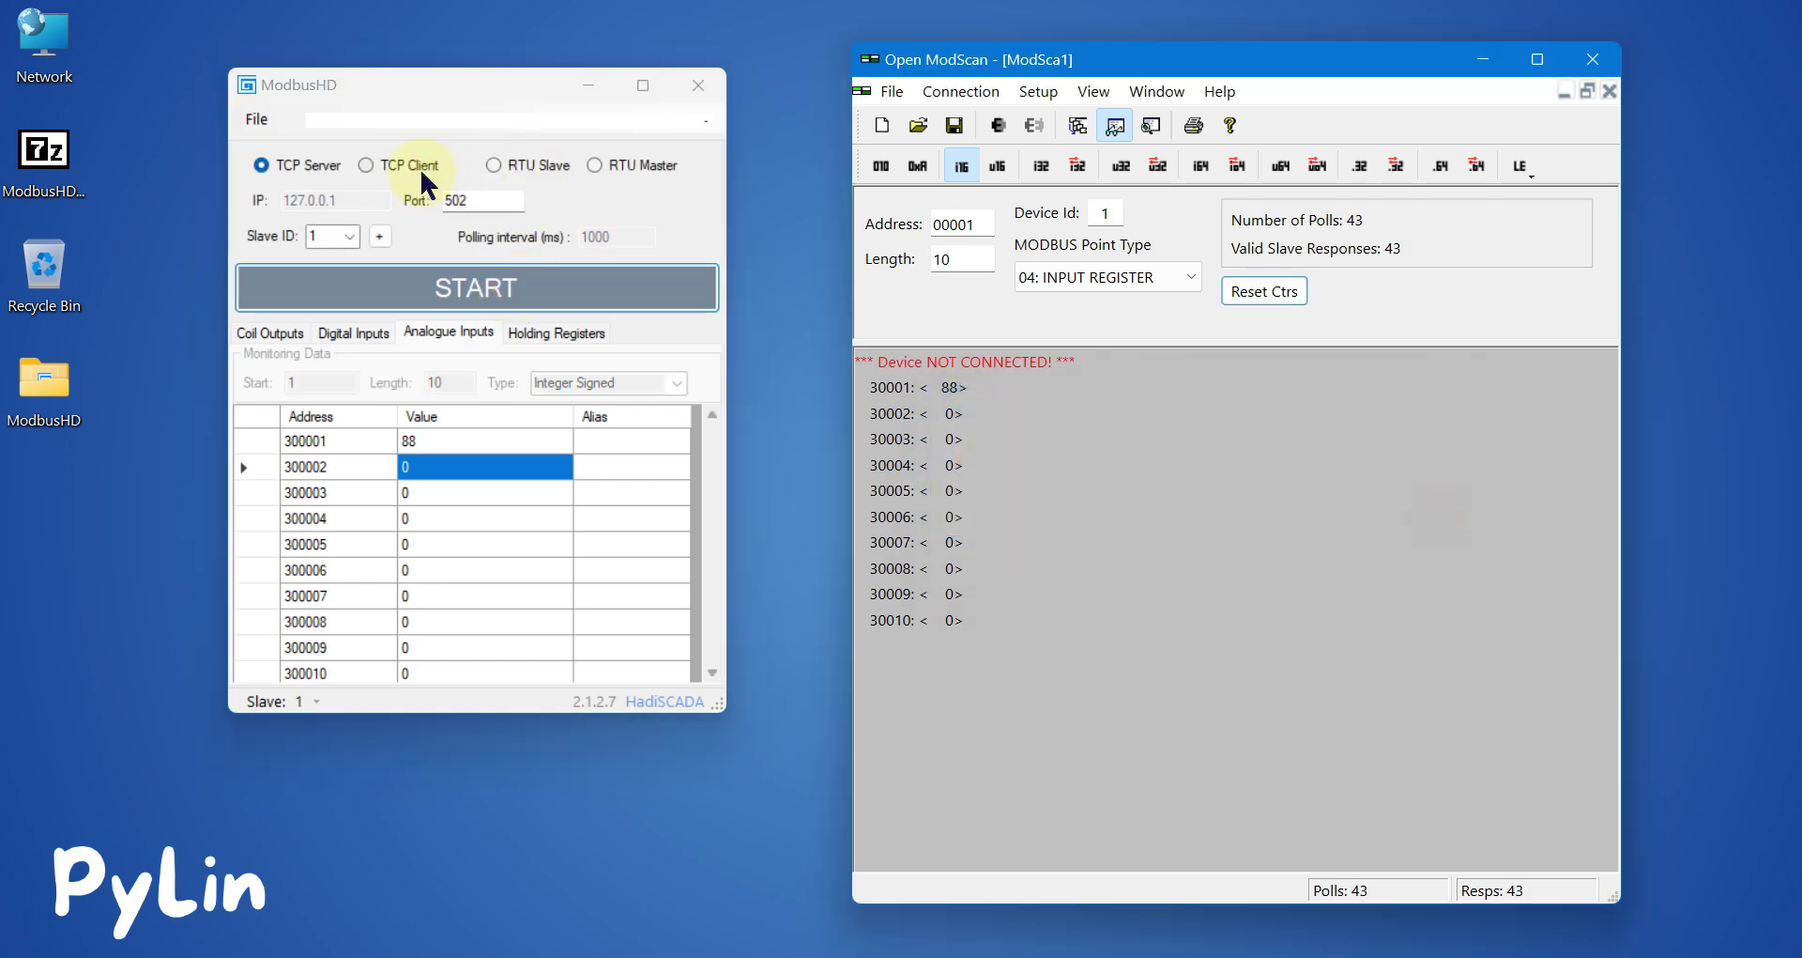
left_click(515, 170)
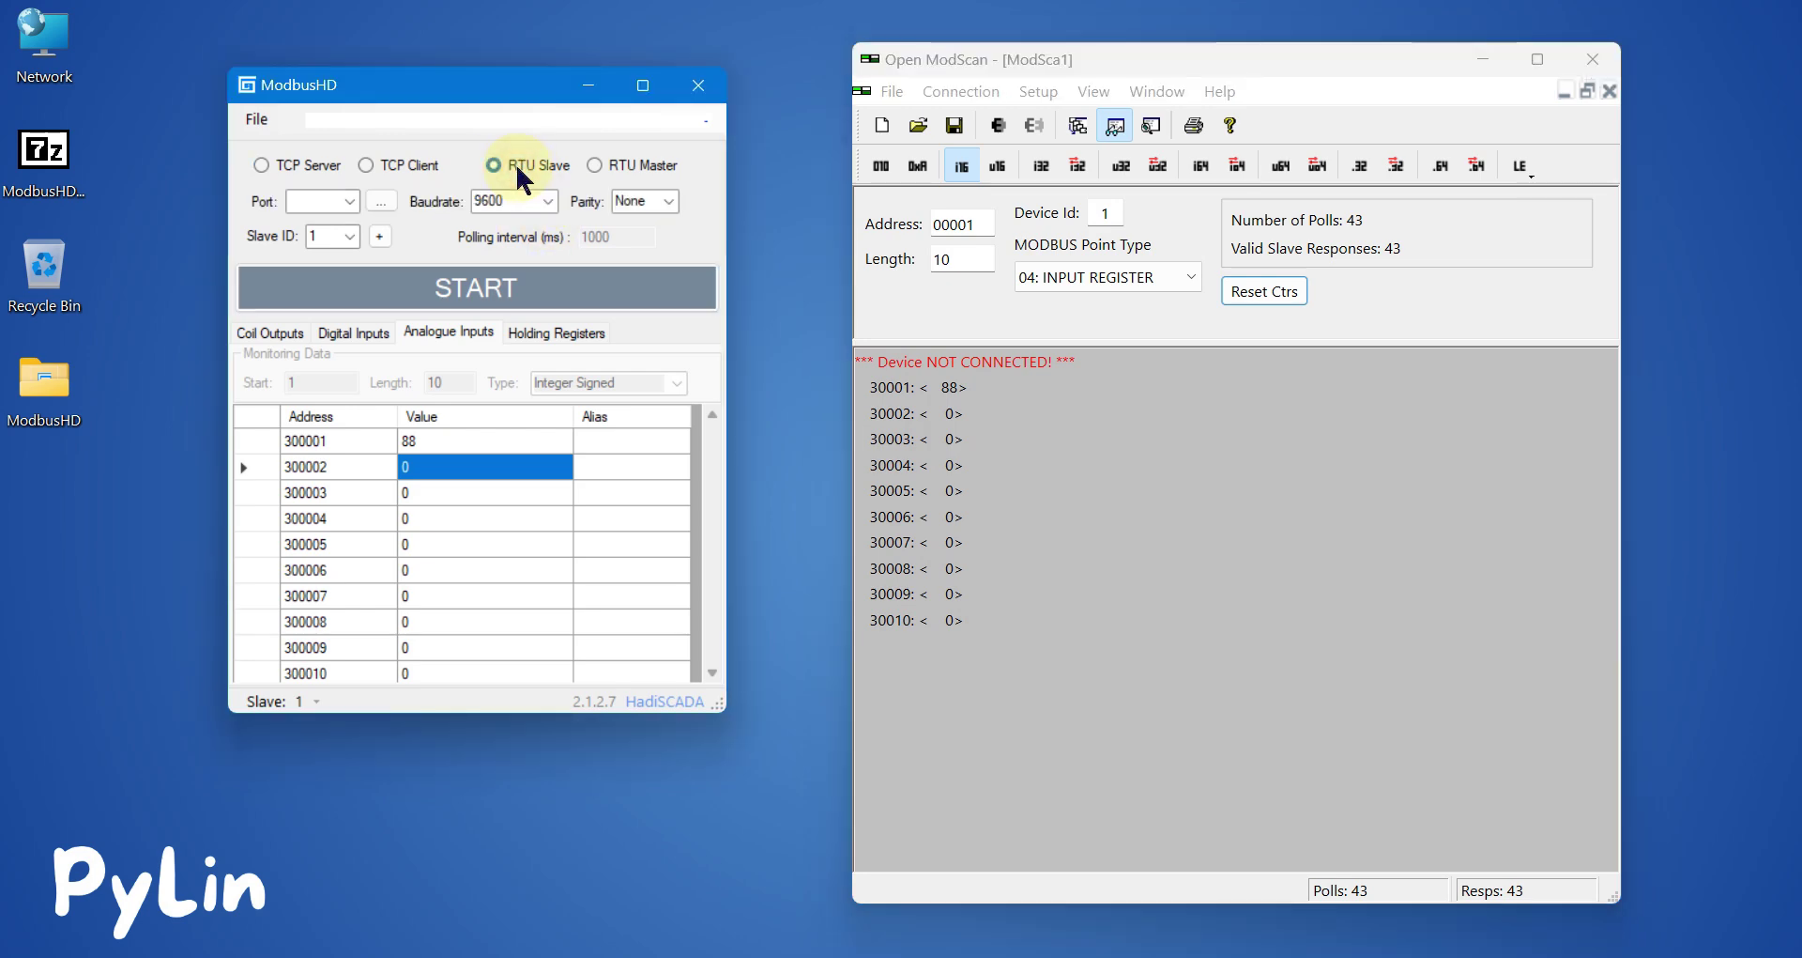
left_click(348, 201)
left_click(320, 225)
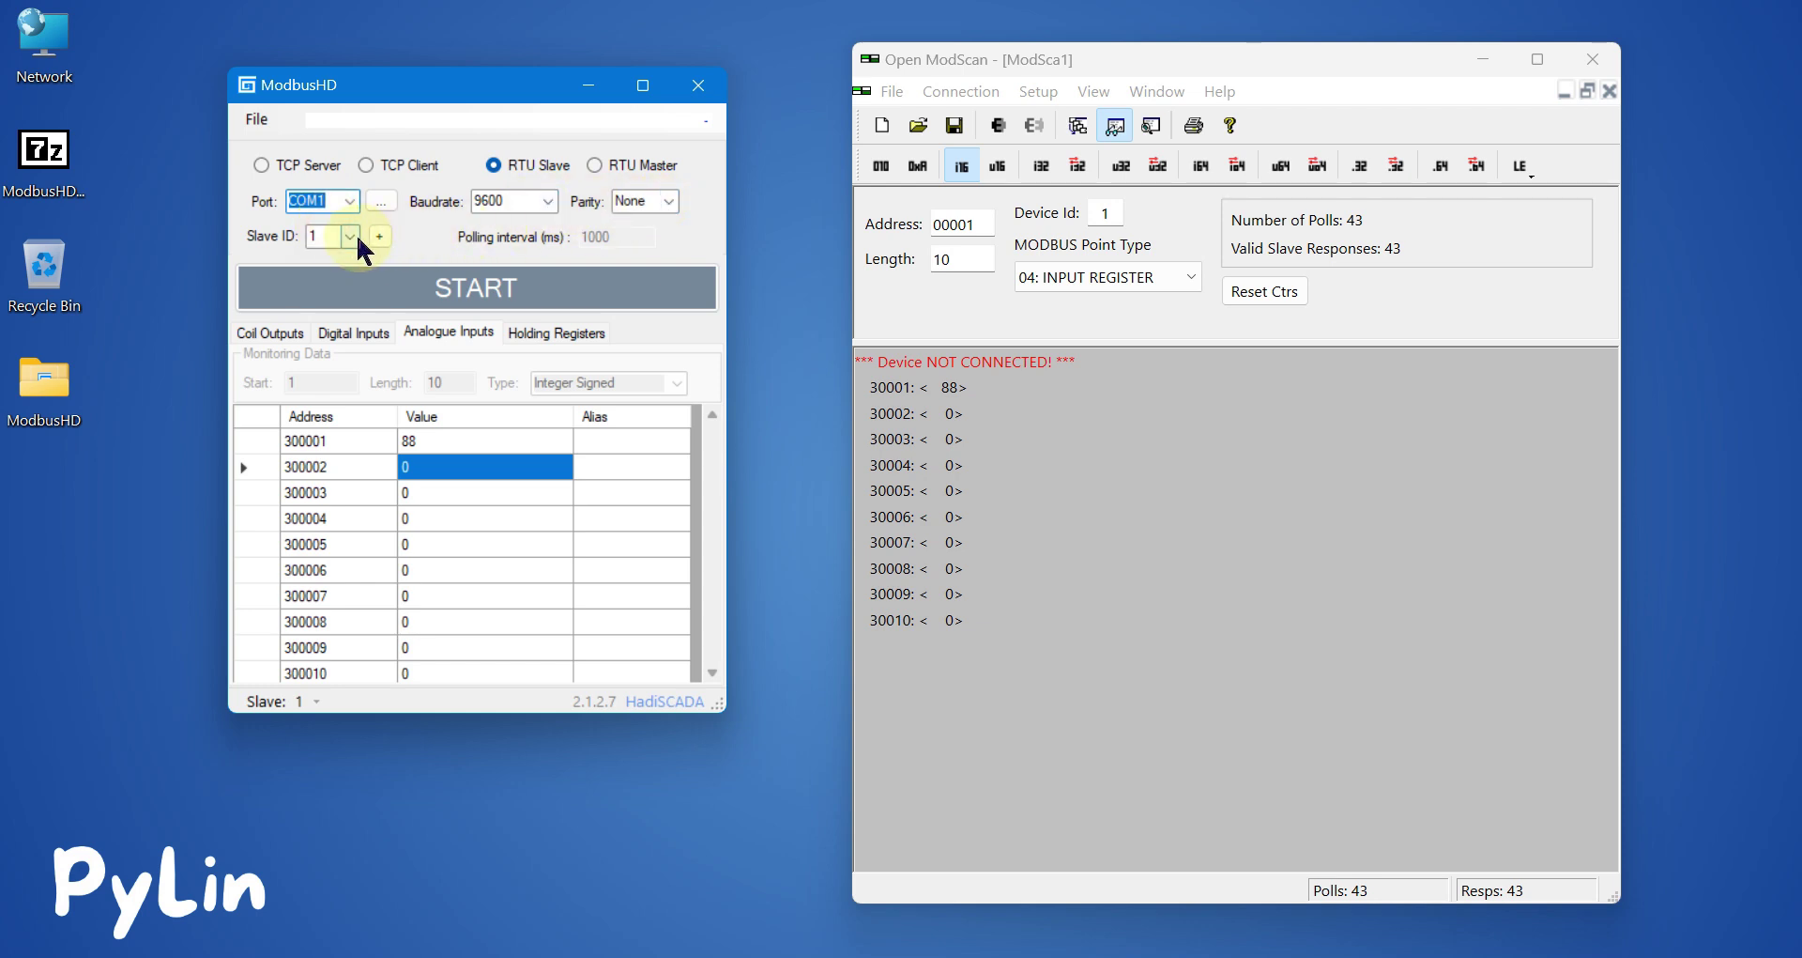
left_click(382, 200)
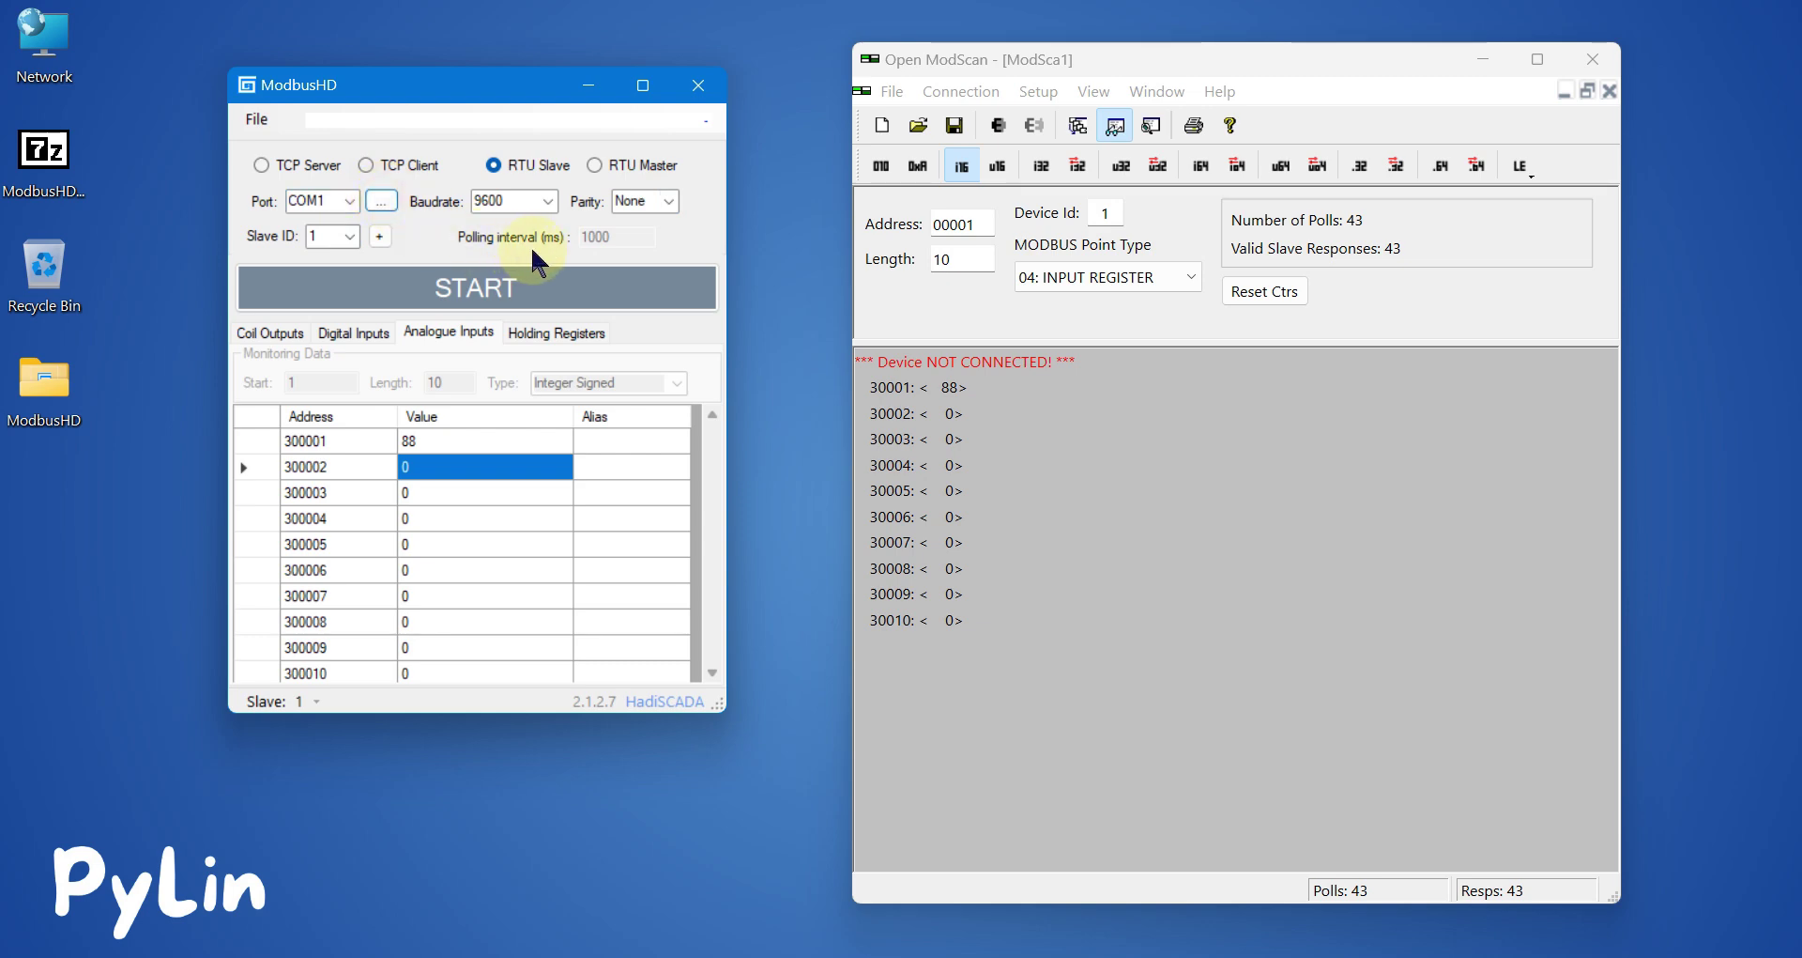
left_click(544, 303)
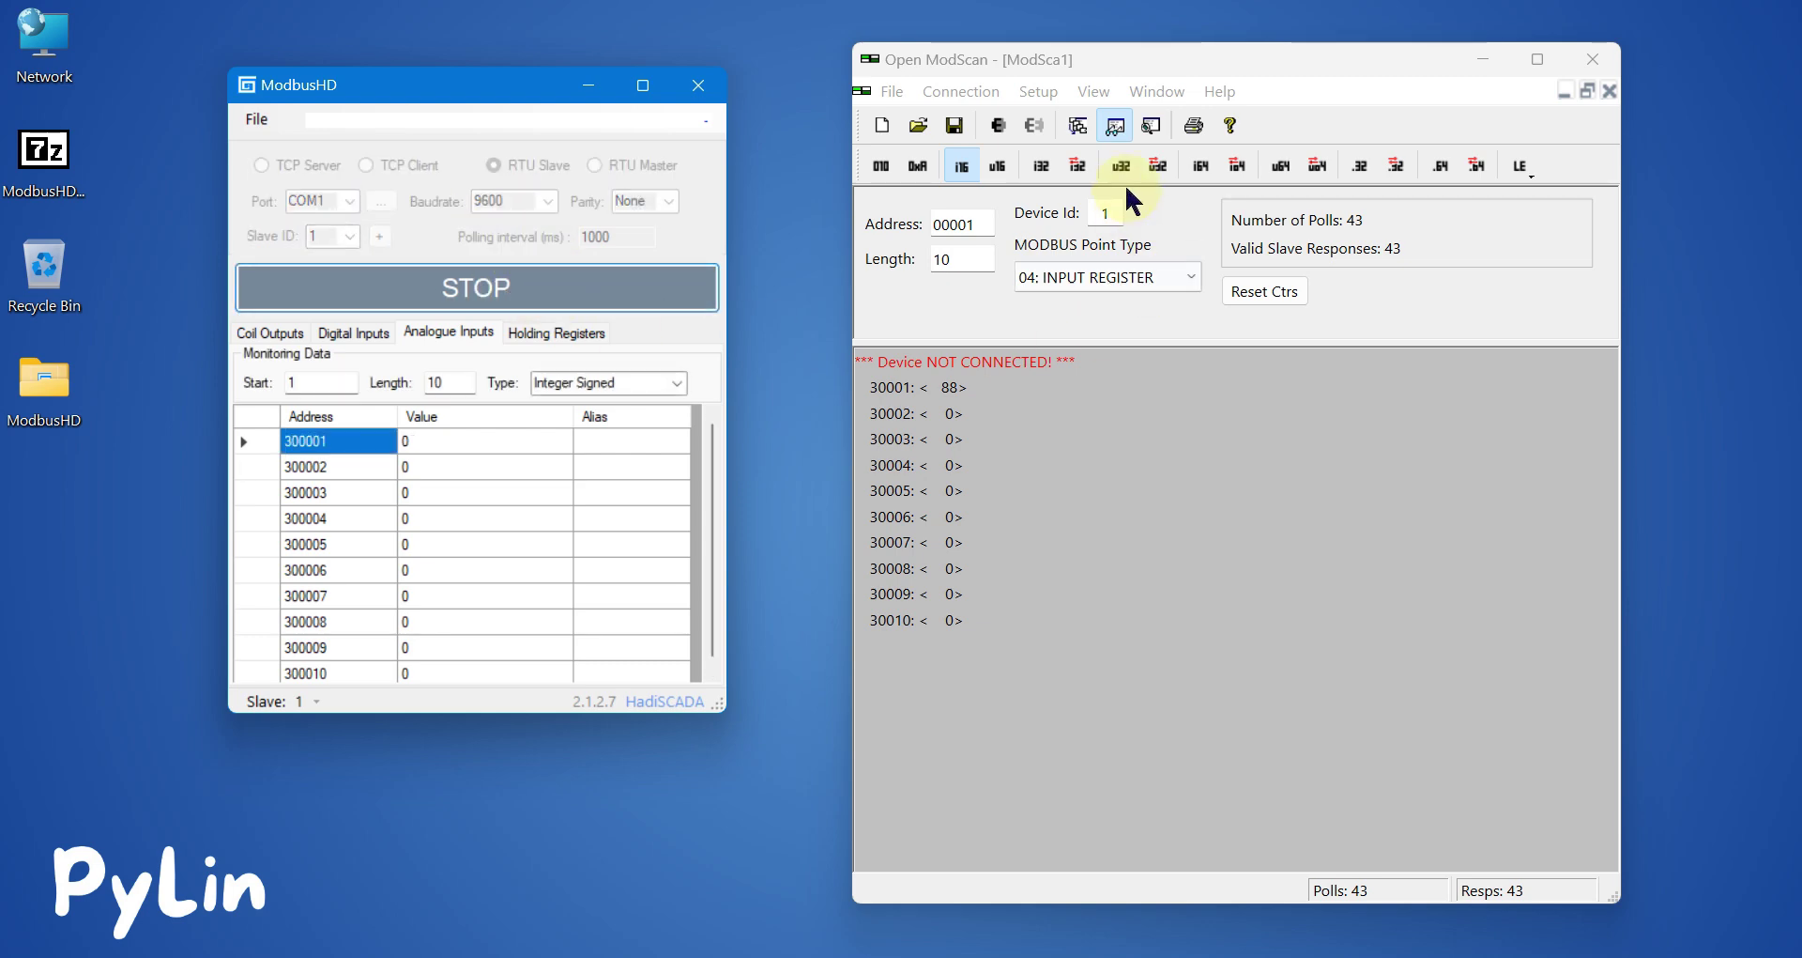
left_click(591, 336)
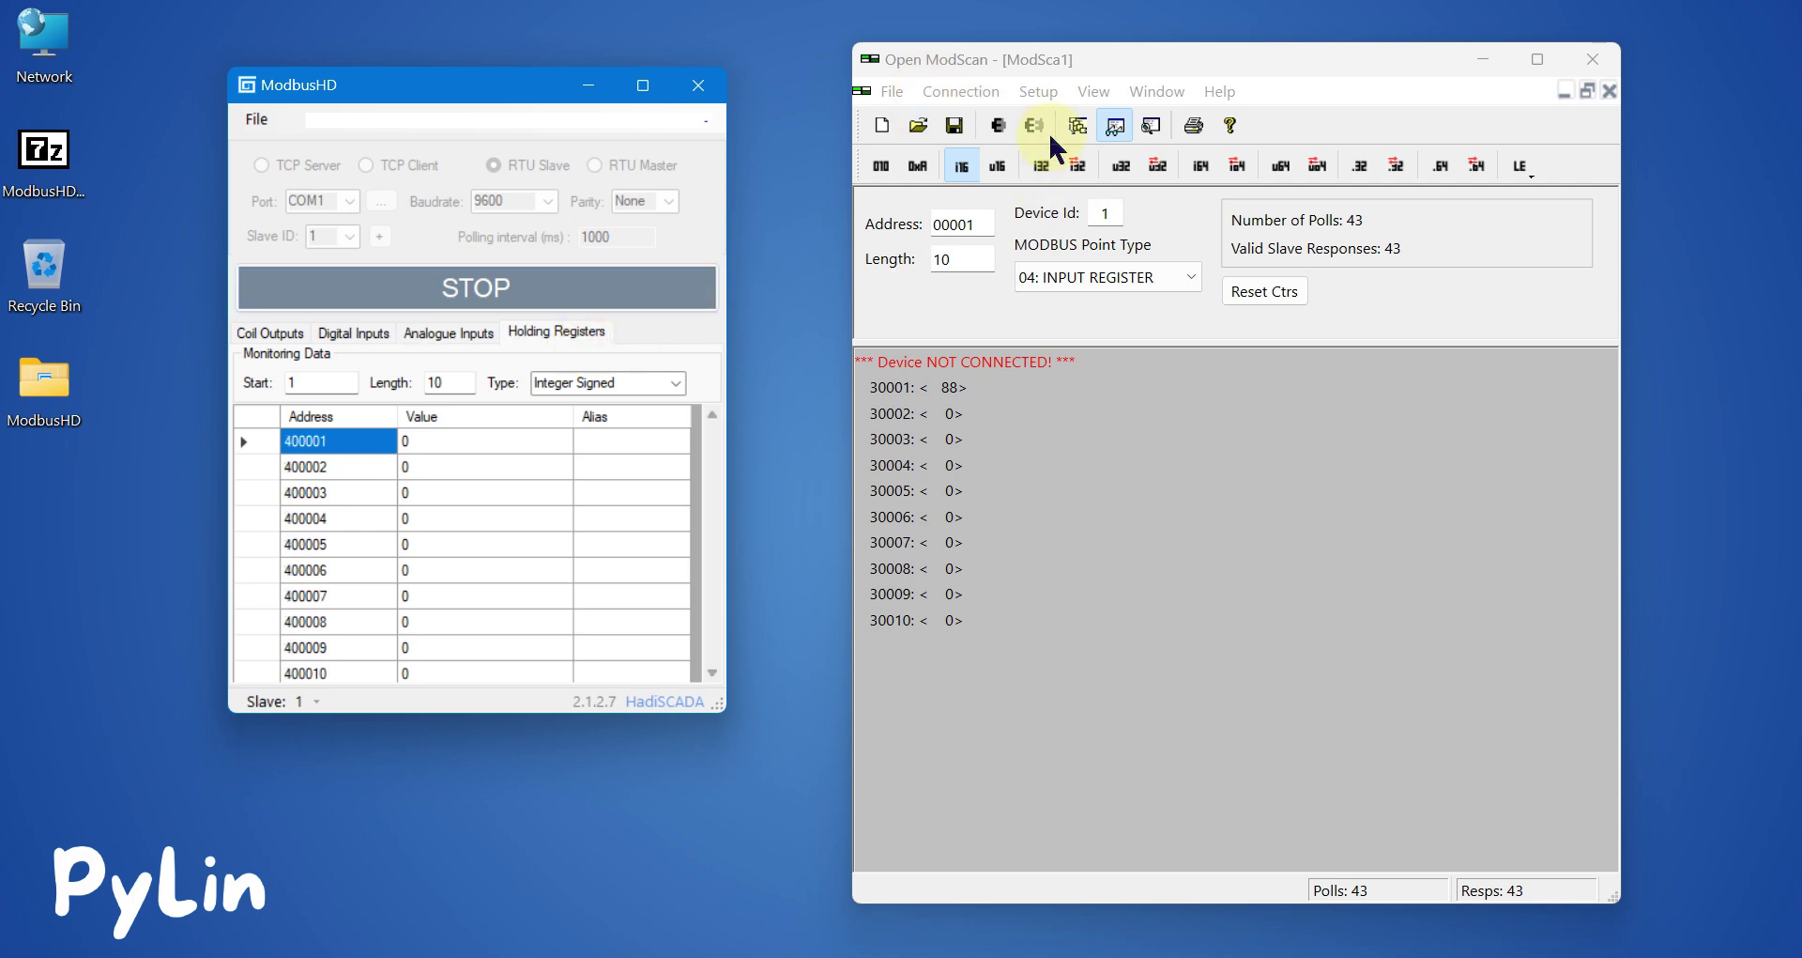
Connect Open ModScan via Direct Connection to COM2 at 9600-8-NONE-1
left_click(976, 92)
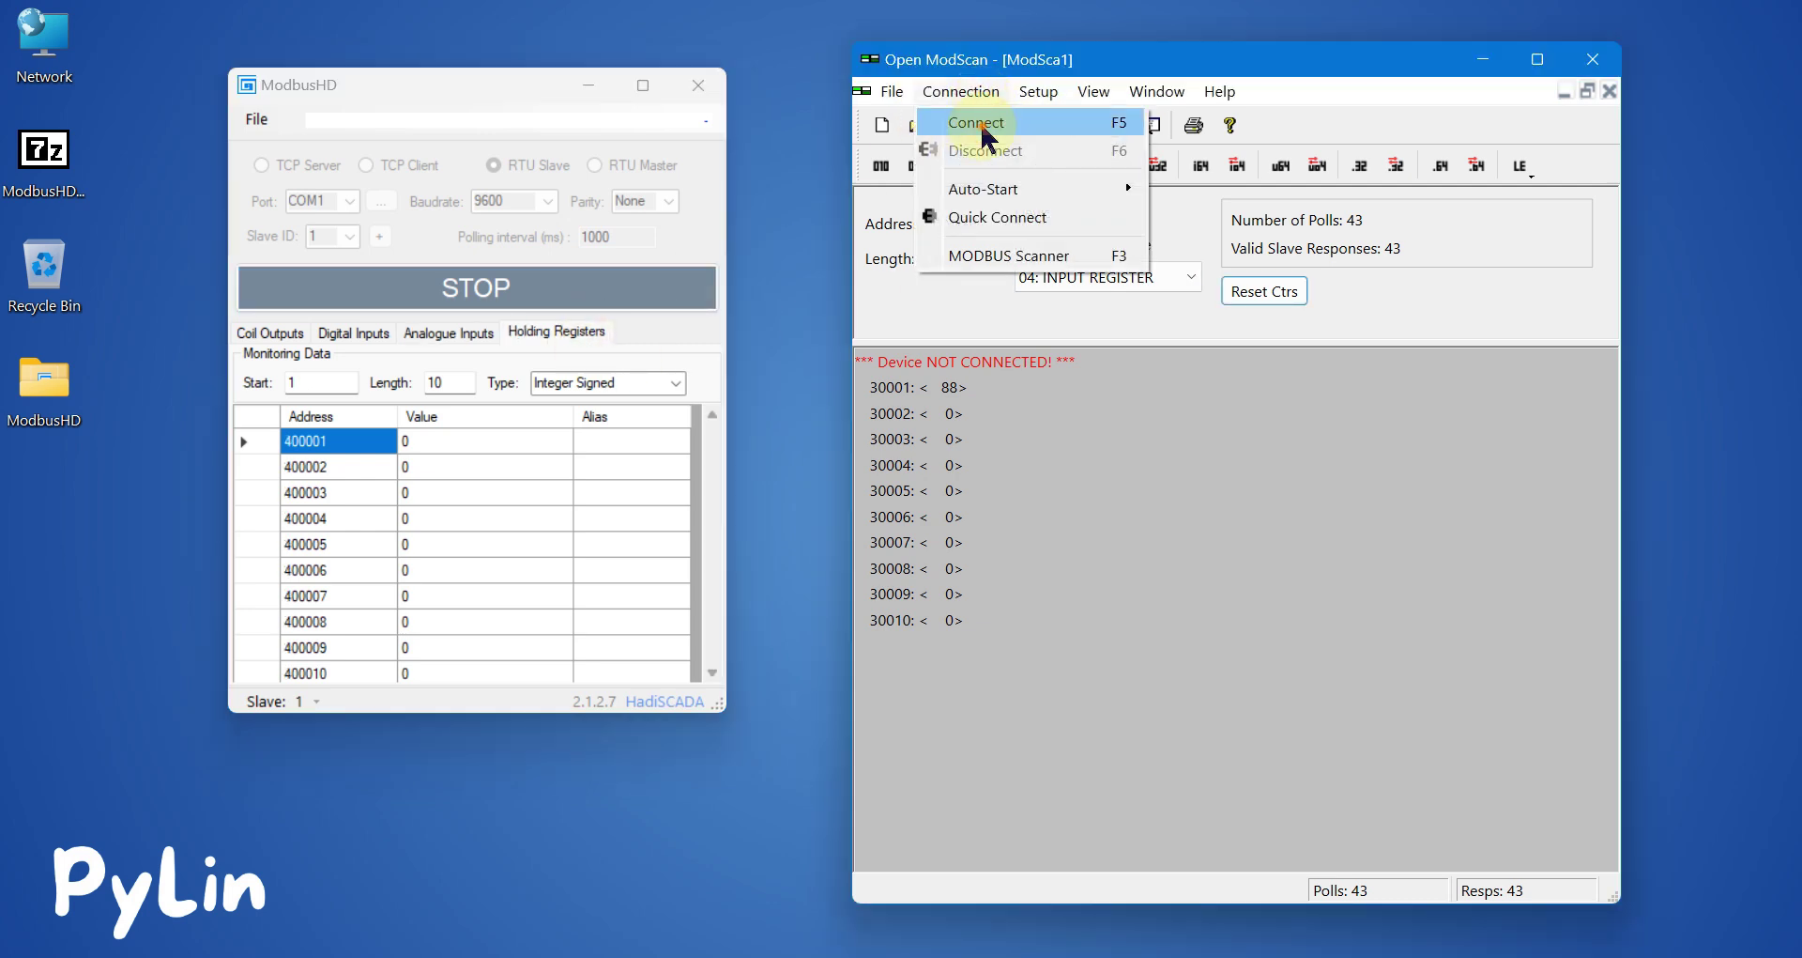
left_click(982, 131)
left_click(1219, 352)
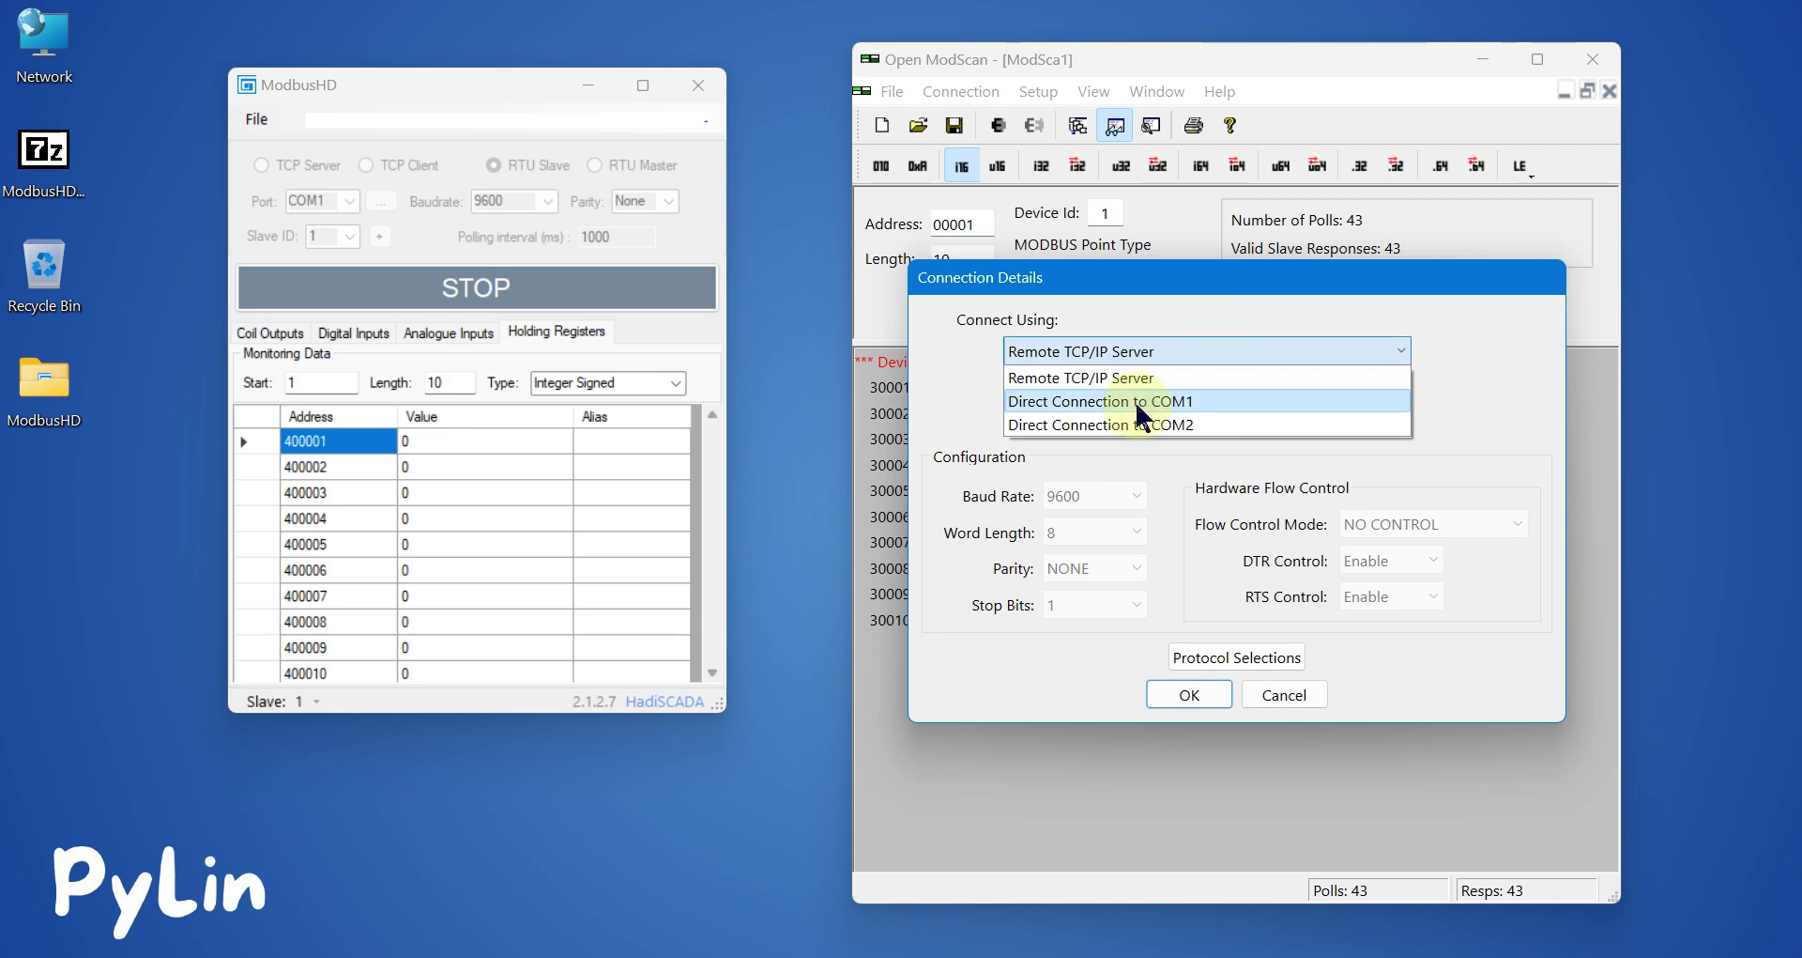
left_click(1188, 424)
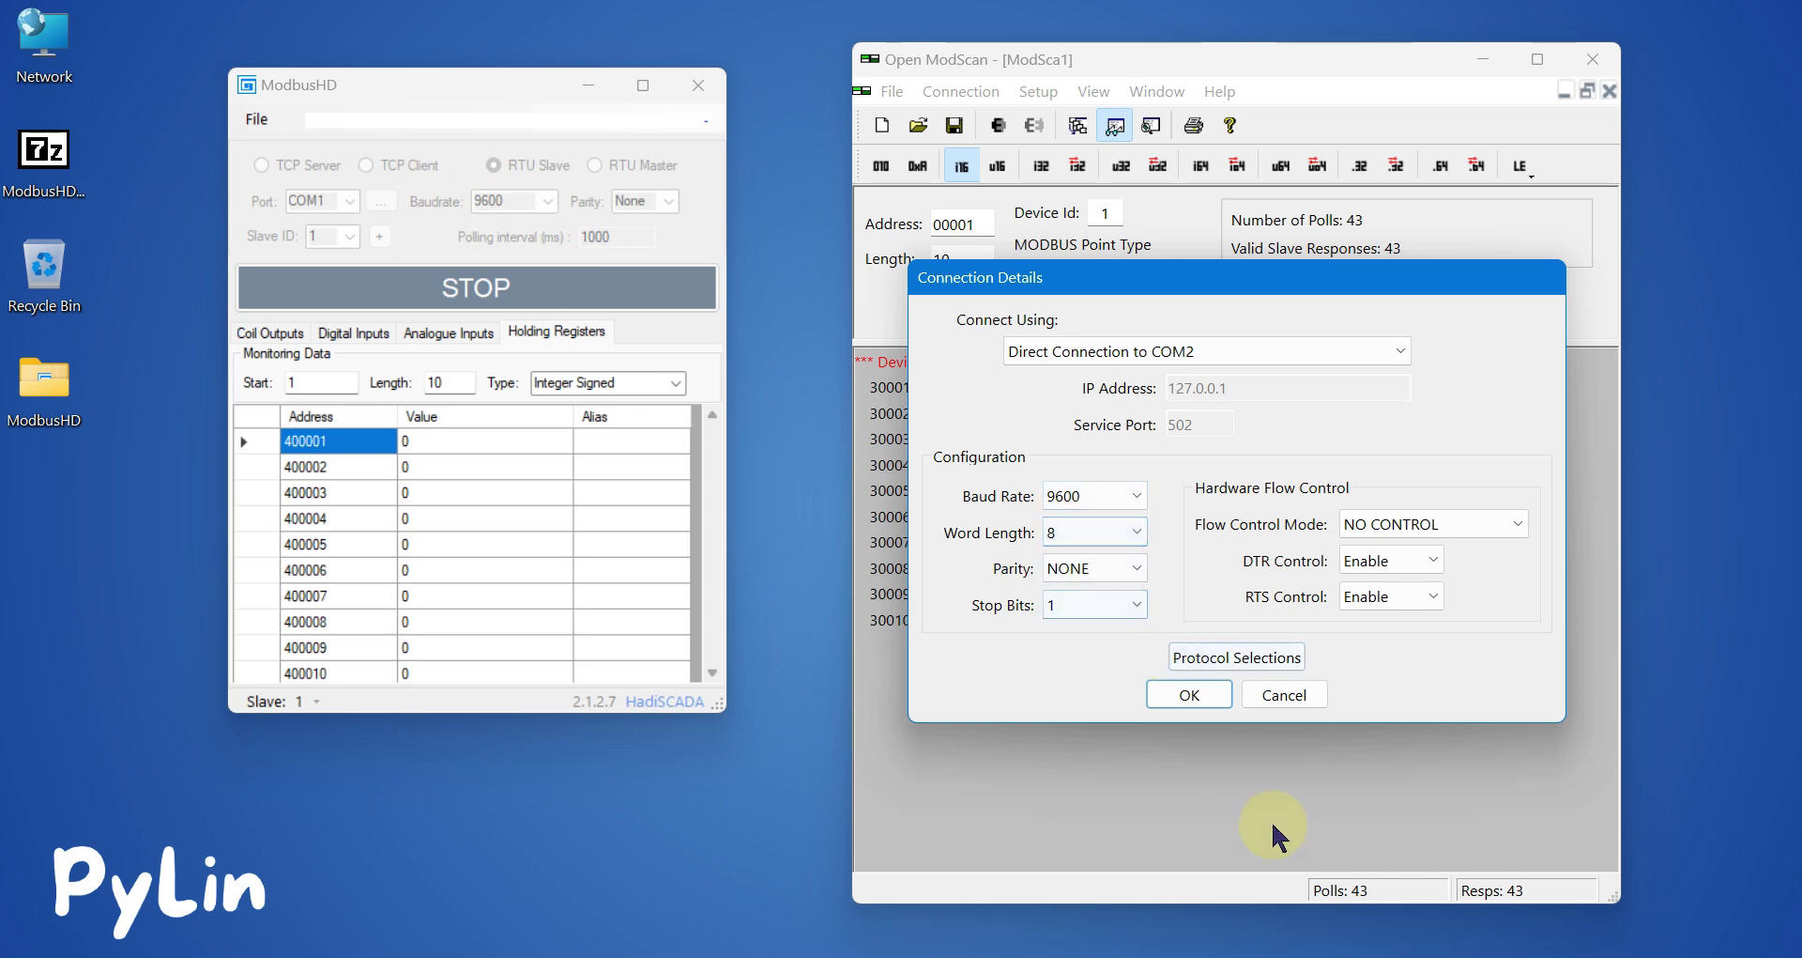
left_click(1204, 703)
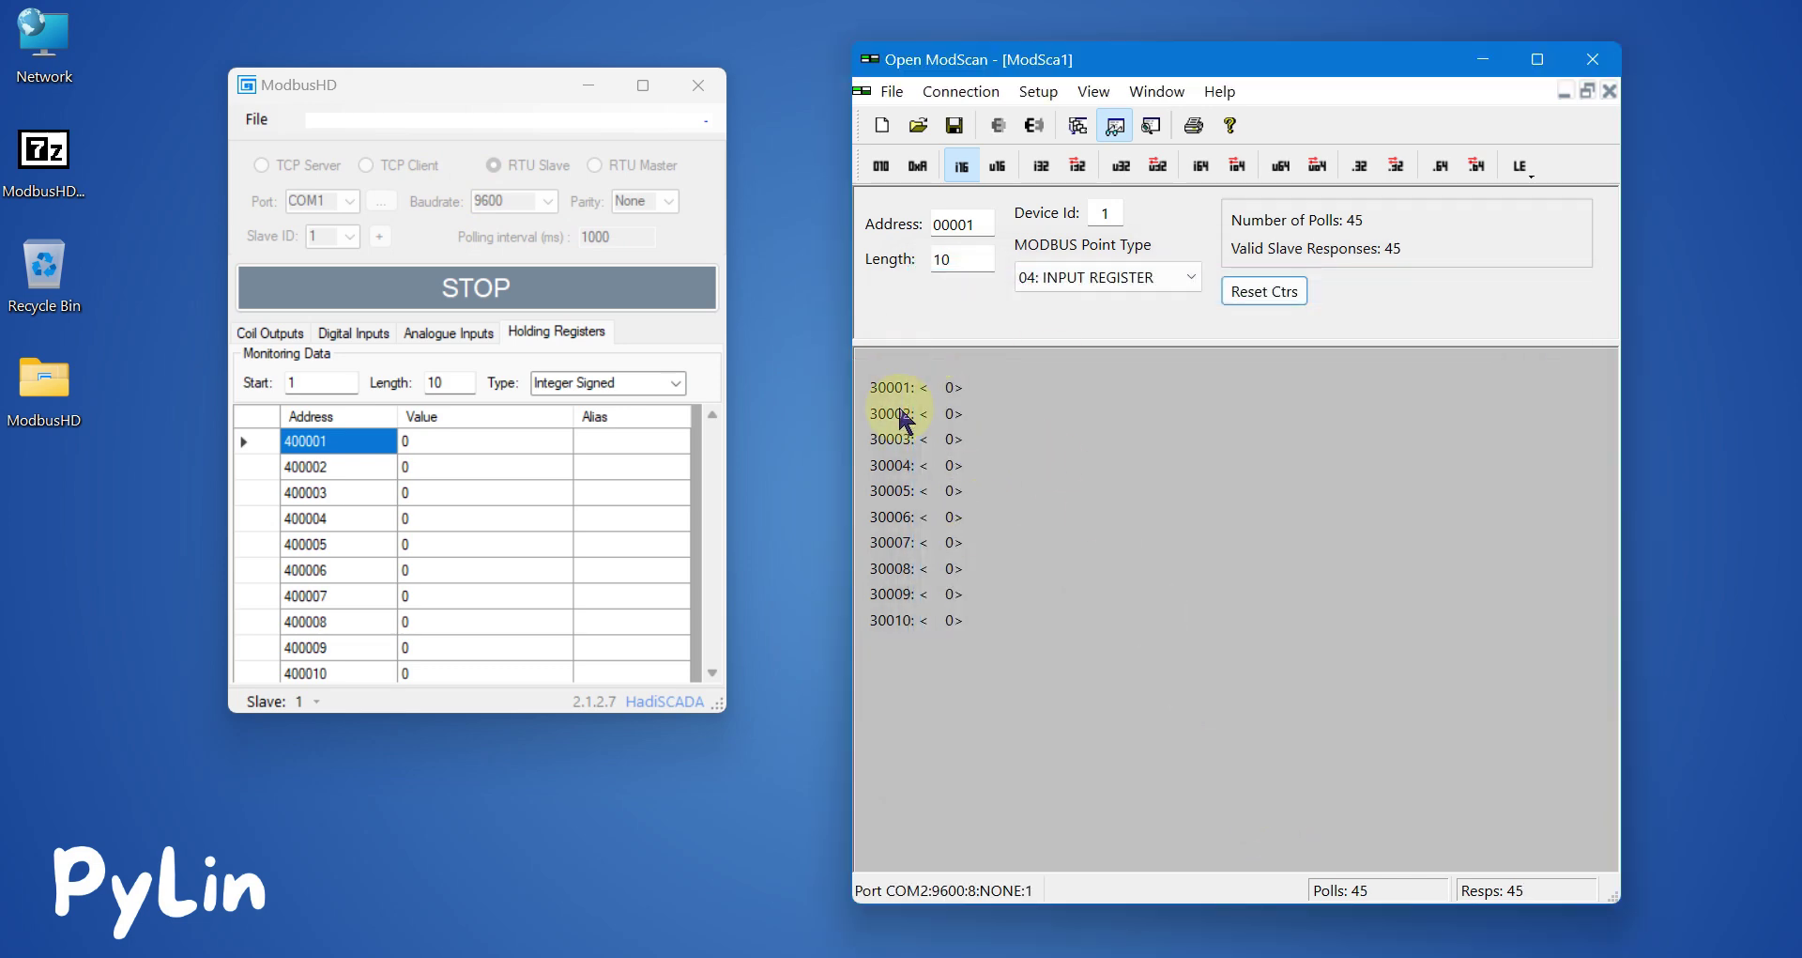
Set holding register 400001 to 88 and read it in ModScan as 03: HOLDING REGISTER
left_click(432, 443)
left_click(433, 443)
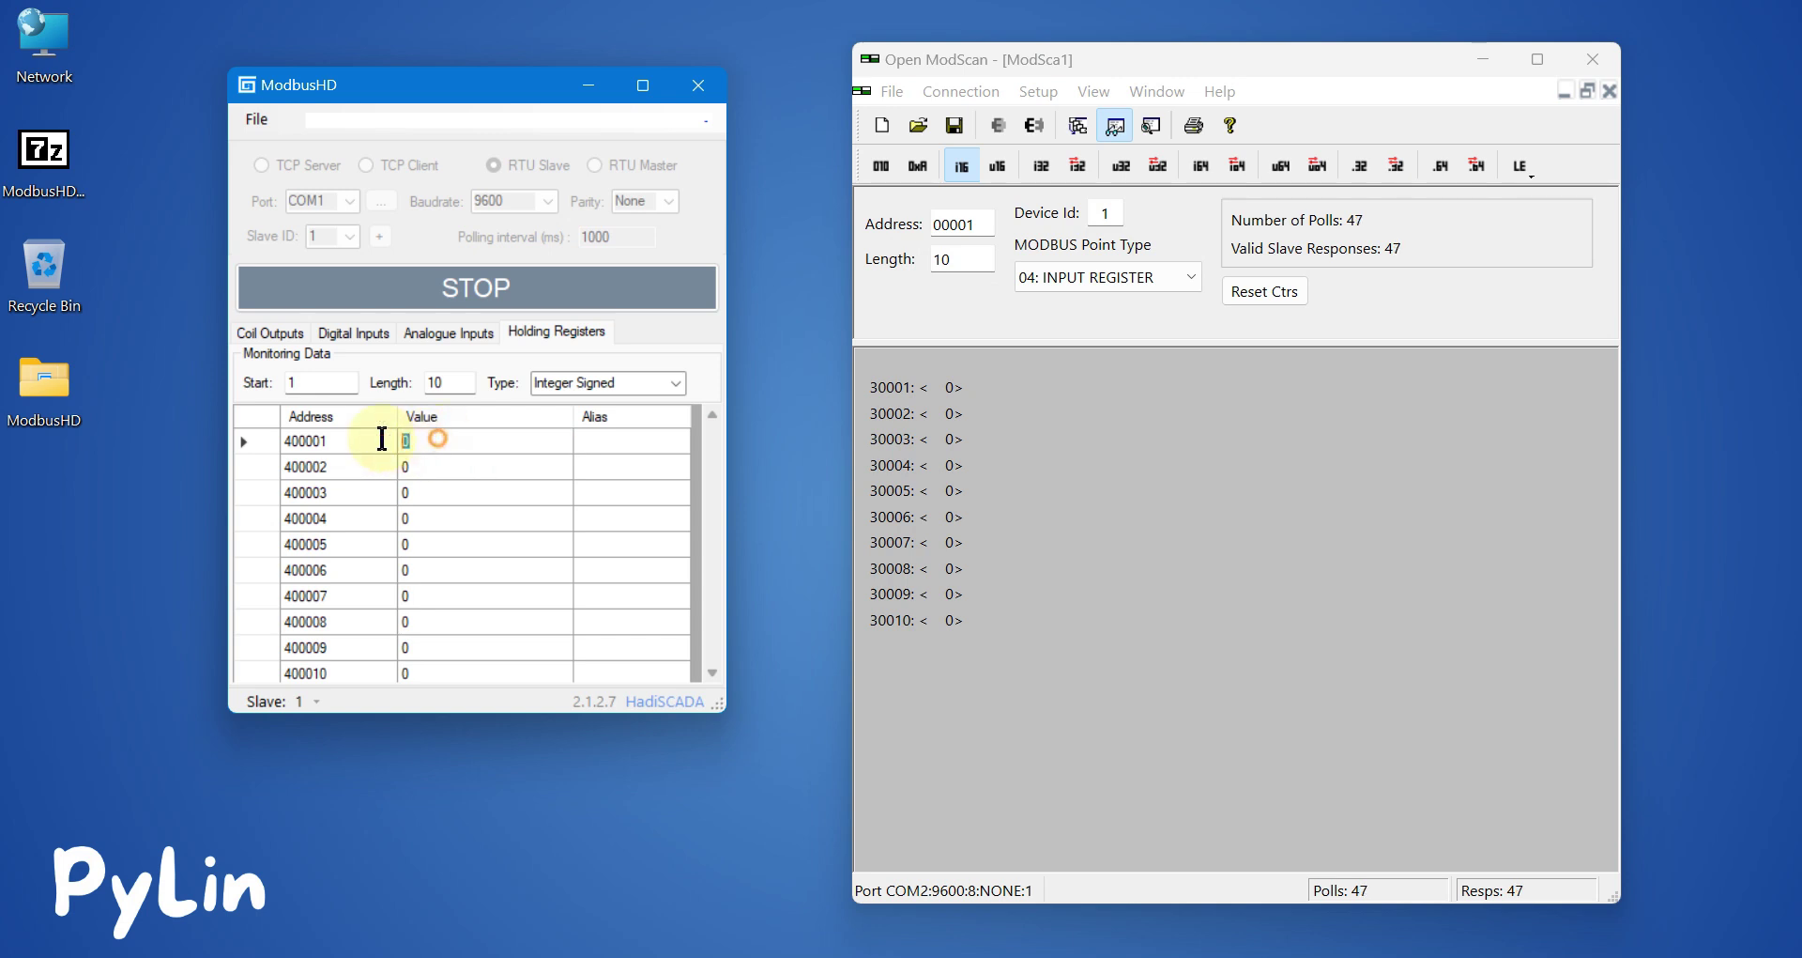
type("88")
key("Return")
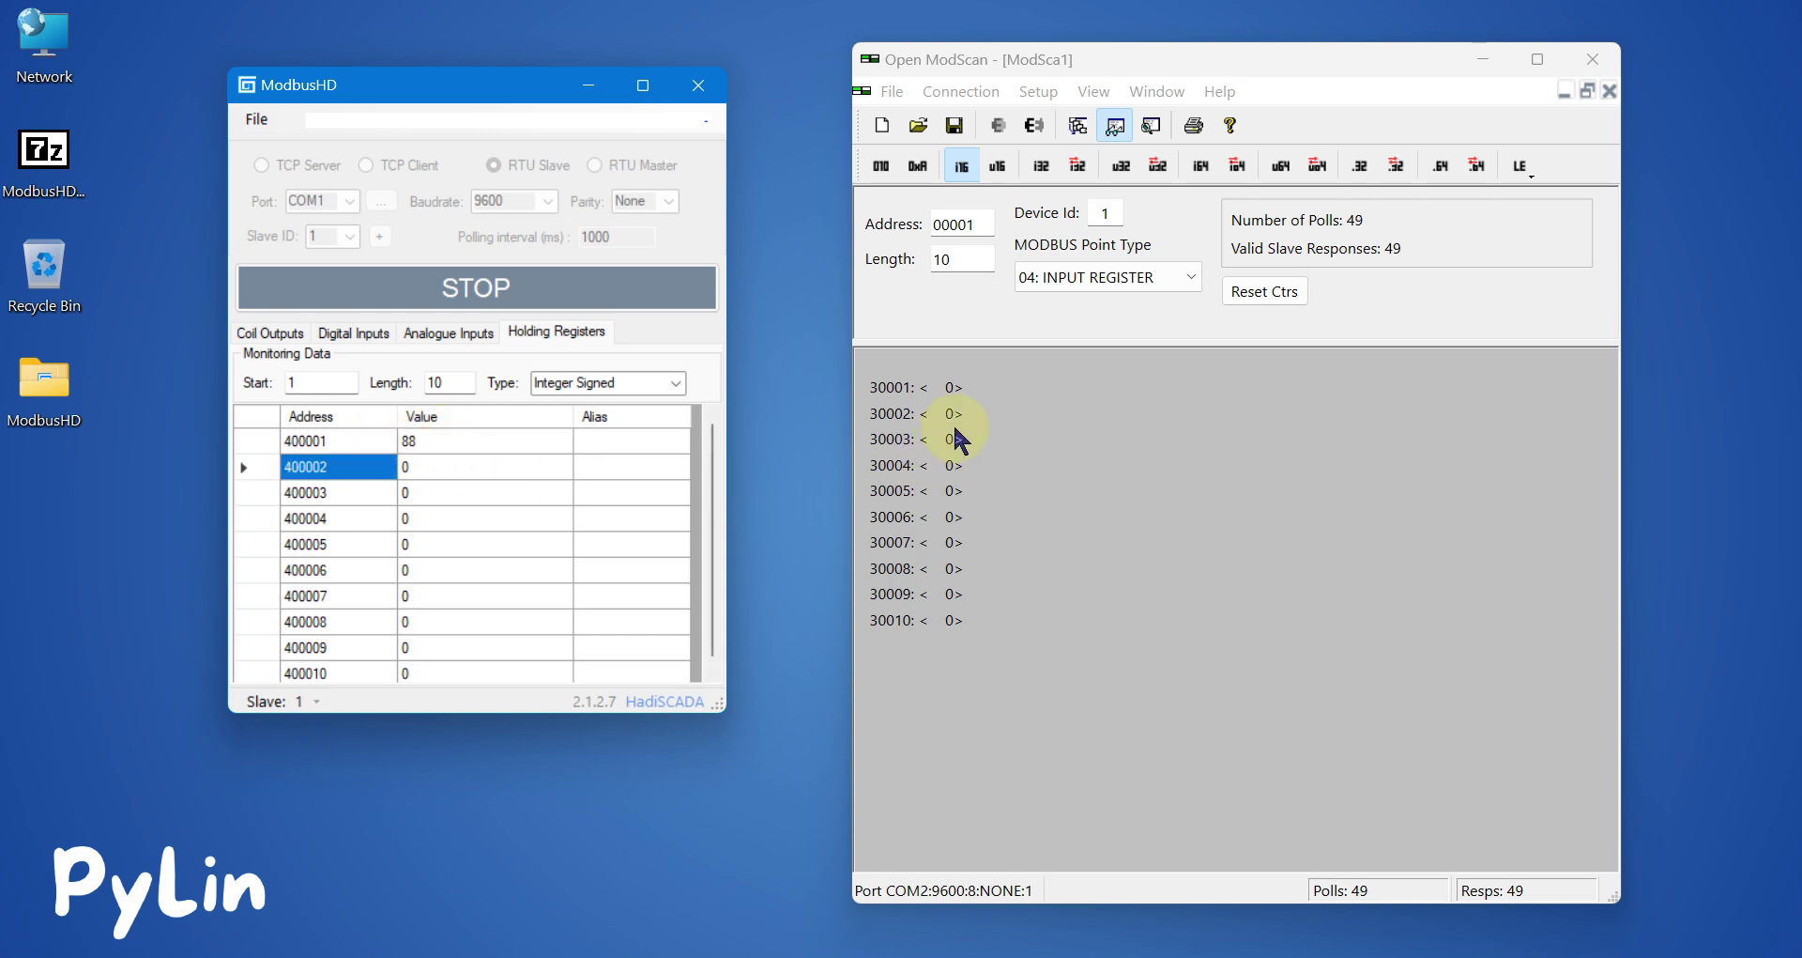
left_click(1051, 279)
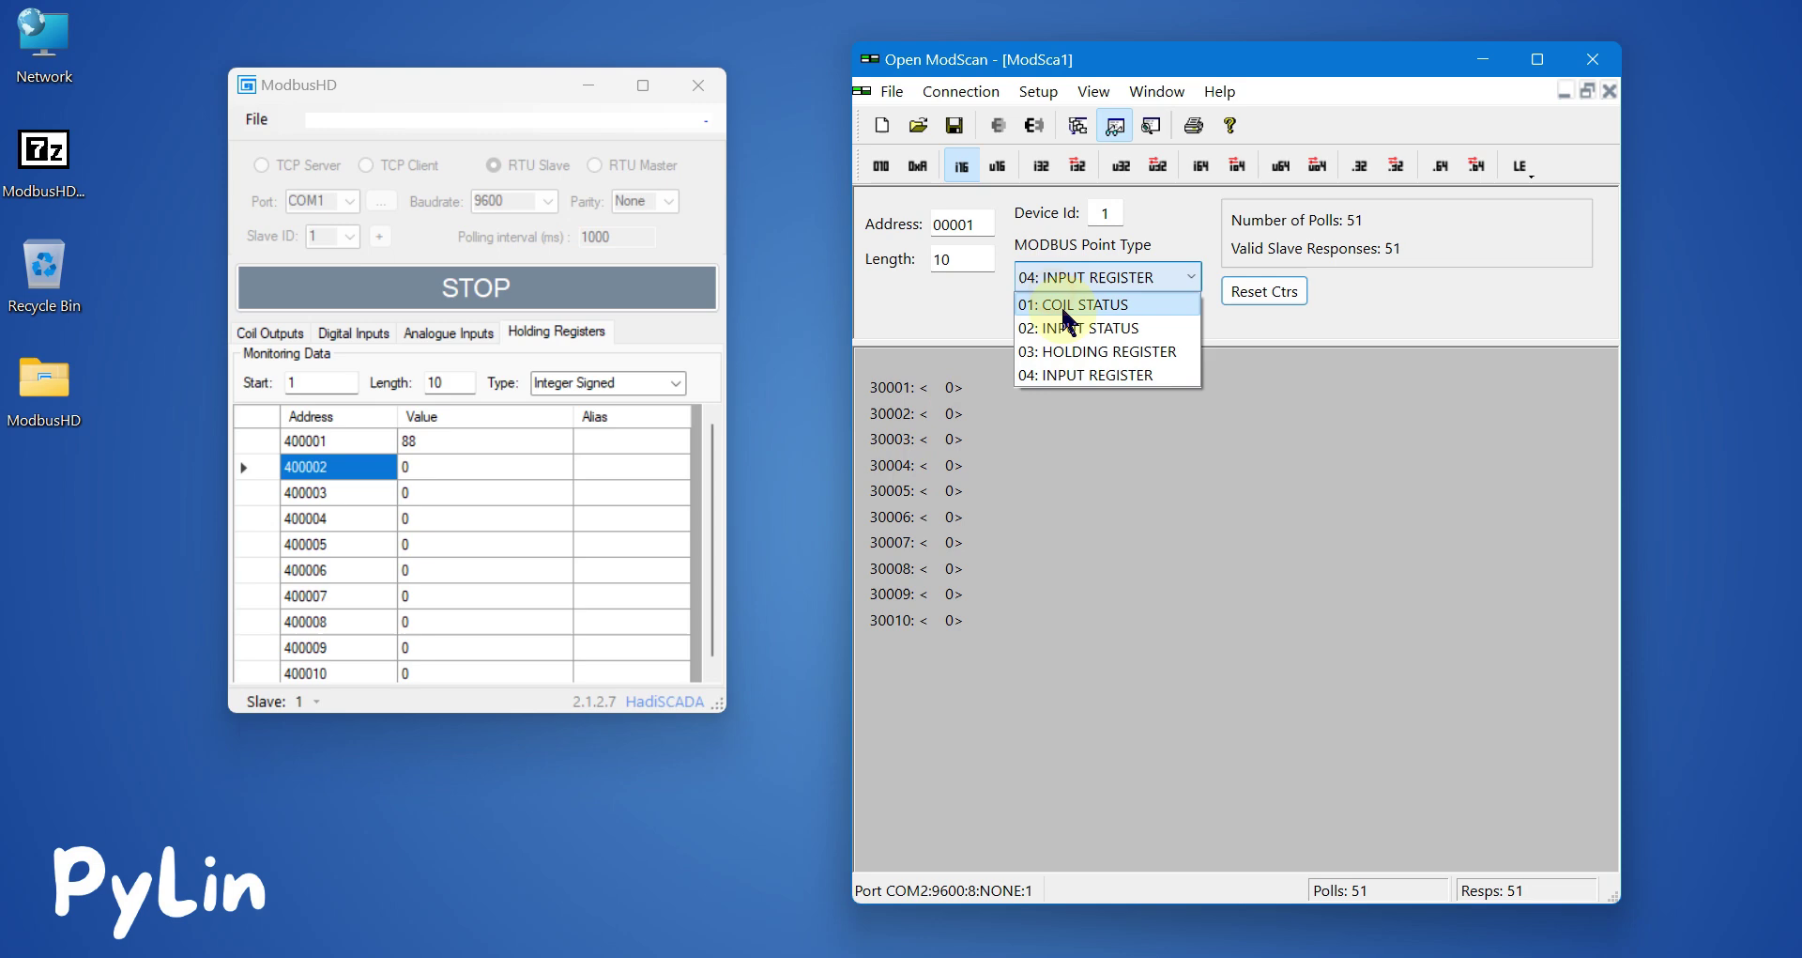
left_click(1087, 353)
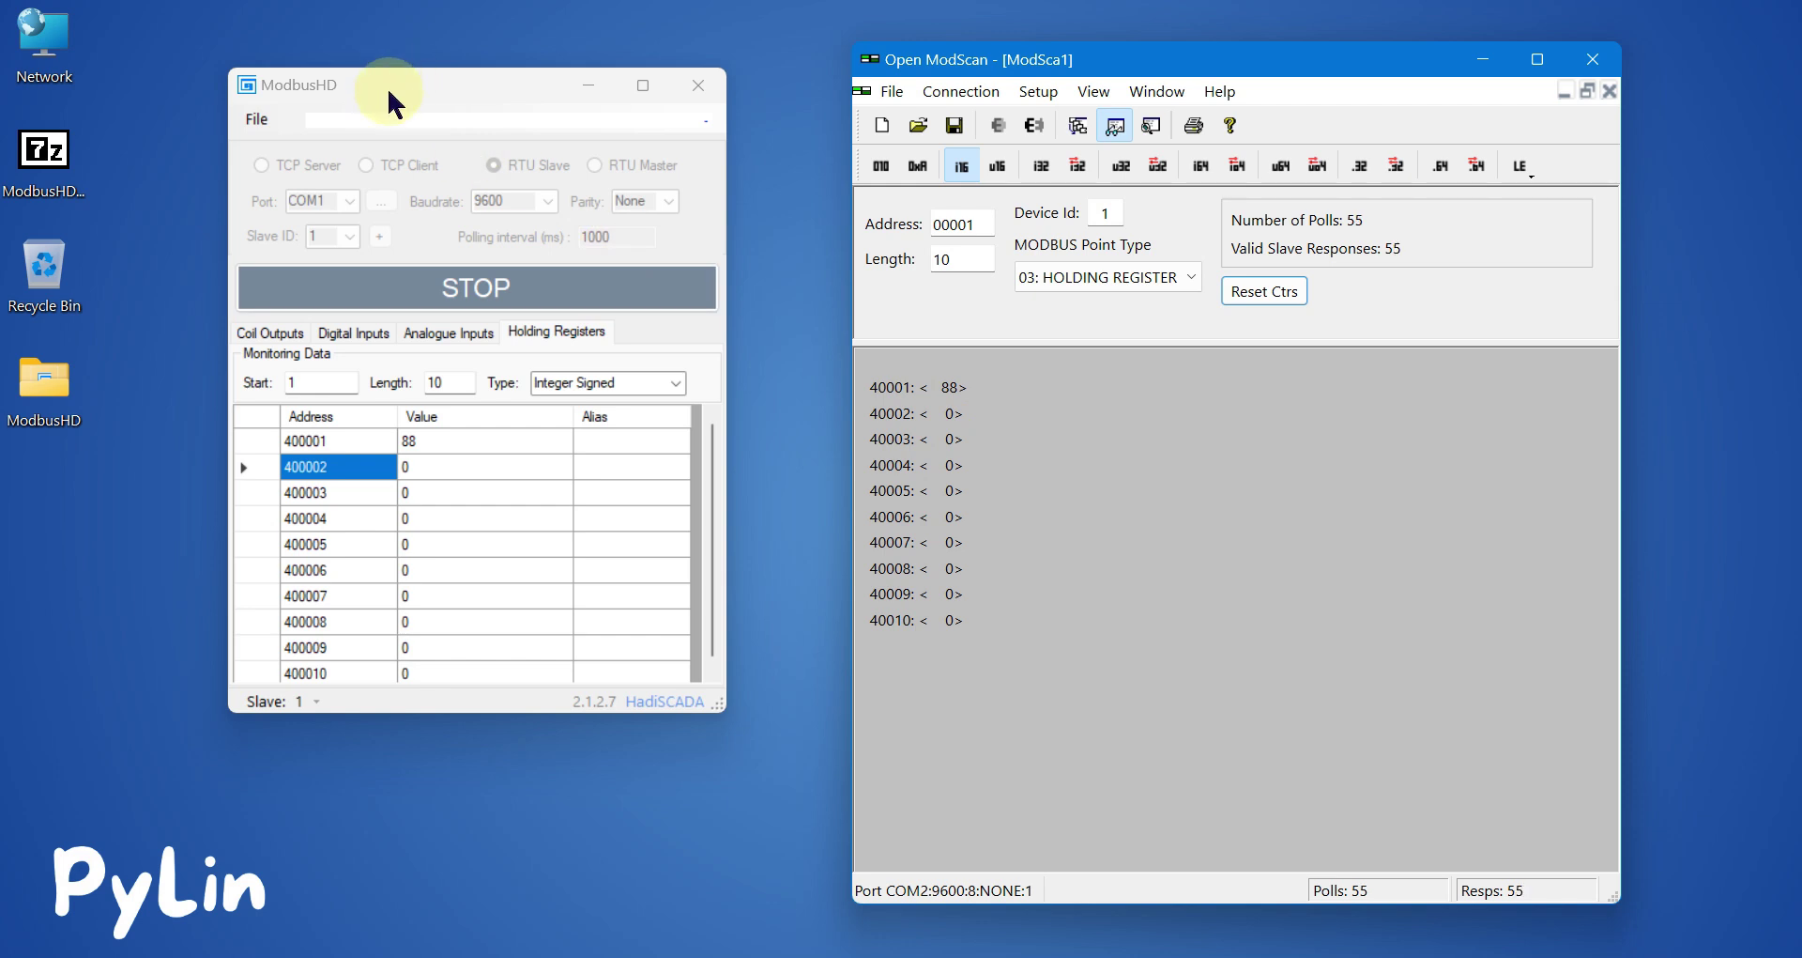
Stop the RTU slave in ModbusHD
left_click_drag(390, 86, 424, 84)
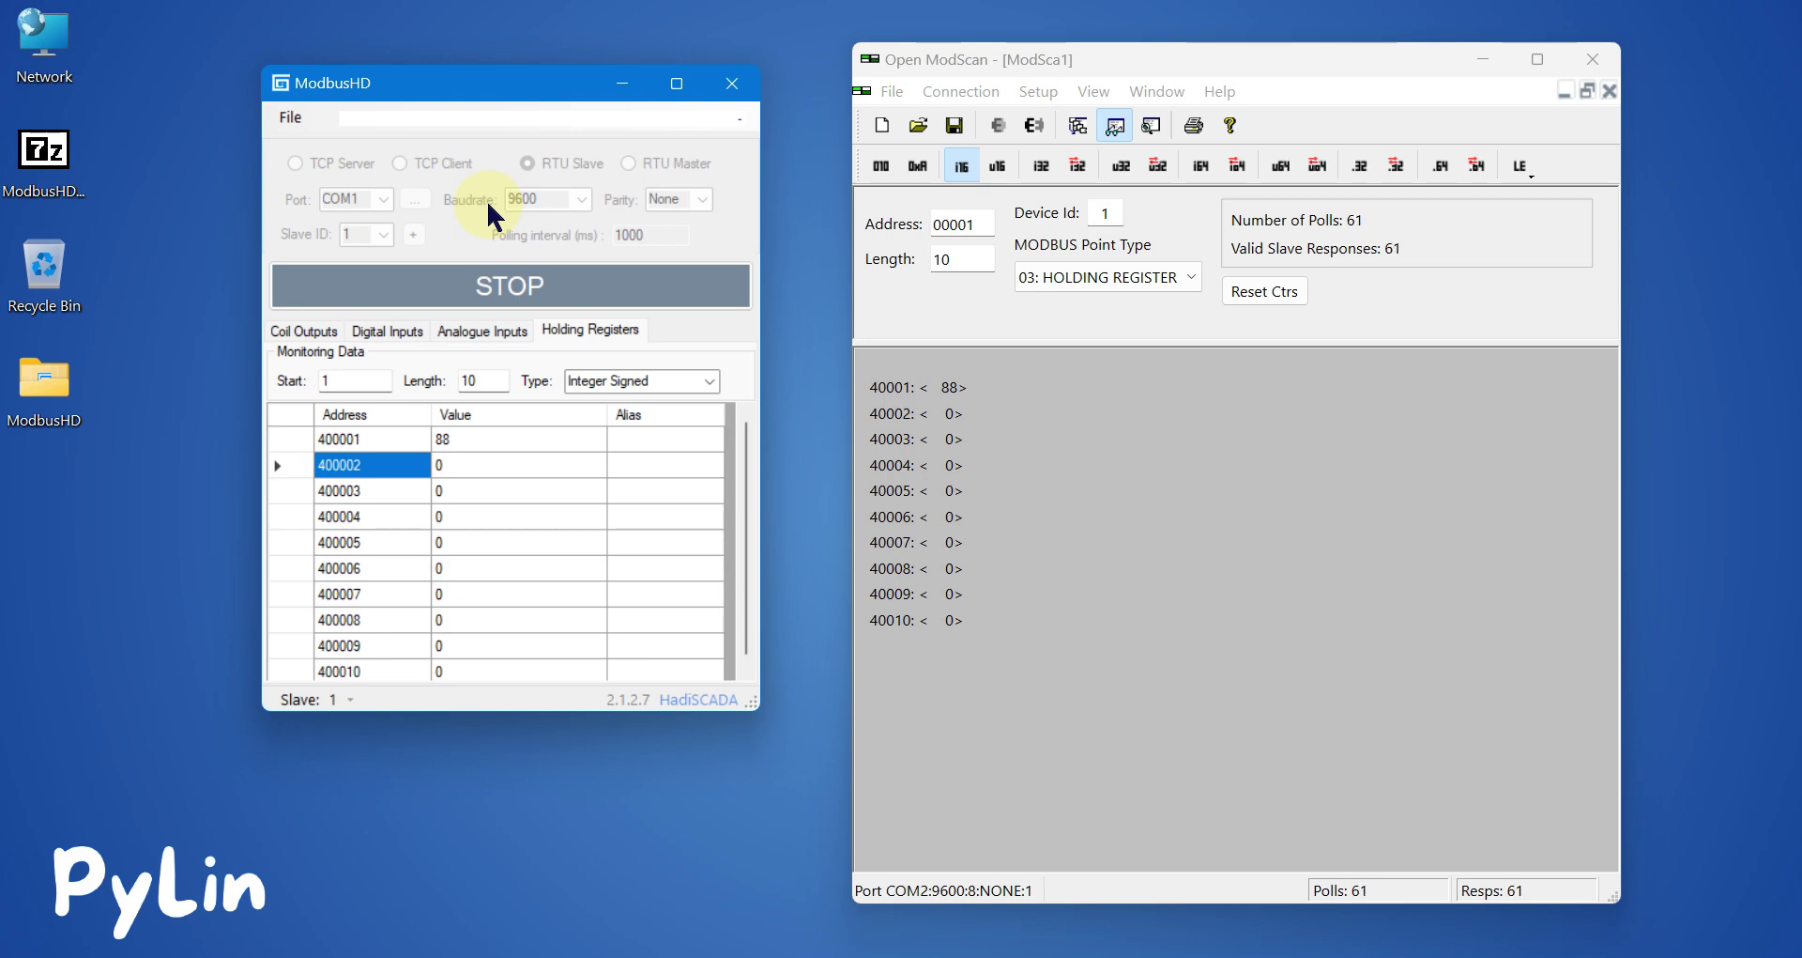
left_click(507, 283)
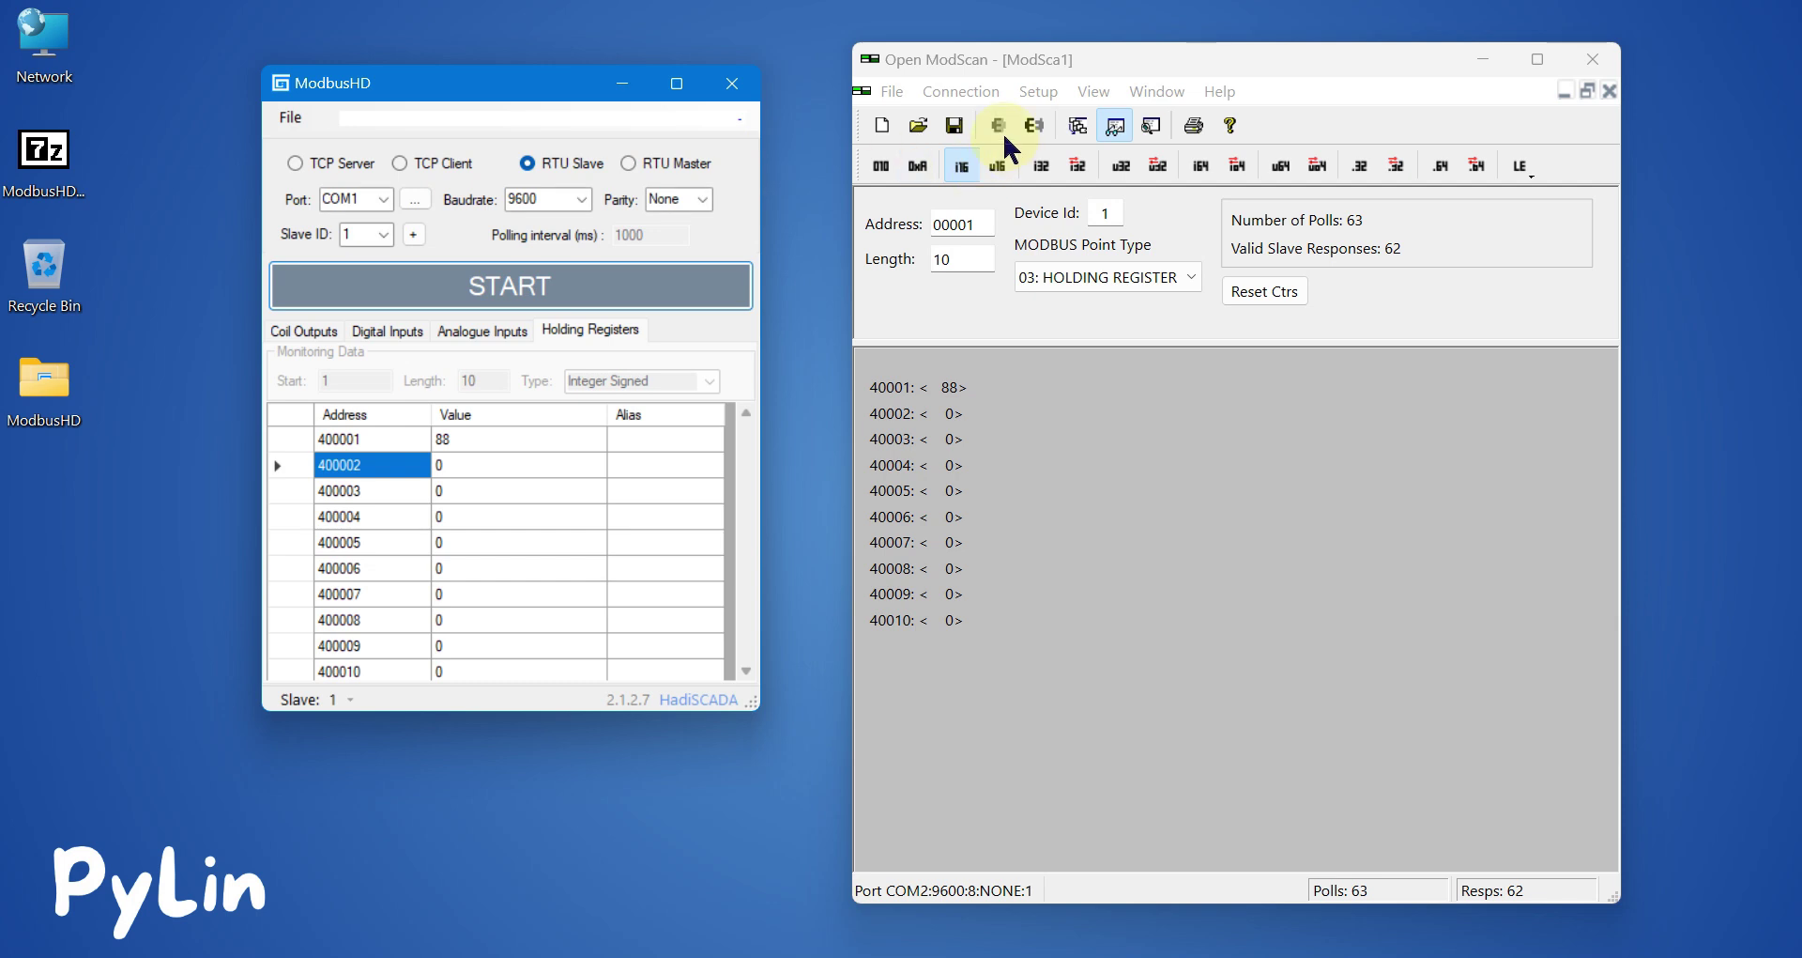
left_click_drag(406, 84, 391, 84)
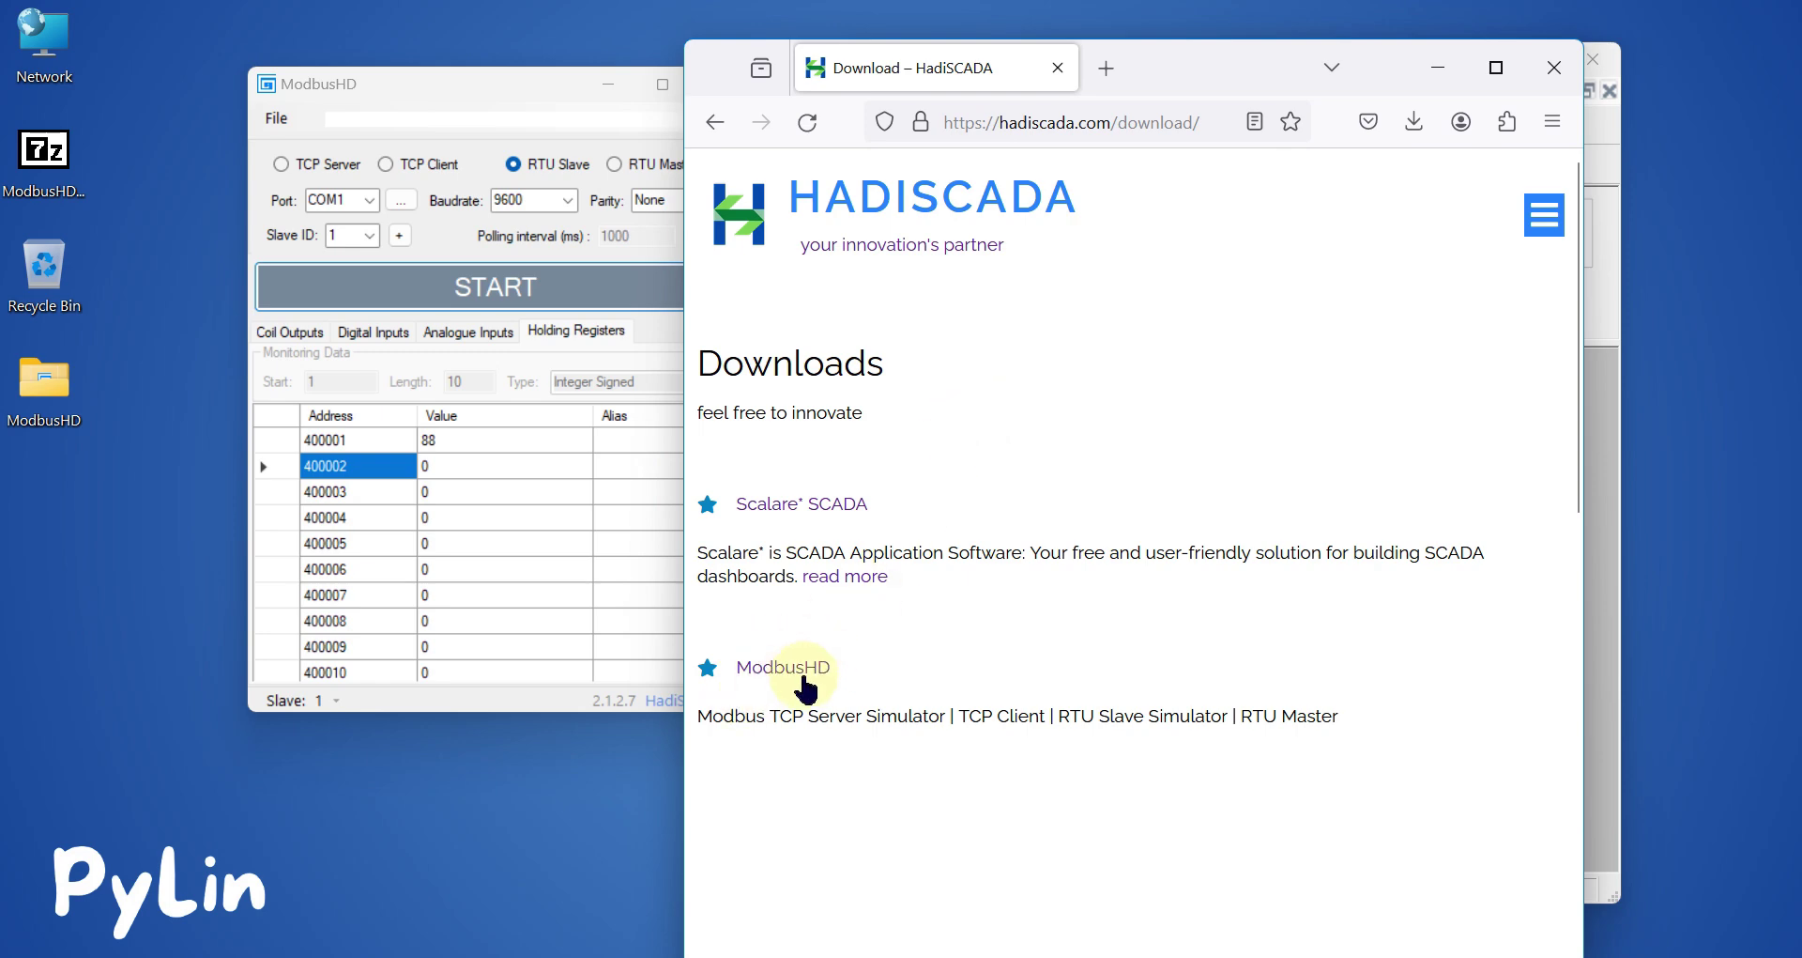
Minimise the HadiSCADA page and Open ModScan, then close ModbusHD
left_click(1439, 77)
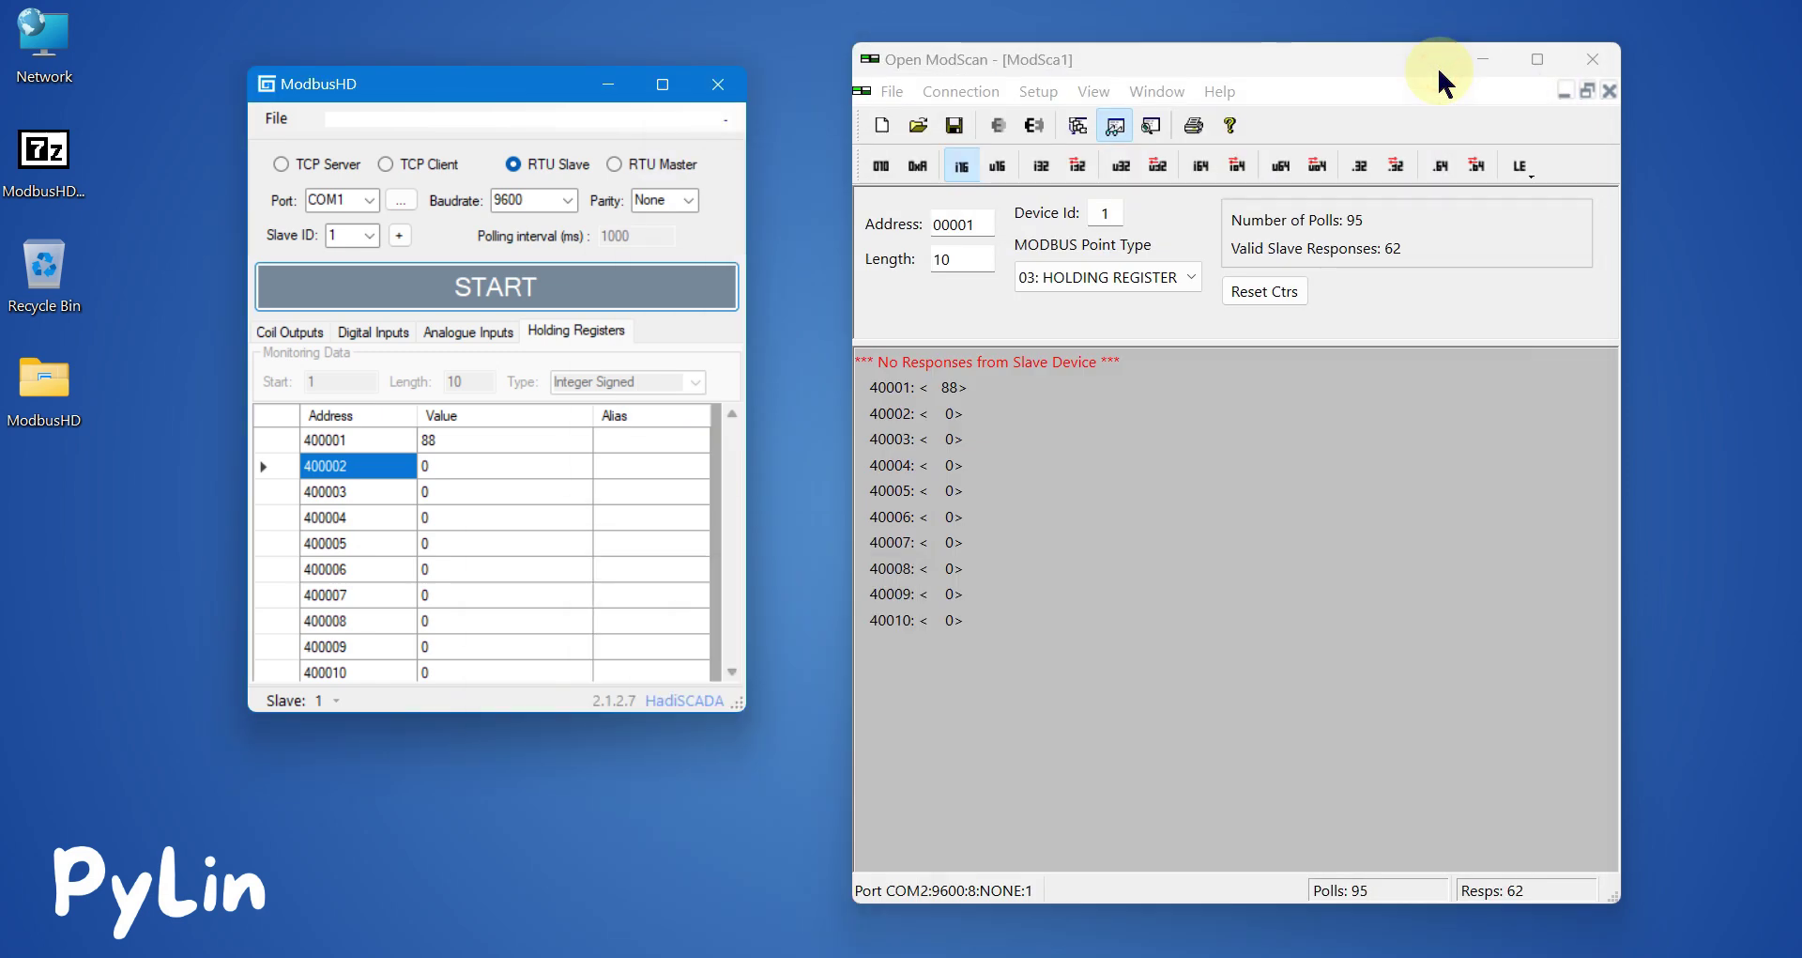
left_click(1481, 62)
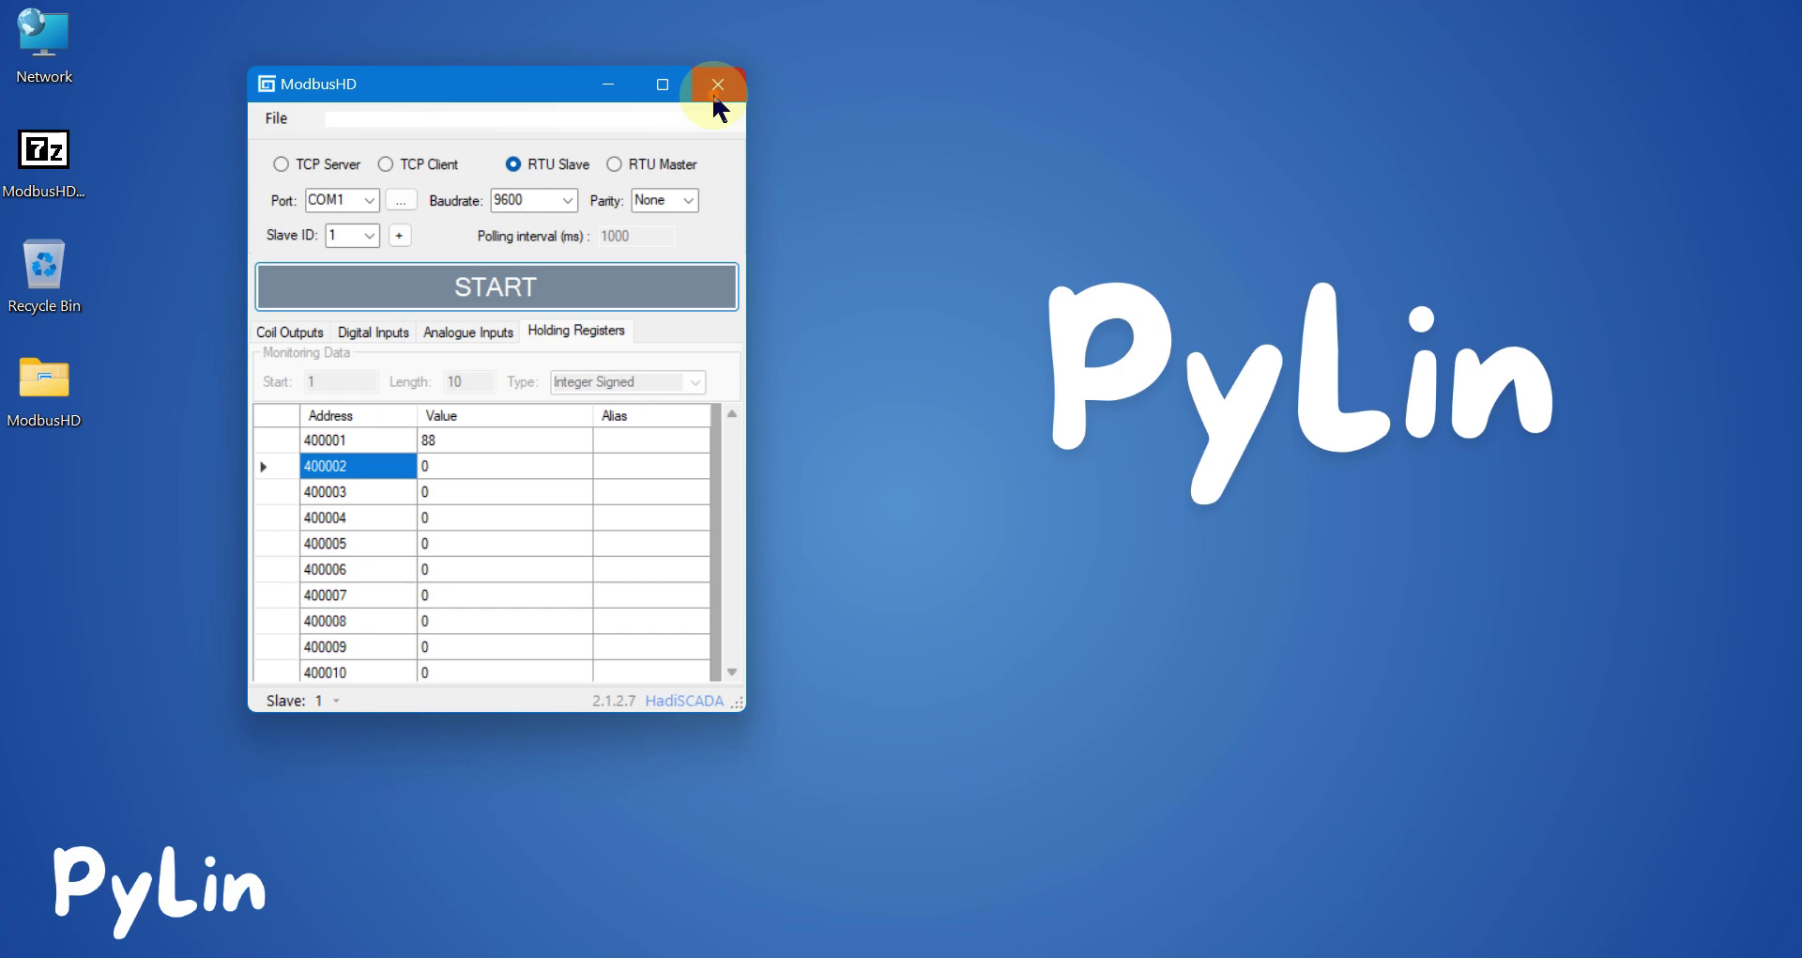
left_click(719, 84)
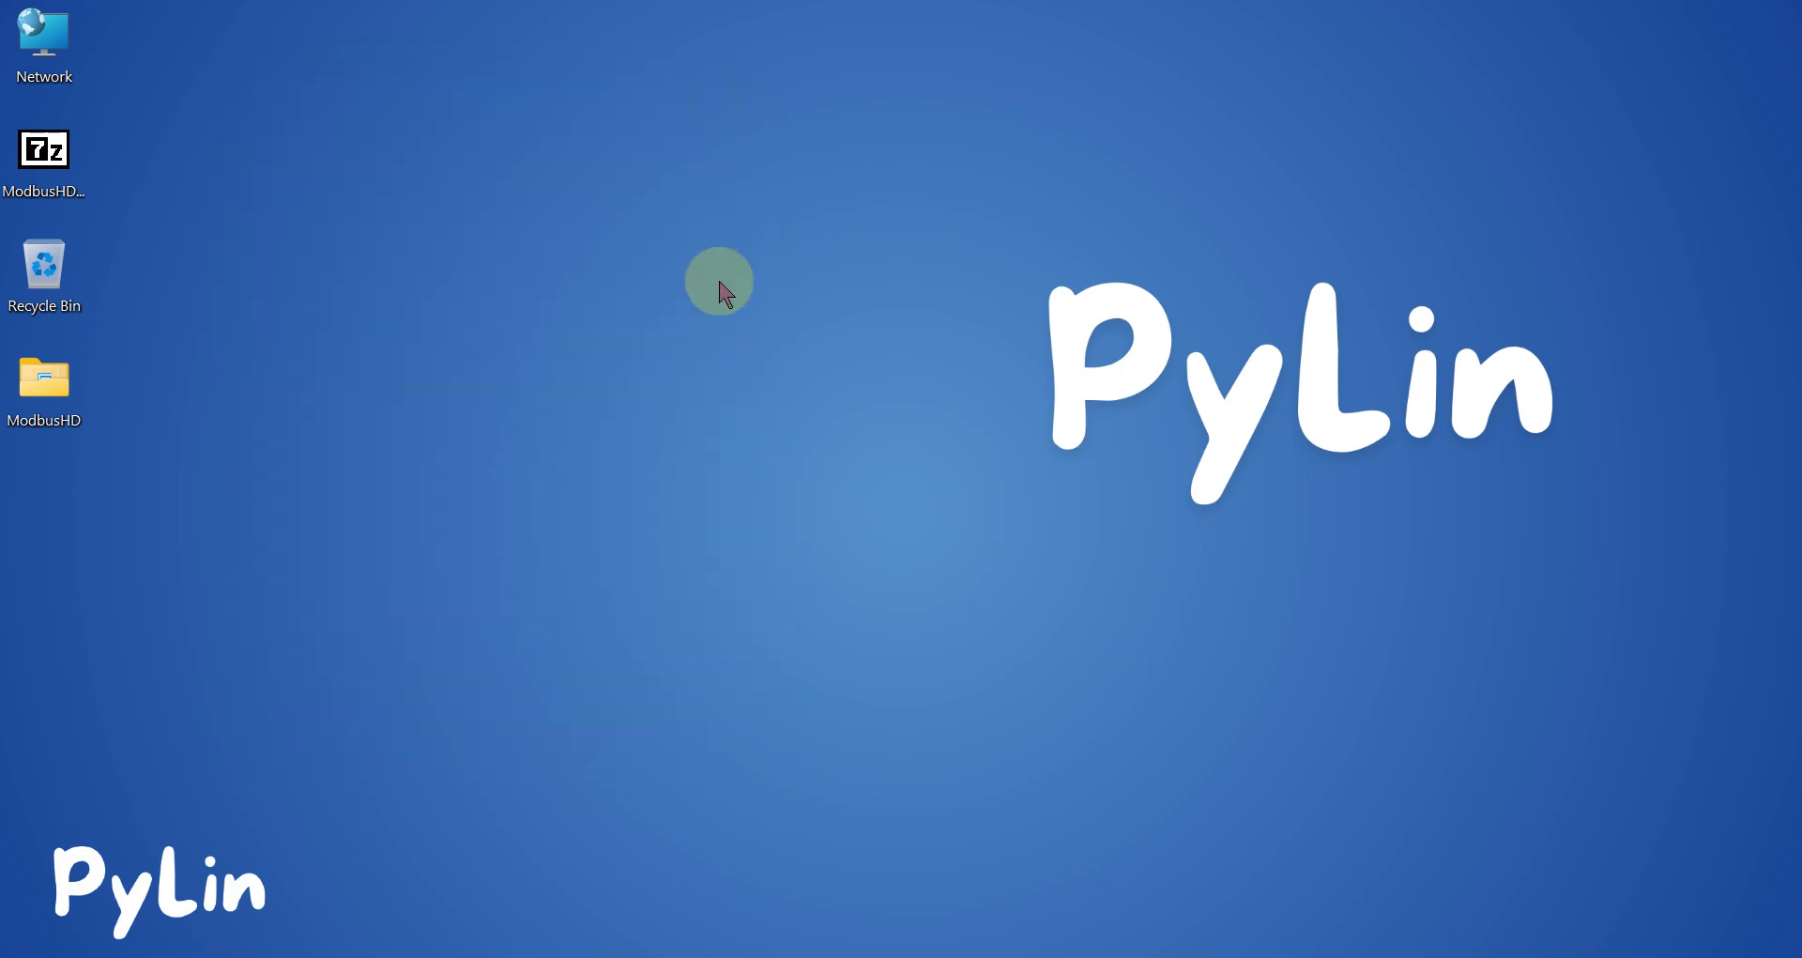